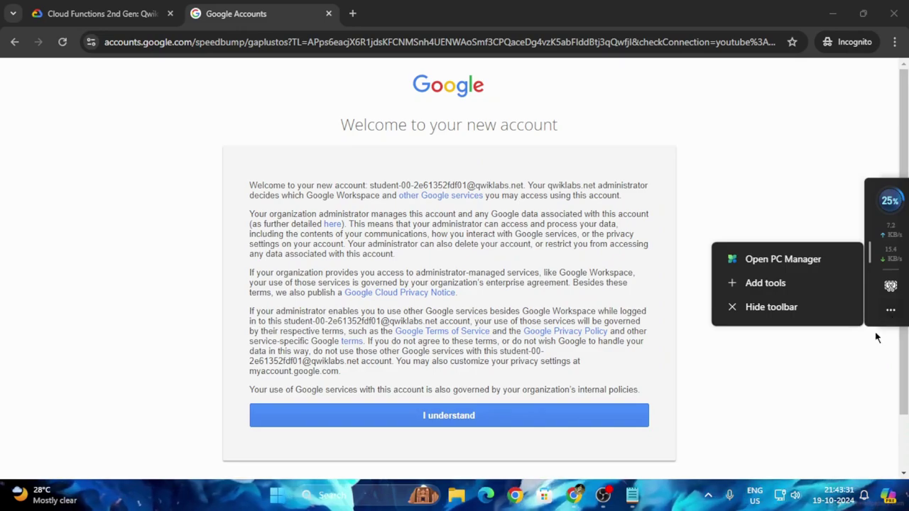
- Hide the PC Manager toolbar and accept the welcome notice for the new Google account
{"action": "left_click", "coordinate": [769, 306]}
{"action": "left_click", "coordinate": [479, 411]}
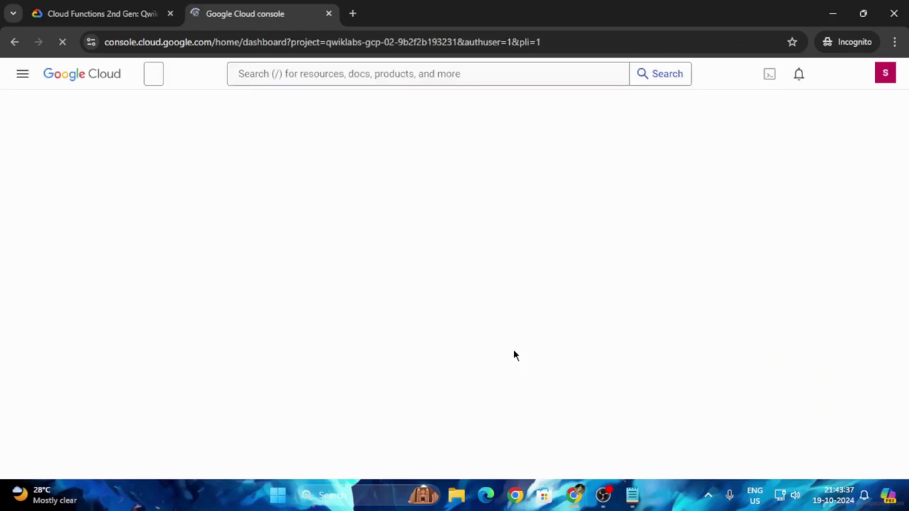
- Look through the lab instructions up to Activate Cloud Shell and agree to the Google Cloud Platform Terms of Service in the console
{"action": "left_click", "coordinate": [85, 11]}
{"action": "scroll", "coordinate": [374, 310], "scroll_direction": "down", "scroll_amount": 8}
{"action": "scroll", "coordinate": [437, 286], "scroll_direction": "down", "scroll_amount": 15}
{"action": "scroll", "coordinate": [445, 284], "scroll_direction": "down", "scroll_amount": 20}
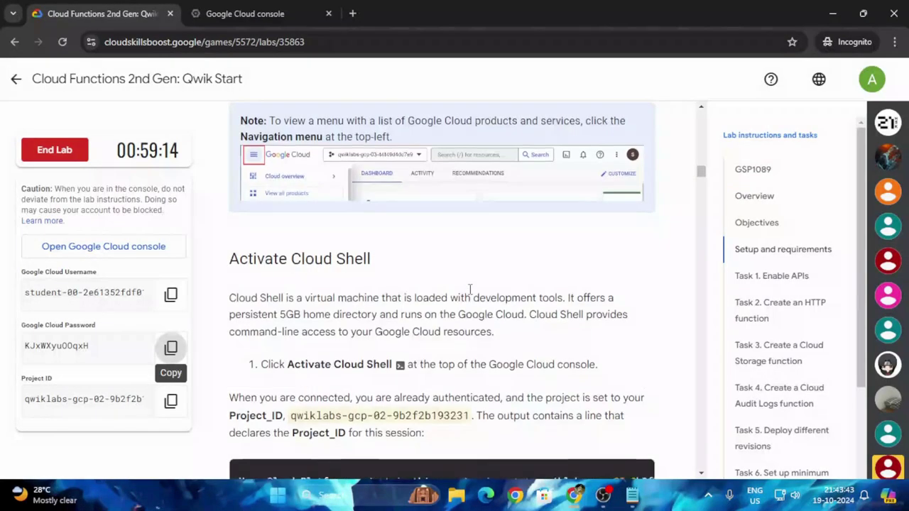
{"action": "scroll", "coordinate": [469, 289], "scroll_direction": "down", "scroll_amount": 10}
{"action": "left_click", "coordinate": [270, 11]}
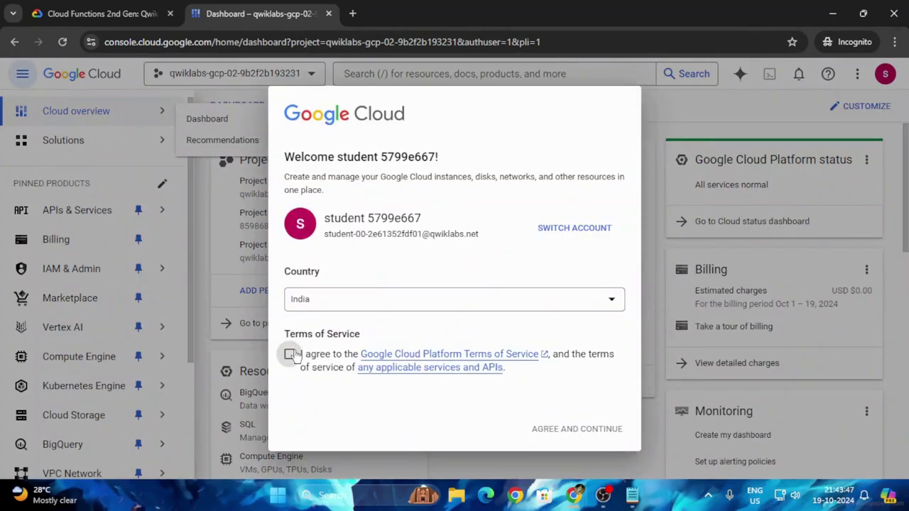
{"action": "left_click", "coordinate": [290, 354]}
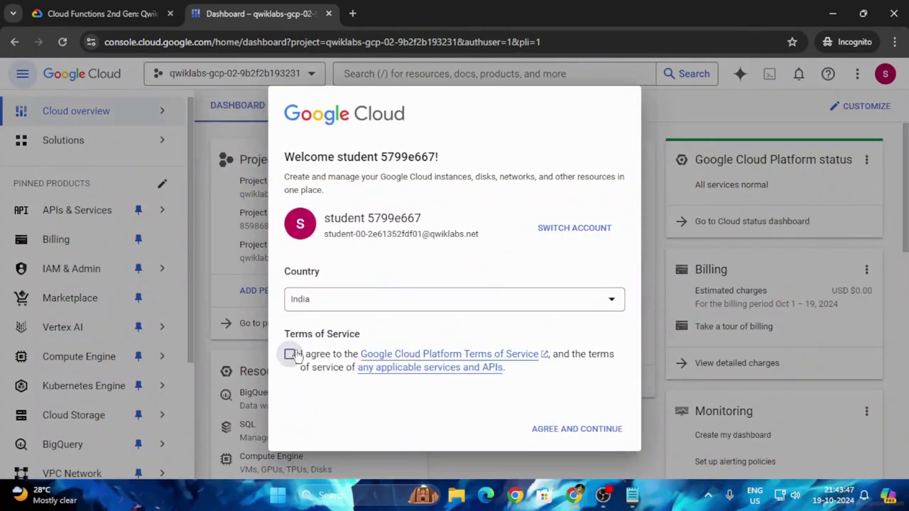
{"action": "left_click", "coordinate": [590, 429]}
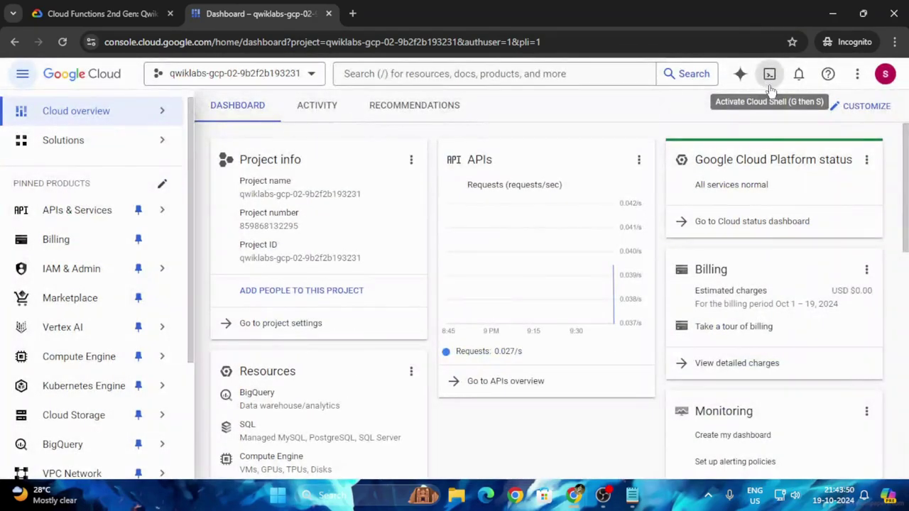
- Activate Cloud Shell in an enlarged pane and copy the lab's gcloud auth list command while it loads
{"action": "left_click", "coordinate": [768, 78]}
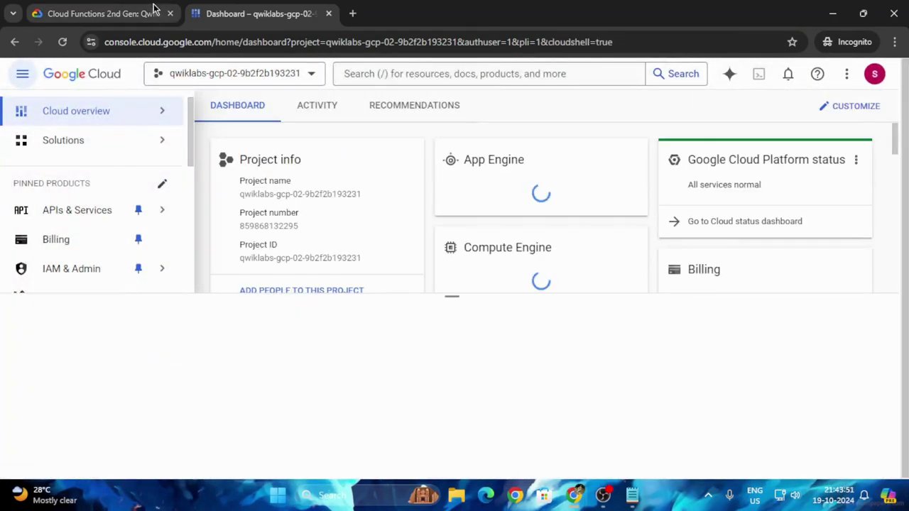
{"action": "left_click", "coordinate": [153, 10]}
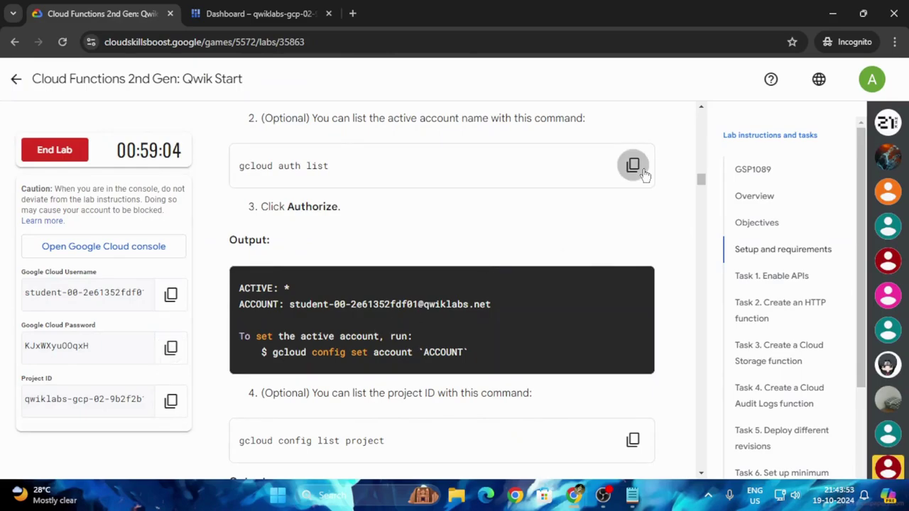
{"action": "scroll", "coordinate": [588, 298], "scroll_direction": "down", "scroll_amount": 7}
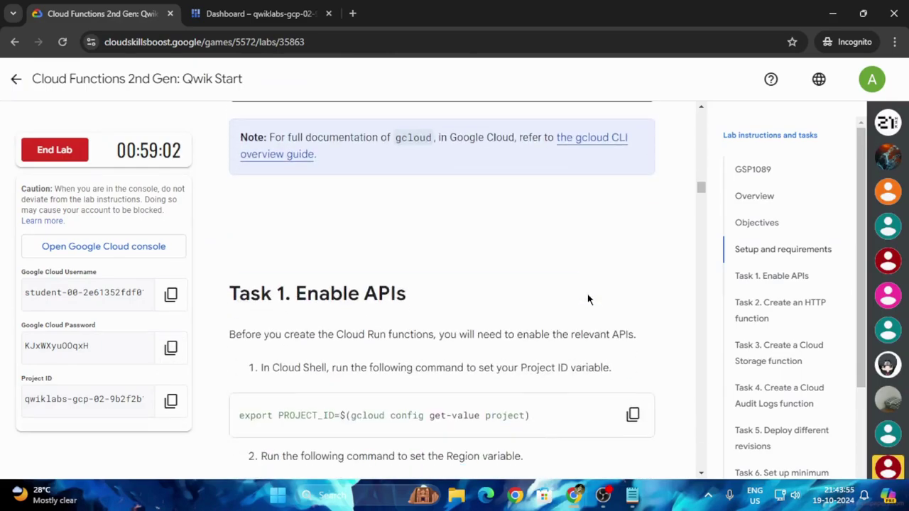
{"action": "left_click", "coordinate": [257, 13]}
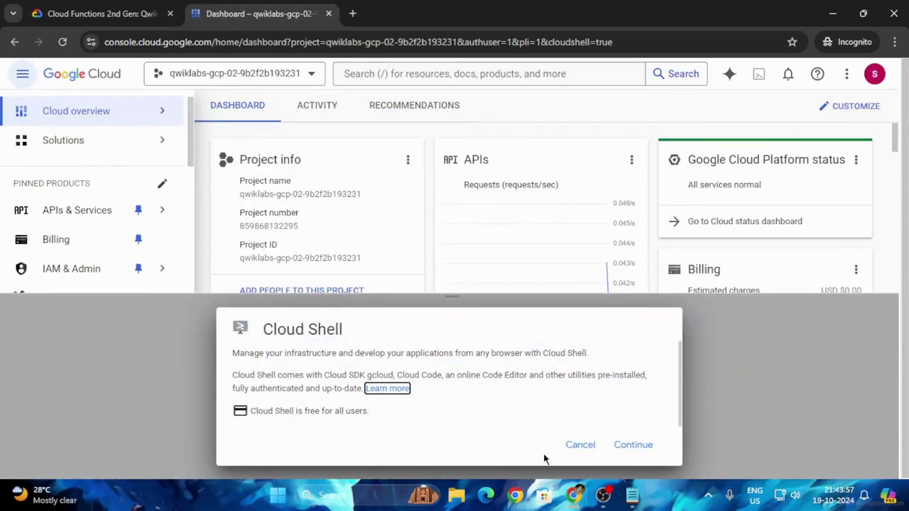
{"action": "left_click", "coordinate": [633, 446]}
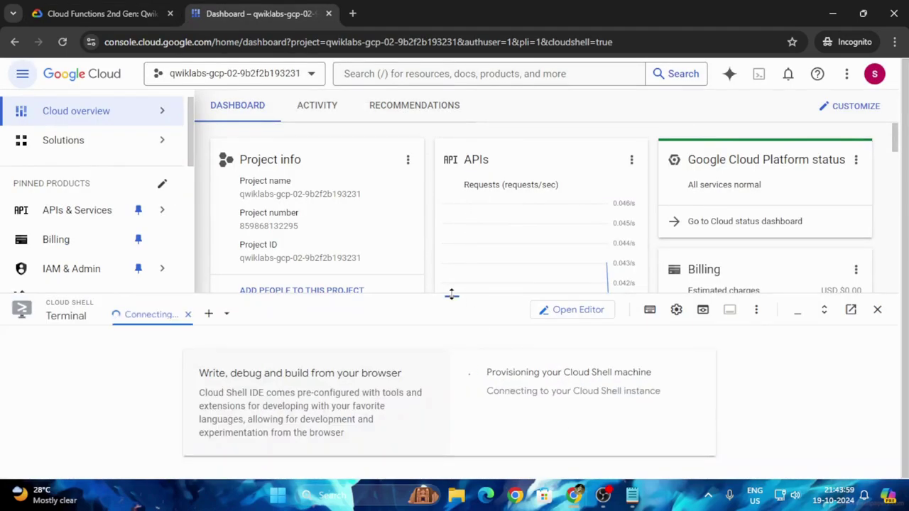
{"action": "left_click_drag", "start_coordinate": [450, 294], "coordinate": [444, 103]}
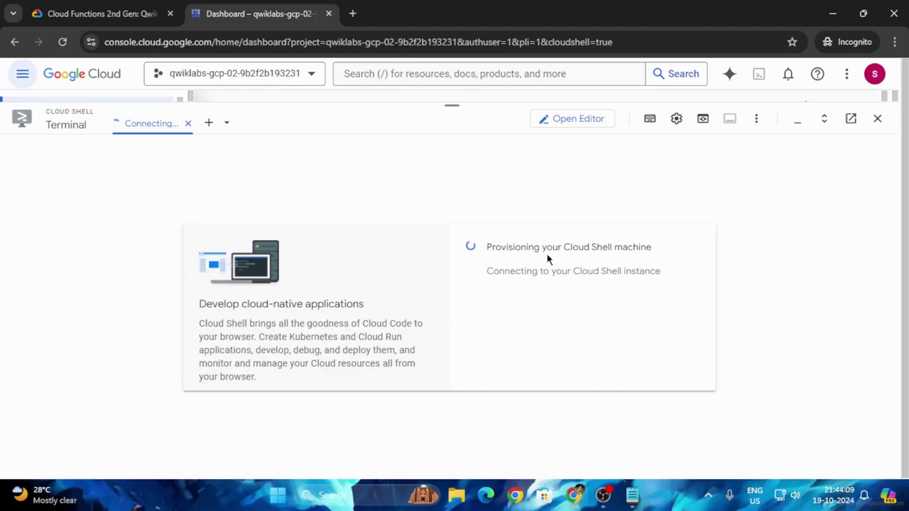
- Run gcloud auth list in the Cloud Shell terminal and authorize the request
{"action": "left_click", "coordinate": [654, 198]}
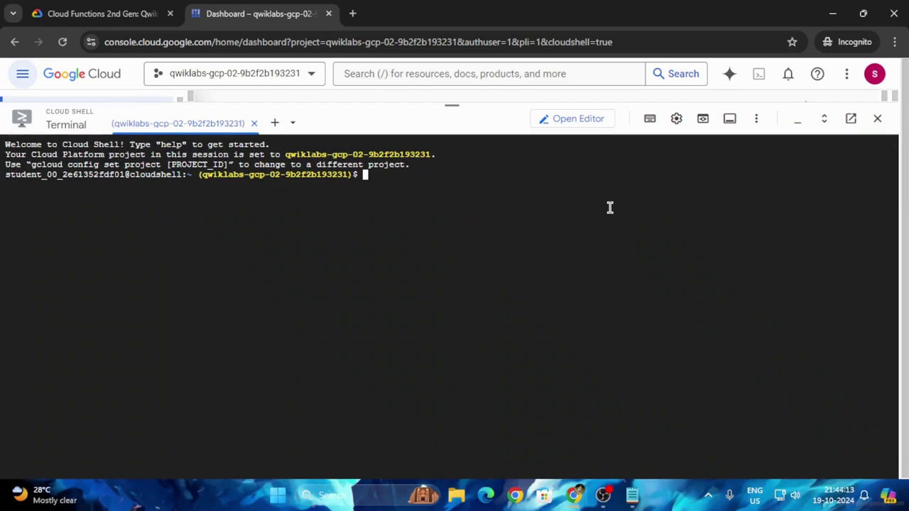
{"action": "key", "text": "ctrl+v"}
{"action": "key", "text": "Return"}
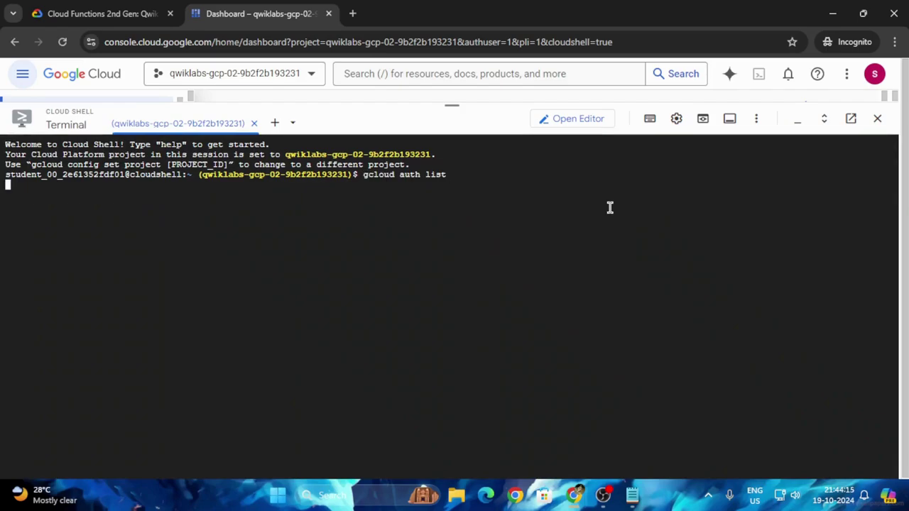
{"action": "left_click", "coordinate": [565, 343]}
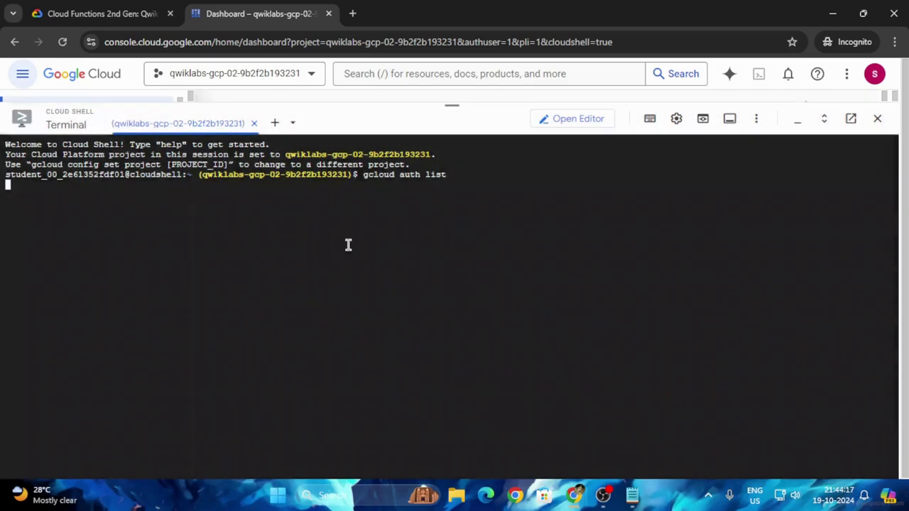
- Copy gcloud config list project from the lab instructions and run it in Cloud Shell
{"action": "left_click", "coordinate": [117, 13]}
{"action": "scroll", "coordinate": [624, 229], "scroll_direction": "up", "scroll_amount": 4}
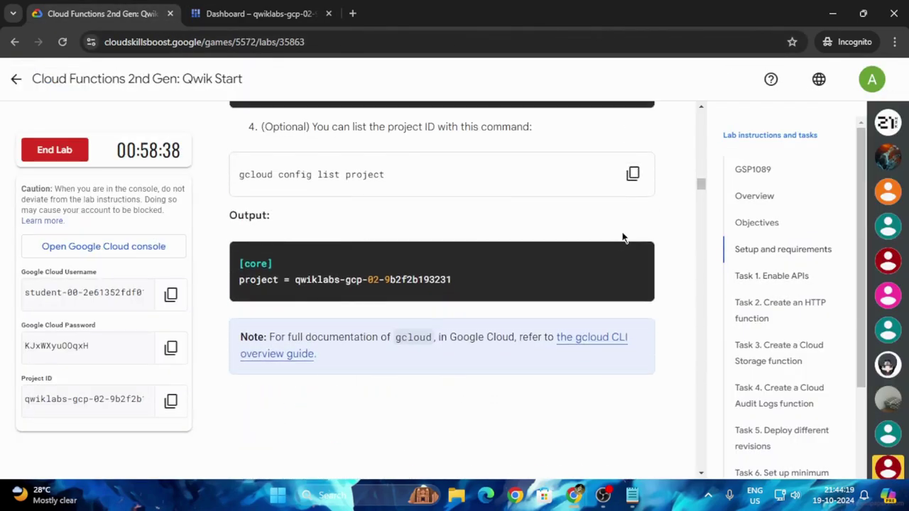
{"action": "left_click", "coordinate": [632, 173]}
{"action": "left_click", "coordinate": [264, 19]}
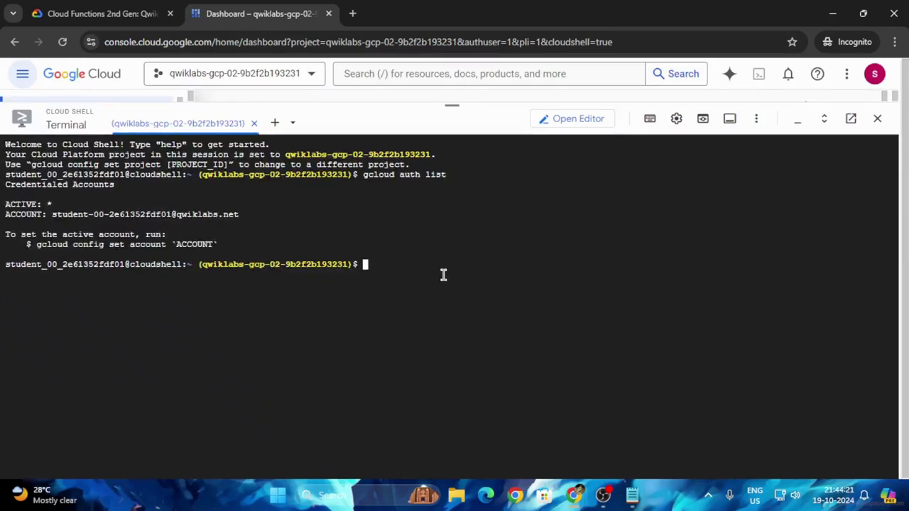
{"action": "key", "text": "ctrl+v"}
{"action": "key", "text": "Return"}
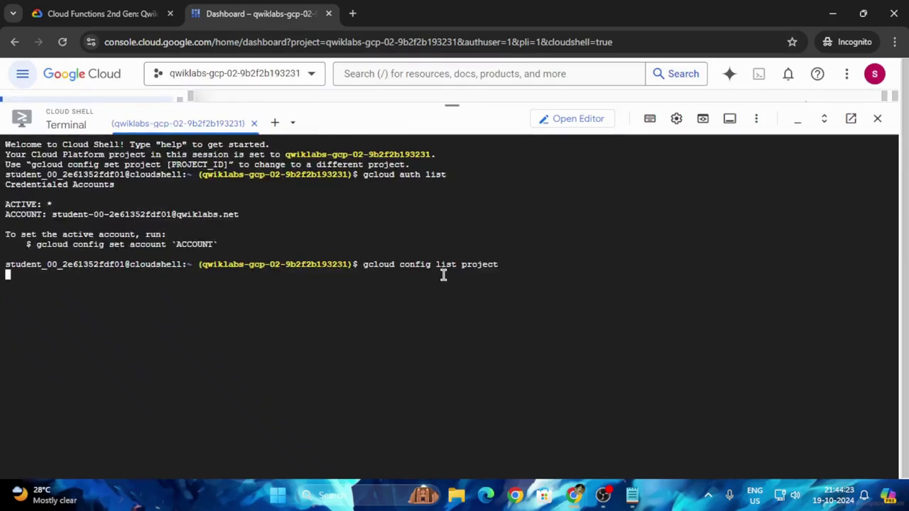
- Set the project ID variable in Cloud Shell with the Task 1 command export PROJECT_ID=$(gcloud config get-value project)
{"action": "left_click", "coordinate": [61, 8]}
{"action": "scroll", "coordinate": [628, 306], "scroll_direction": "down", "scroll_amount": 7}
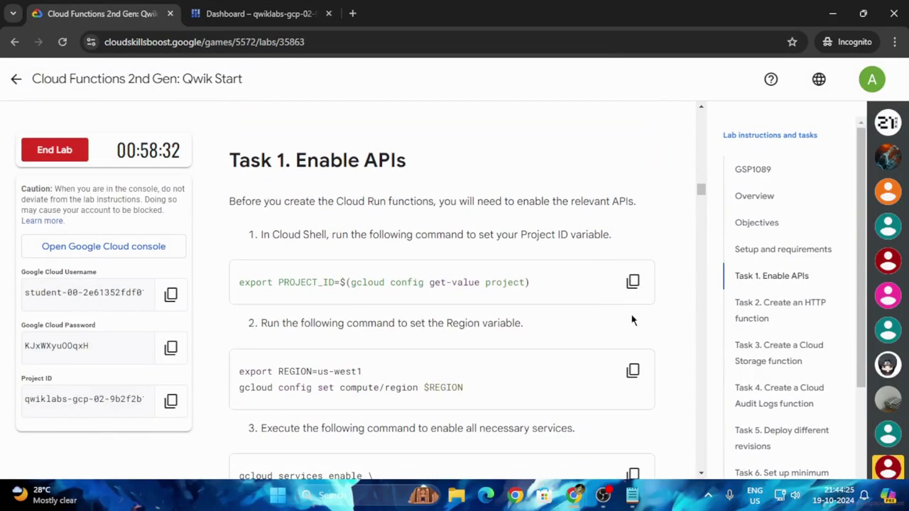
{"action": "left_click", "coordinate": [632, 282]}
{"action": "left_click", "coordinate": [260, 13]}
{"action": "key", "text": "ctrl+v"}
{"action": "key", "text": "Return"}
- Run the lab's region commands in Cloud Shell to export REGION=us-west1 and set compute/region to $REGION
{"action": "left_click", "coordinate": [136, 6]}
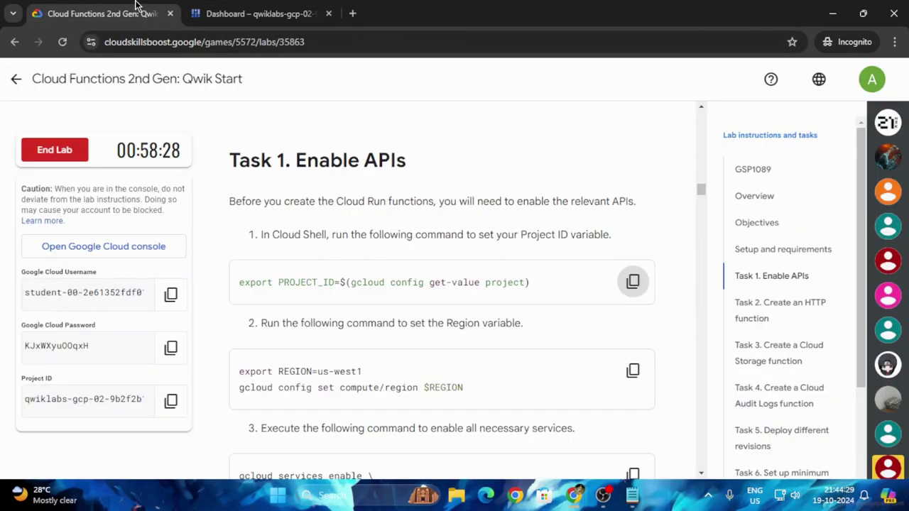
{"action": "left_click", "coordinate": [632, 370]}
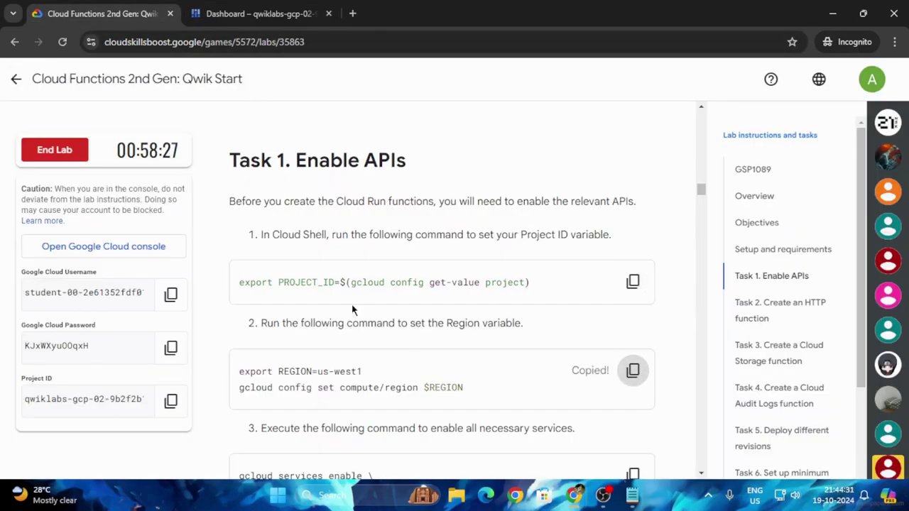
{"action": "left_click", "coordinate": [217, 16]}
{"action": "key", "text": "ctrl+v"}
{"action": "key", "text": "Return"}
- Enable the artifactregistry, cloudfunctions, cloudbuild, eventarc, run, logging and pubsub APIs with the lab's gcloud services enable command
{"action": "left_click", "coordinate": [103, 13]}
{"action": "scroll", "coordinate": [455, 372], "scroll_direction": "down", "scroll_amount": 2}
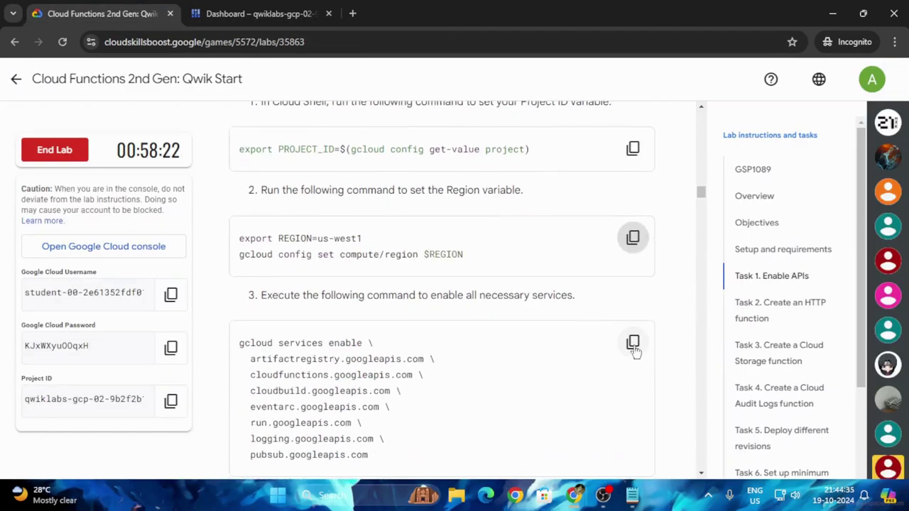
{"action": "left_click", "coordinate": [632, 340]}
{"action": "left_click", "coordinate": [206, 6]}
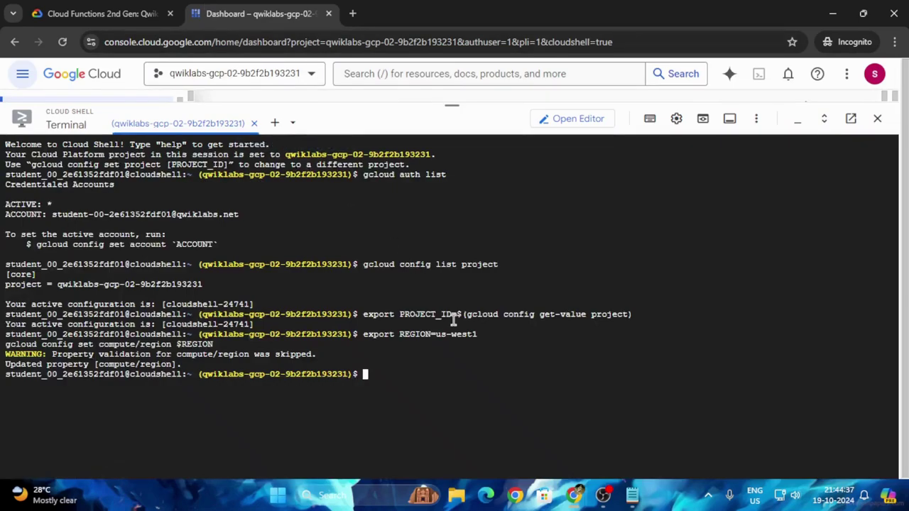
{"action": "key", "text": "ctrl+v"}
{"action": "key", "text": "Return"}
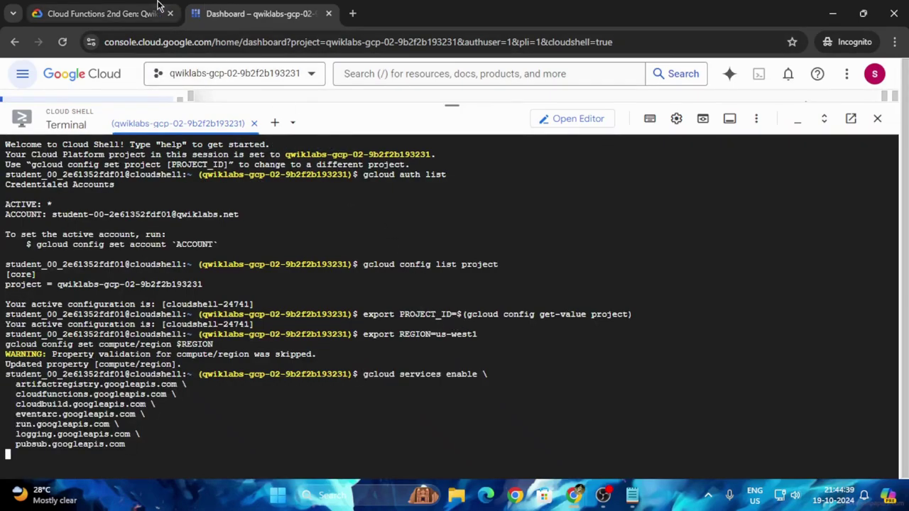
- Run the Task 2 commands in Cloud Shell to create and enter ~/hello-http and create index.js and package.json there
{"action": "left_click", "coordinate": [103, 13]}
{"action": "scroll", "coordinate": [550, 411], "scroll_direction": "down", "scroll_amount": 5}
{"action": "scroll", "coordinate": [556, 412], "scroll_direction": "down", "scroll_amount": 3}
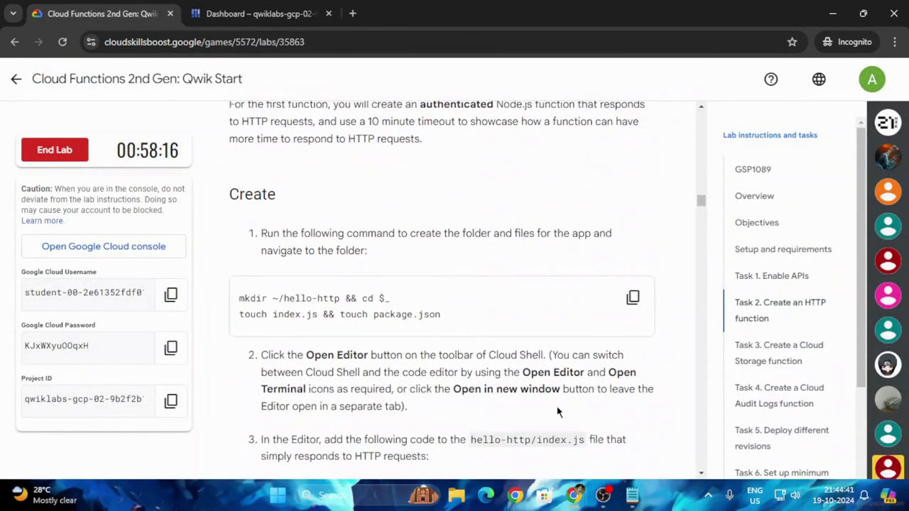
{"action": "left_click", "coordinate": [631, 298]}
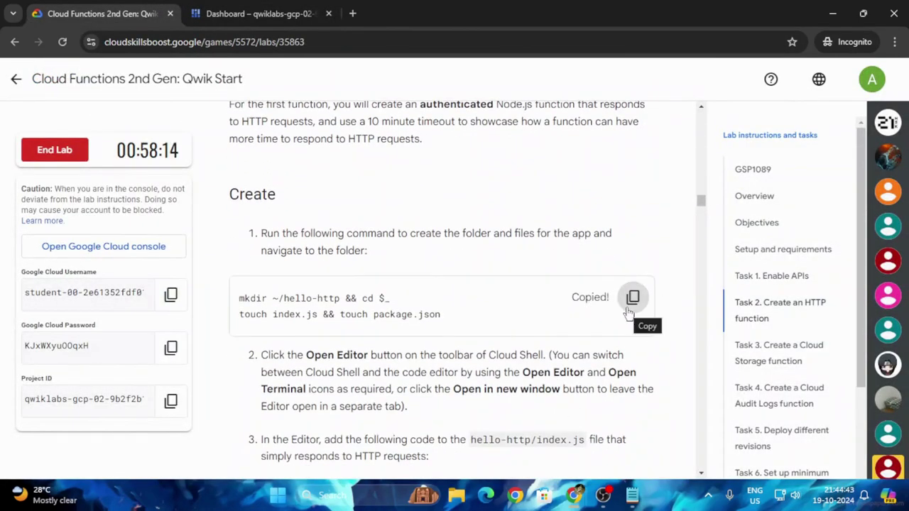
{"action": "left_click", "coordinate": [256, 14]}
{"action": "key", "text": "ctrl+v"}
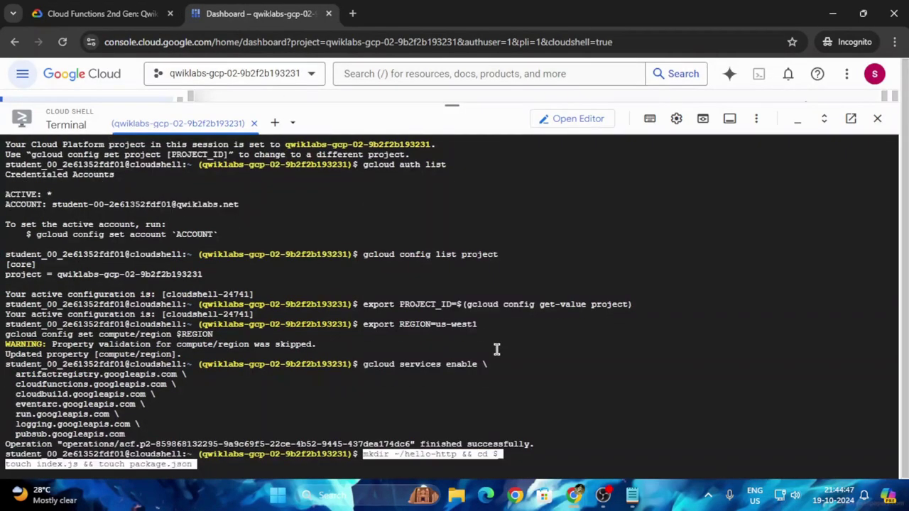
{"action": "key", "text": "Return"}
- Check the lab's index.js instructions, open the Cloud Shell Editor and dismiss its full-view tip
{"action": "left_click", "coordinate": [106, 14]}
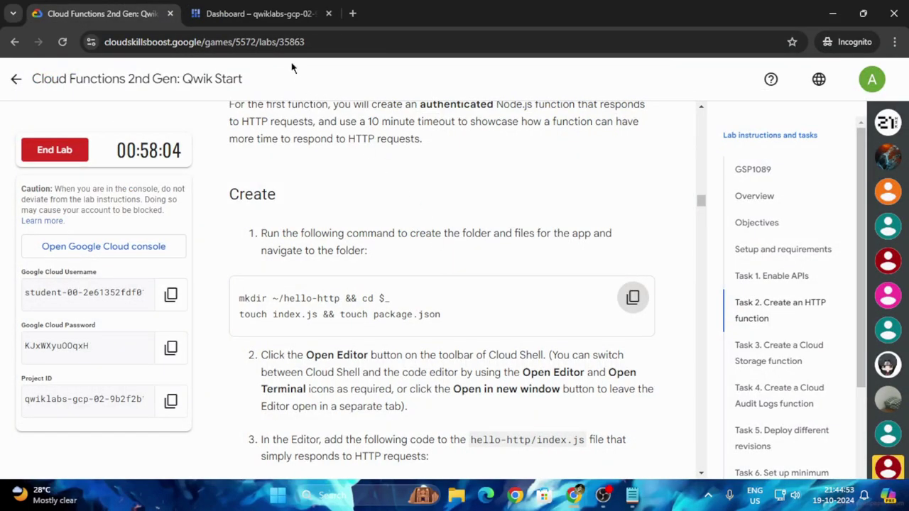
{"action": "left_click", "coordinate": [261, 4]}
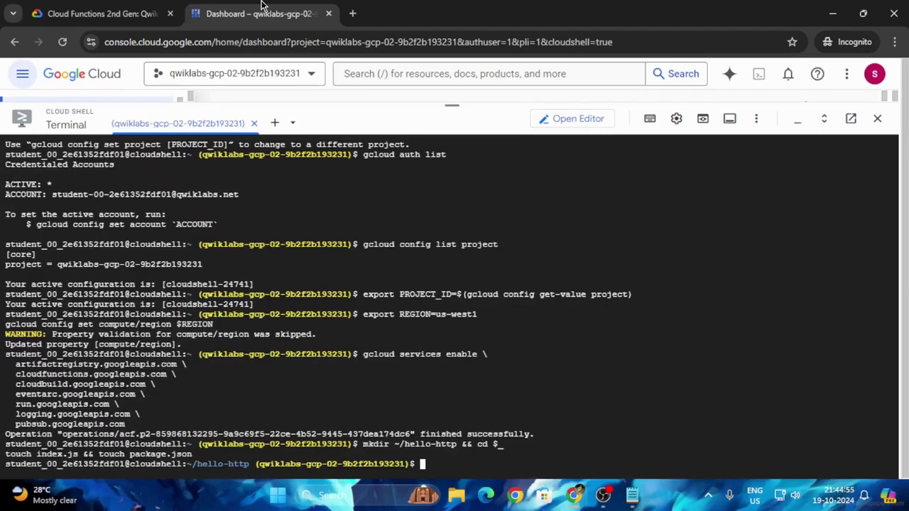
{"action": "left_click", "coordinate": [81, 8]}
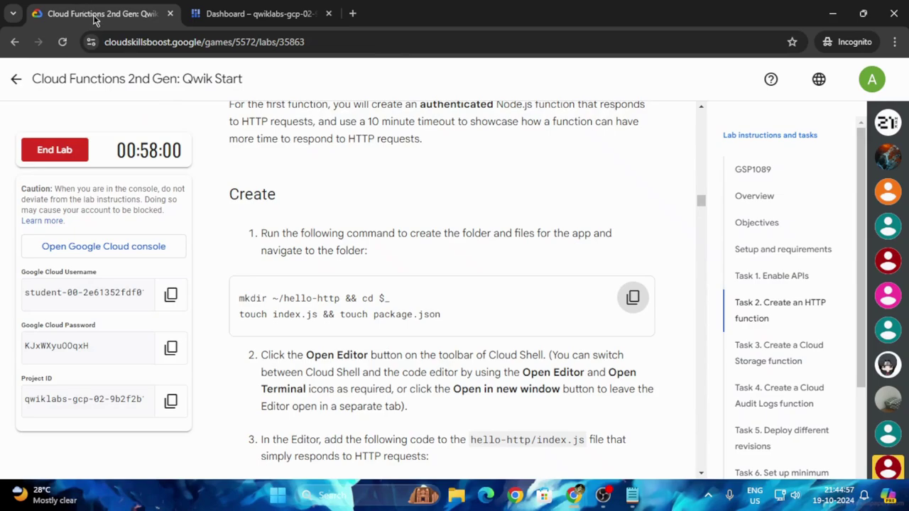
{"action": "scroll", "coordinate": [587, 339], "scroll_direction": "down", "scroll_amount": 2}
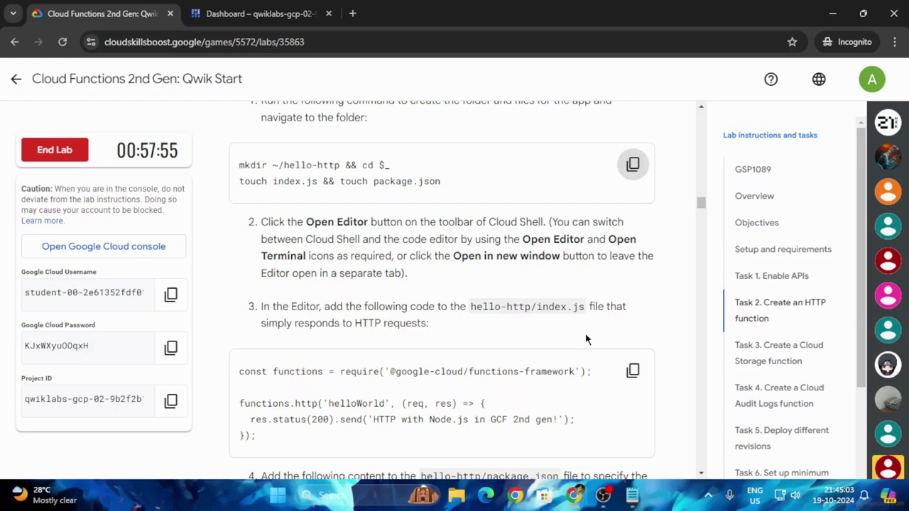
{"action": "scroll", "coordinate": [585, 340], "scroll_direction": "down", "scroll_amount": 1}
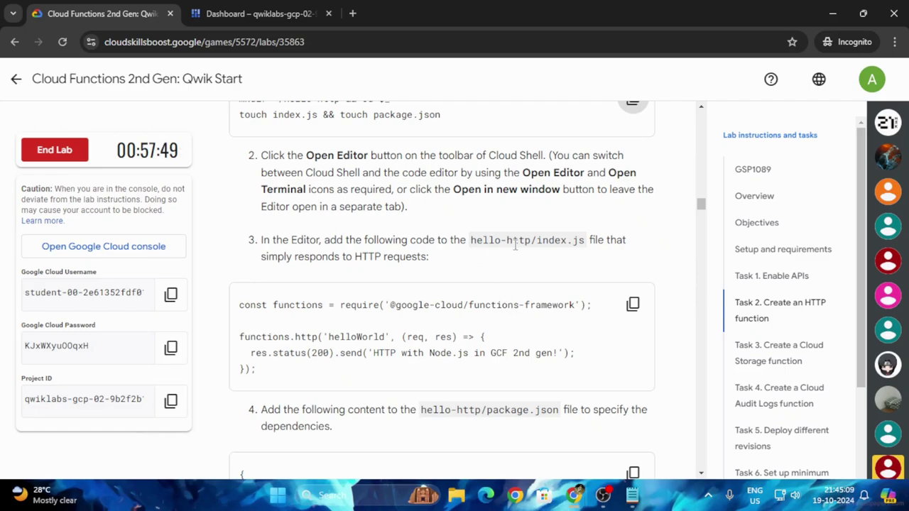
{"action": "left_click", "coordinate": [256, 14]}
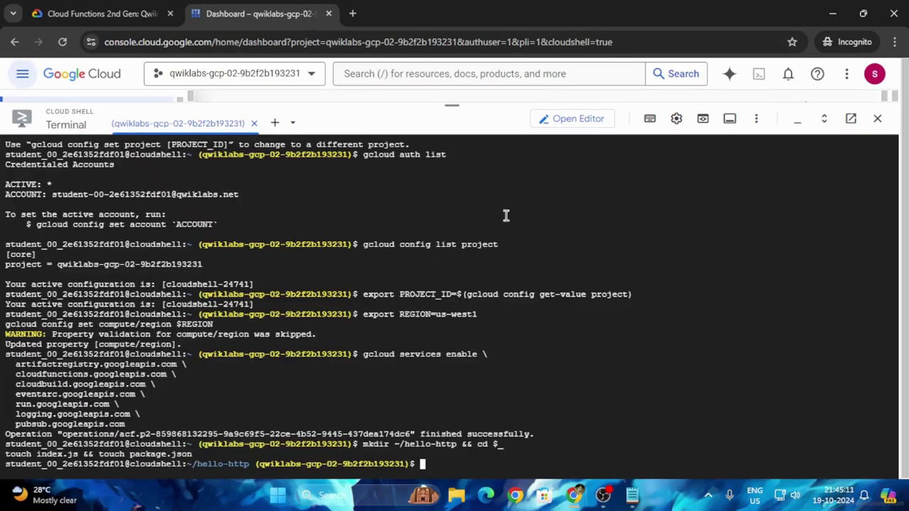
{"action": "left_click", "coordinate": [588, 122]}
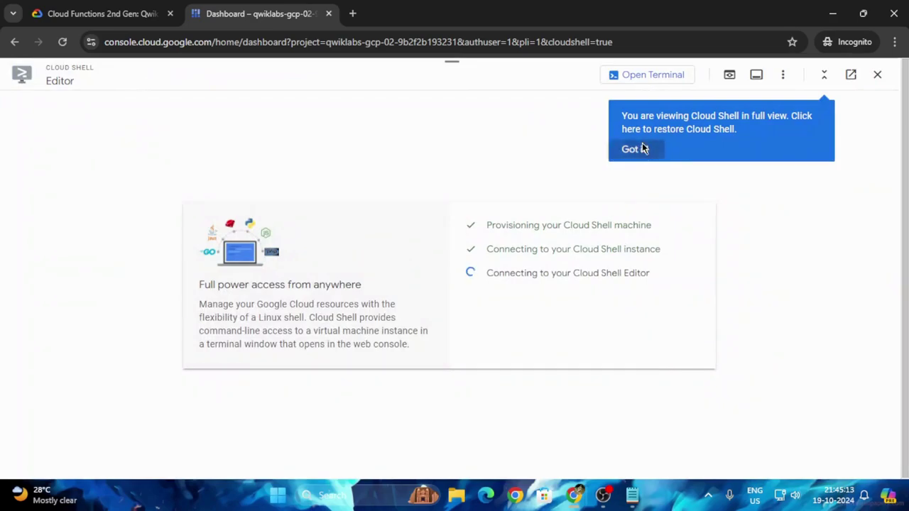
{"action": "left_click", "coordinate": [634, 149]}
{"action": "left_click", "coordinate": [94, 16]}
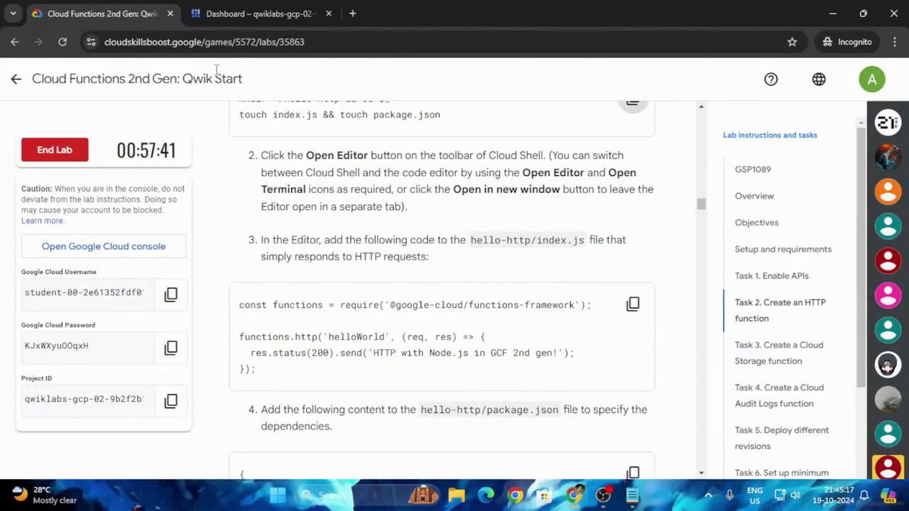
{"action": "left_click", "coordinate": [229, 12]}
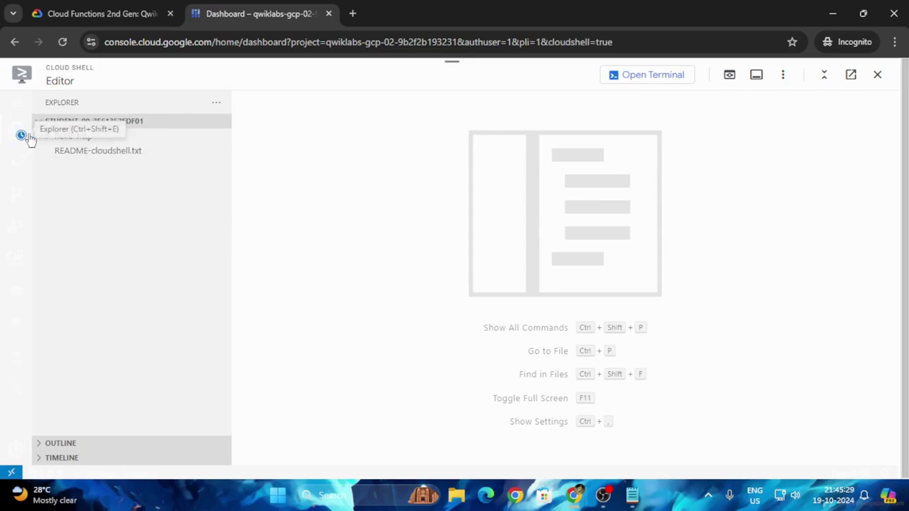
- Fill hello-http/index.js with the lab's helloWorld HTTP function code and save the file
{"action": "left_click", "coordinate": [52, 135]}
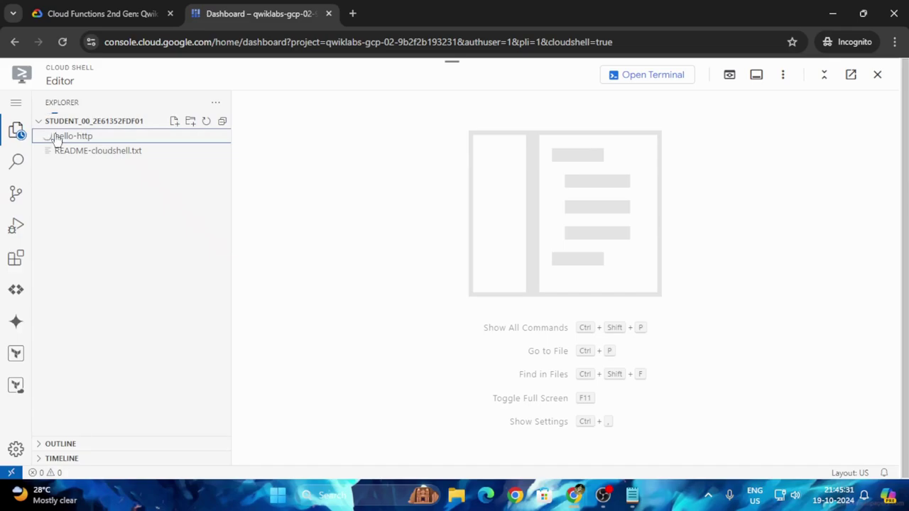
{"action": "left_click", "coordinate": [80, 151]}
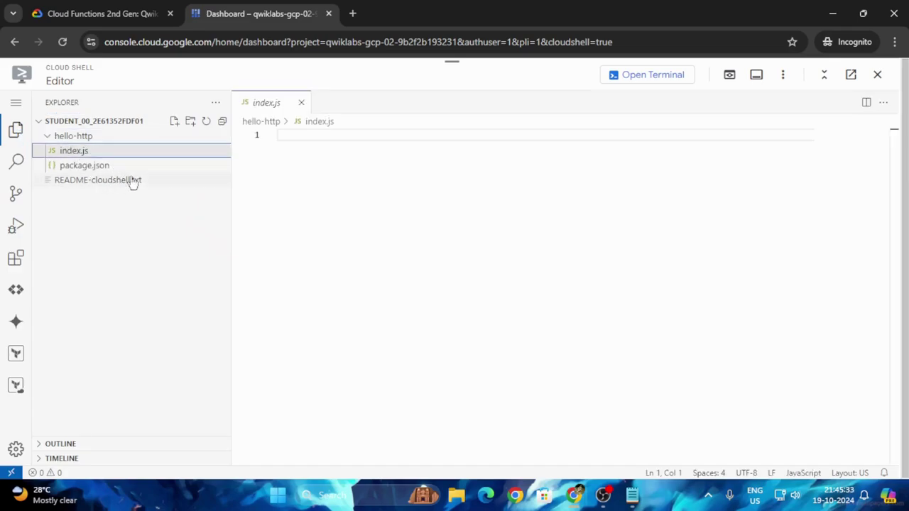
{"action": "left_click", "coordinate": [117, 13]}
{"action": "scroll", "coordinate": [500, 337], "scroll_direction": "down", "scroll_amount": 1}
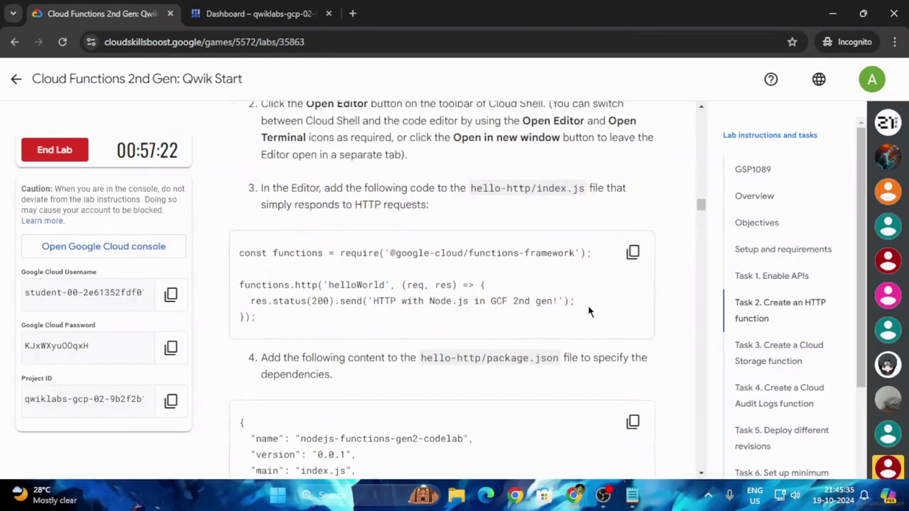
{"action": "left_click", "coordinate": [632, 238]}
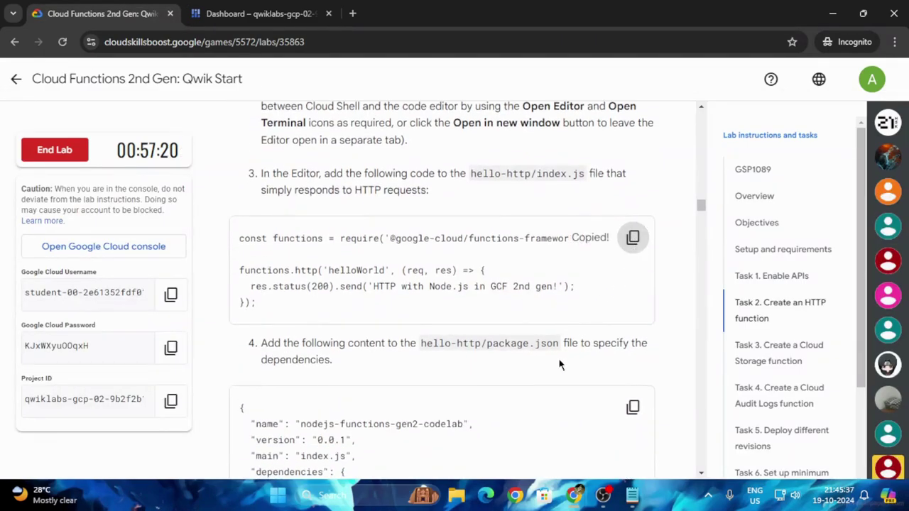
{"action": "left_click", "coordinate": [259, 13]}
{"action": "left_click", "coordinate": [286, 154]}
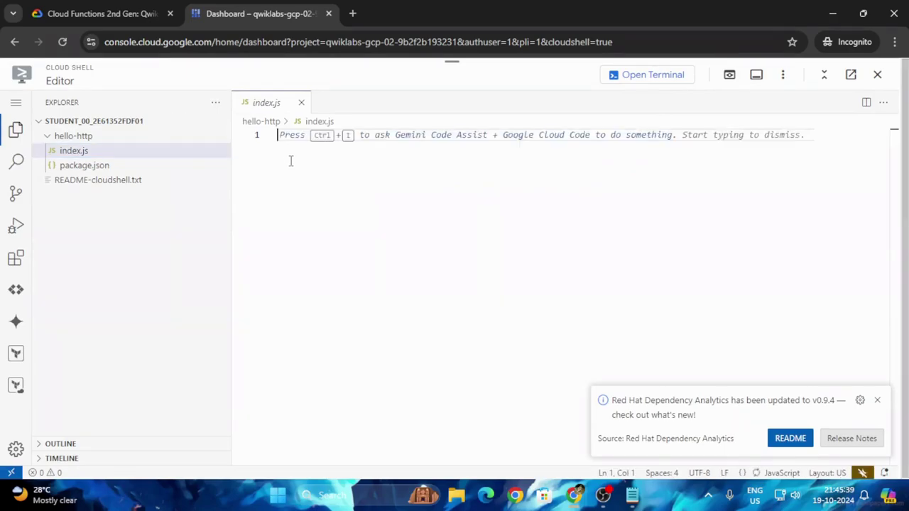
{"action": "key", "text": "ctrl+v"}
{"action": "left_click", "coordinate": [16, 99]}
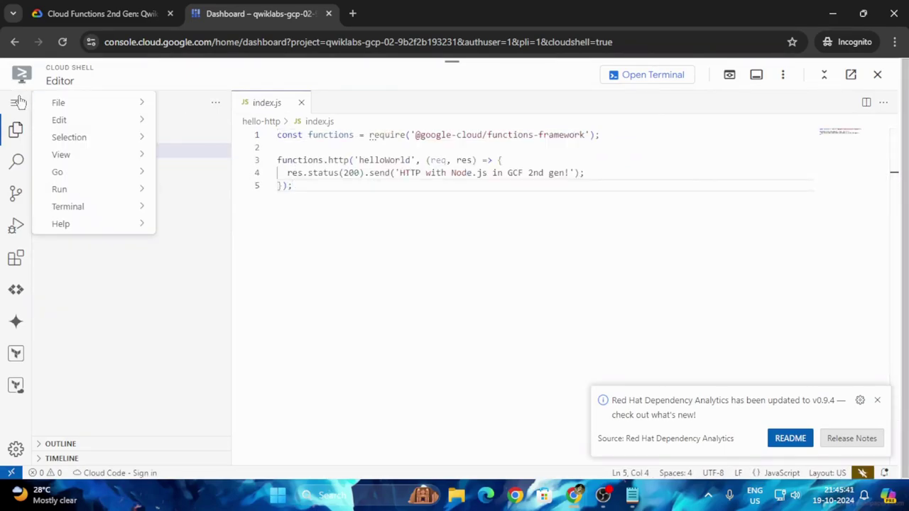
{"action": "mouse_move", "coordinate": [71, 107]}
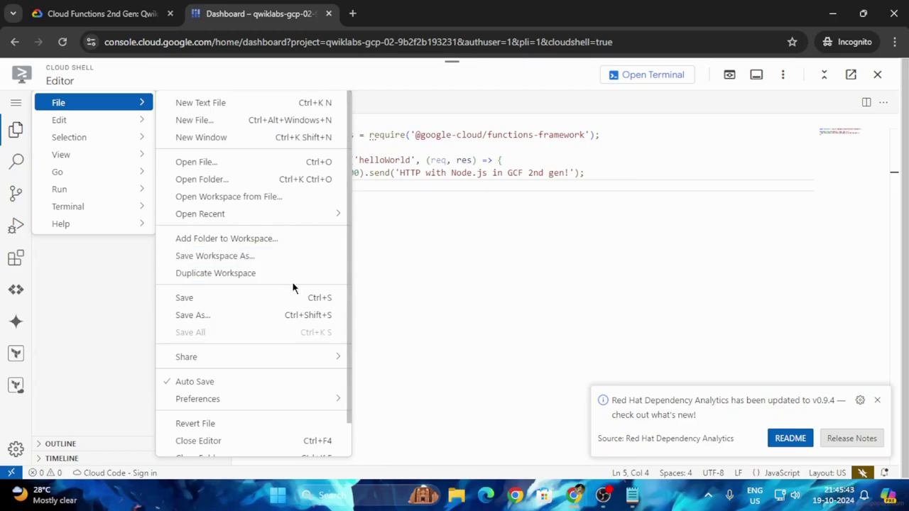
{"action": "left_click", "coordinate": [310, 297]}
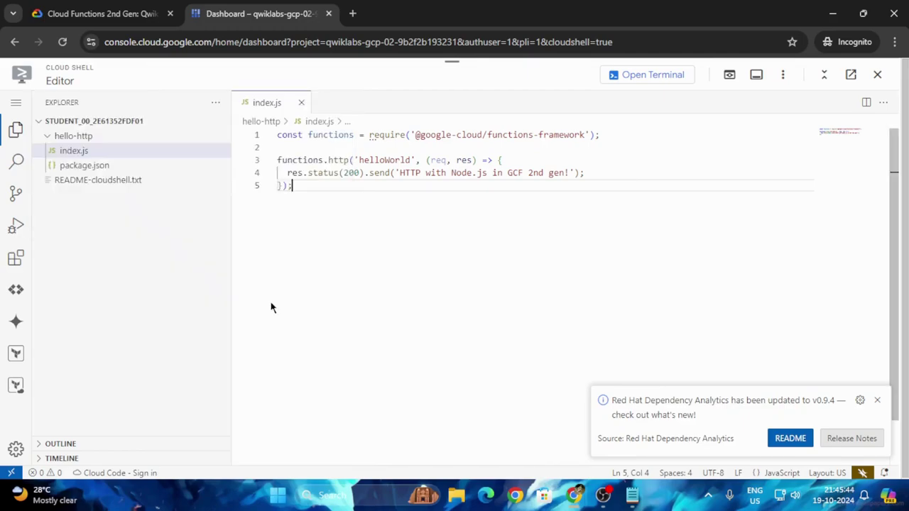
- Fill hello-http/package.json with the lab's nodejs-functions-gen2-codelab dependency content and save the file
{"action": "left_click", "coordinate": [84, 165]}
{"action": "left_click", "coordinate": [127, 8]}
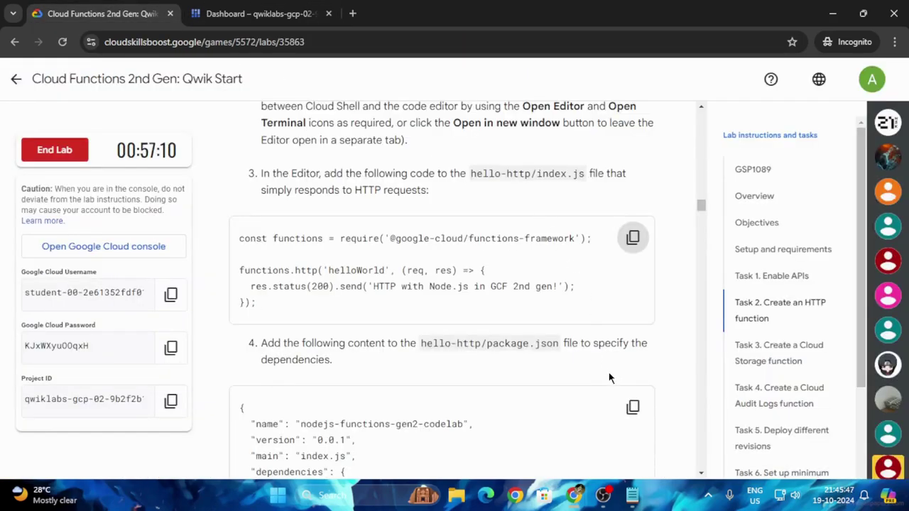
{"action": "scroll", "coordinate": [582, 370], "scroll_direction": "down", "scroll_amount": 3}
{"action": "left_click", "coordinate": [632, 210]}
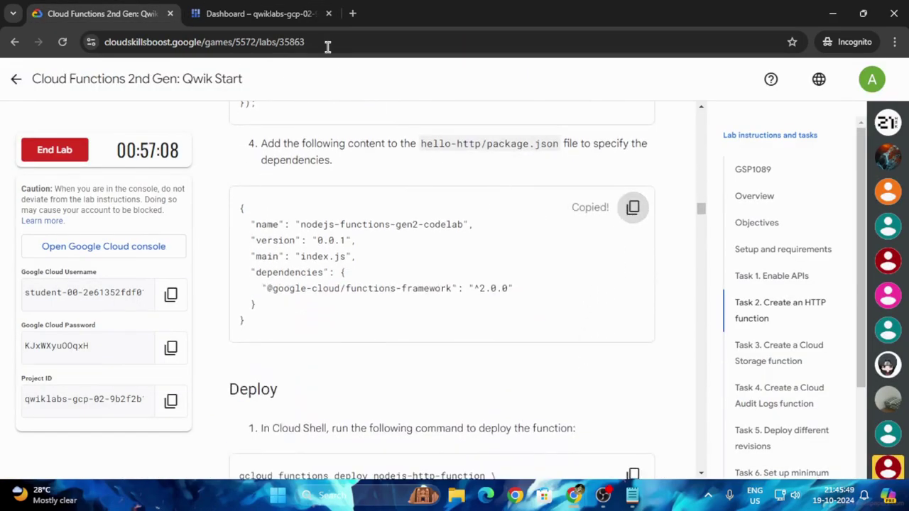
{"action": "left_click", "coordinate": [259, 14]}
{"action": "left_click", "coordinate": [408, 215]}
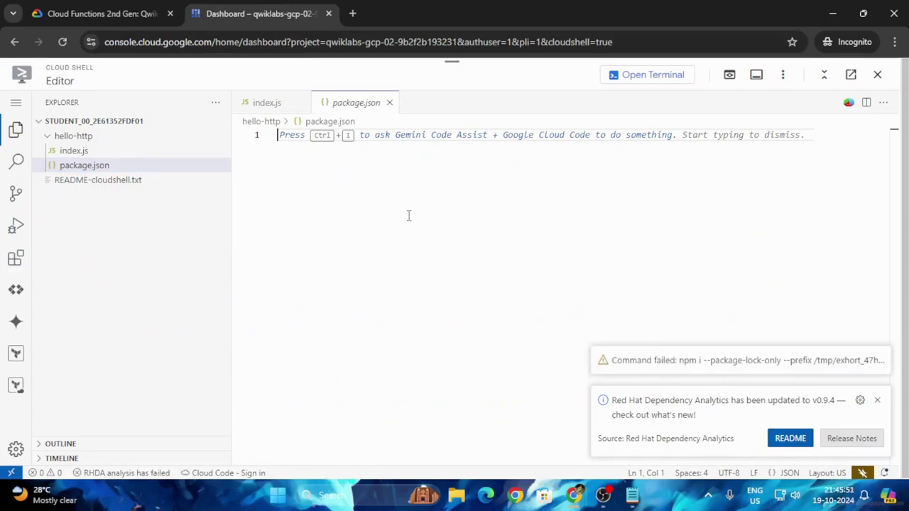
{"action": "key", "text": "ctrl+v"}
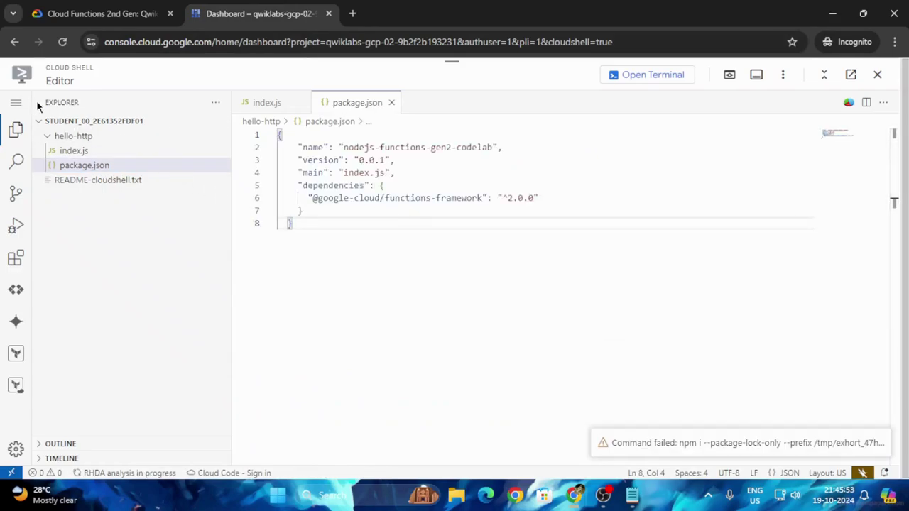
{"action": "left_click", "coordinate": [16, 102]}
{"action": "mouse_move", "coordinate": [58, 102]}
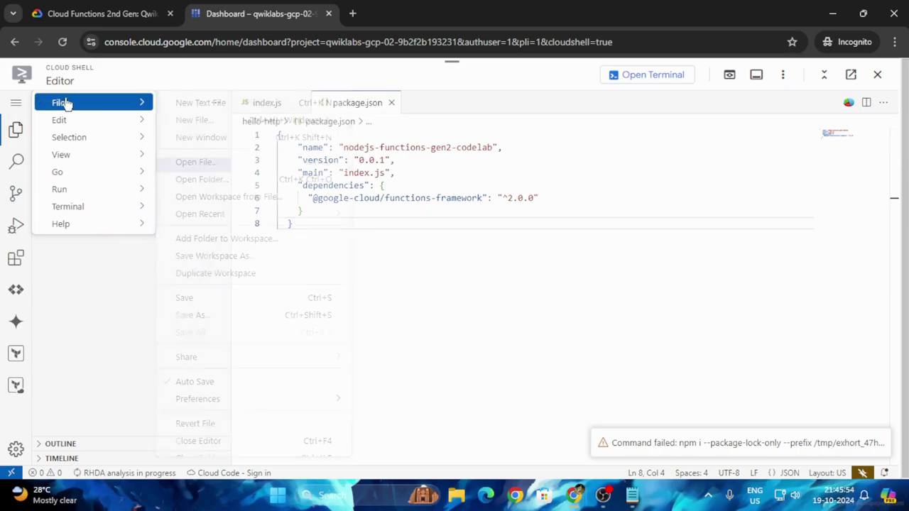
{"action": "left_click", "coordinate": [259, 298]}
- Run the lab's deploy command in the Cloud Shell terminal for nodejs-http-function with gen2, nodejs18, helloWorld entry point, 600s timeout and max-instances 1
{"action": "left_click", "coordinate": [81, 9]}
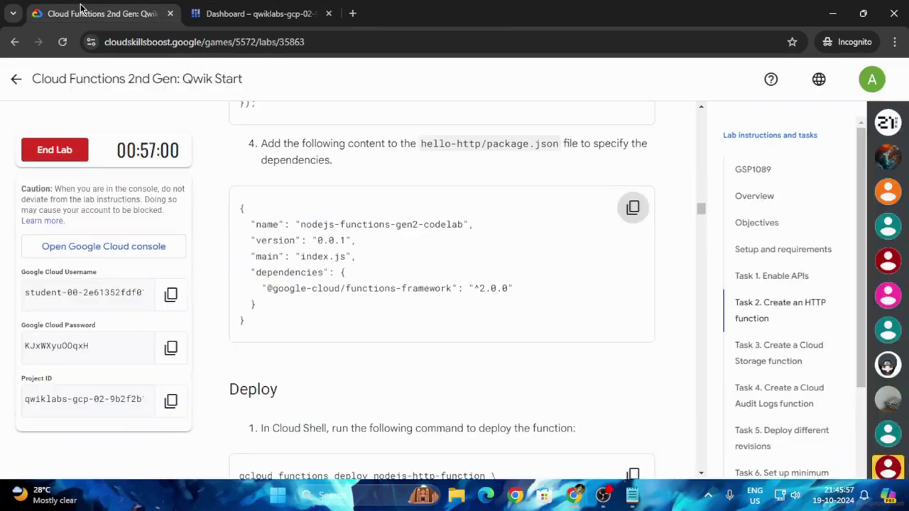
{"action": "scroll", "coordinate": [454, 263], "scroll_direction": "down", "scroll_amount": 4}
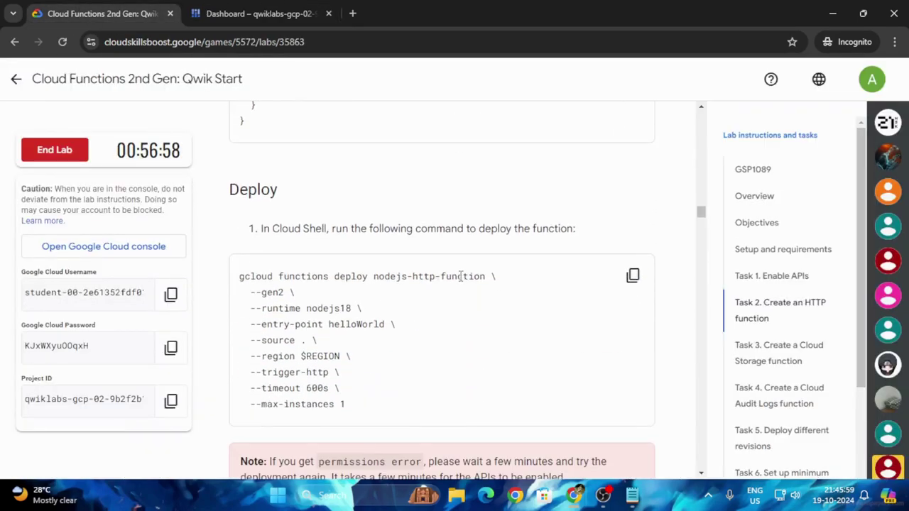
{"action": "left_click", "coordinate": [632, 209]}
{"action": "left_click", "coordinate": [259, 13]}
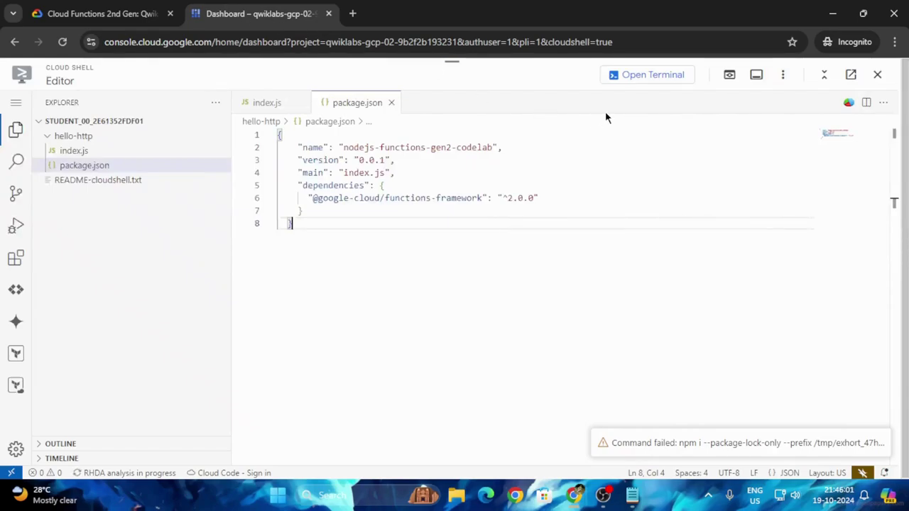
{"action": "left_click", "coordinate": [650, 76]}
{"action": "key", "text": "ctrl+v"}
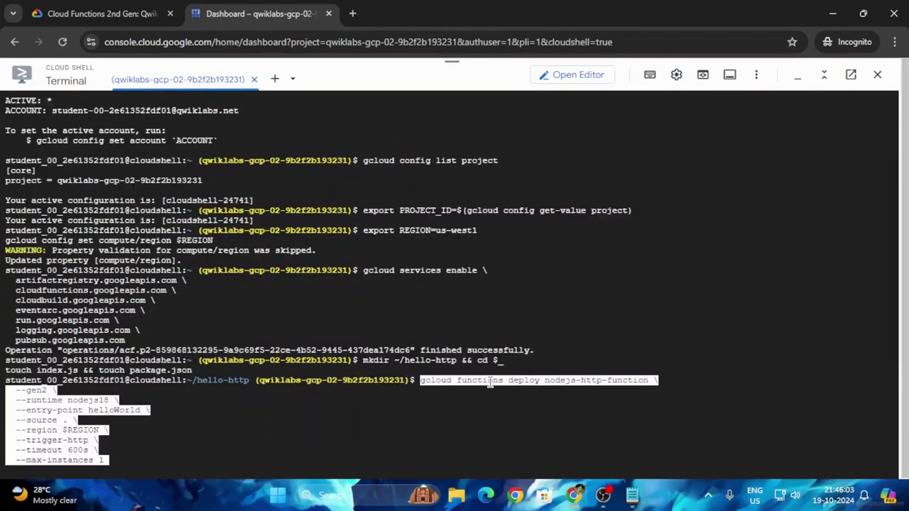
{"action": "key", "text": "Return"}
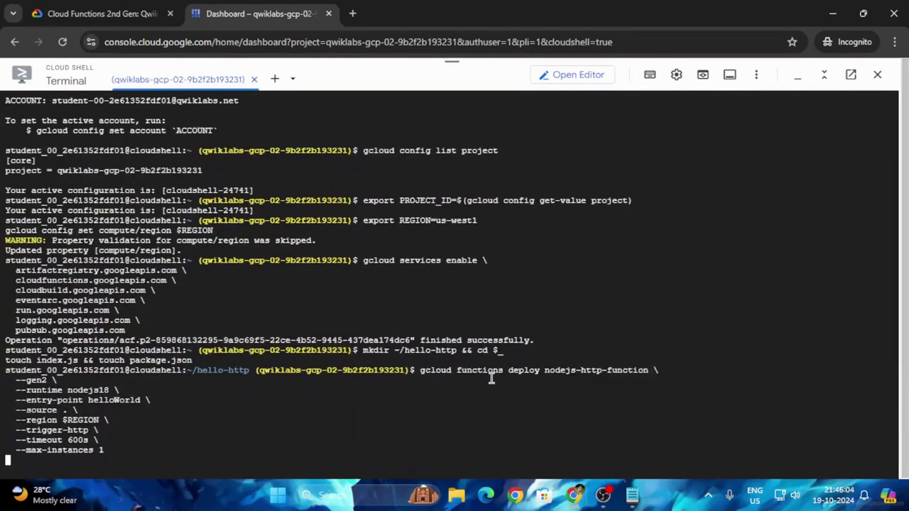
- Copy the lab's test command for nodejs-http-function and look at the deployment in the Cloud Shell terminal
{"action": "left_click", "coordinate": [118, 9]}
{"action": "scroll", "coordinate": [553, 255], "scroll_direction": "down", "scroll_amount": 3}
{"action": "scroll", "coordinate": [568, 266], "scroll_direction": "down", "scroll_amount": 2}
{"action": "scroll", "coordinate": [568, 266], "scroll_direction": "down", "scroll_amount": 2}
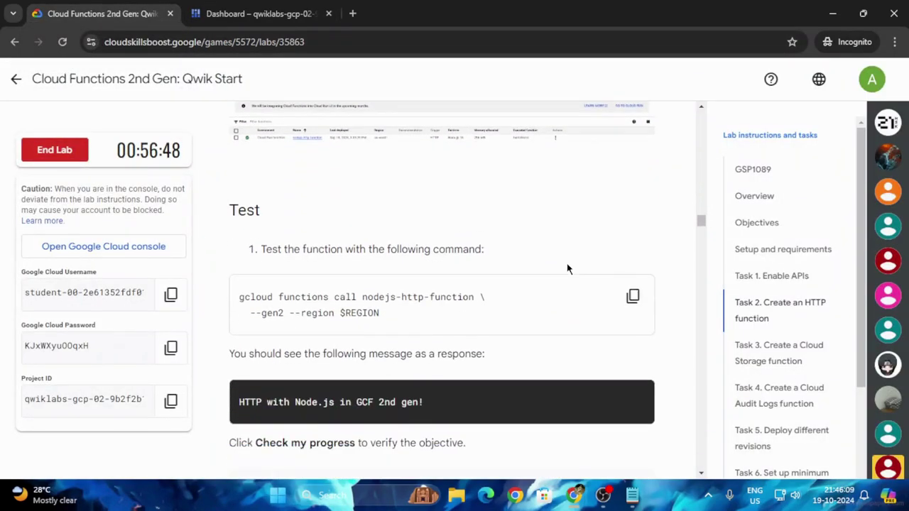
{"action": "left_click", "coordinate": [630, 298]}
{"action": "scroll", "coordinate": [625, 312], "scroll_direction": "down", "scroll_amount": 3}
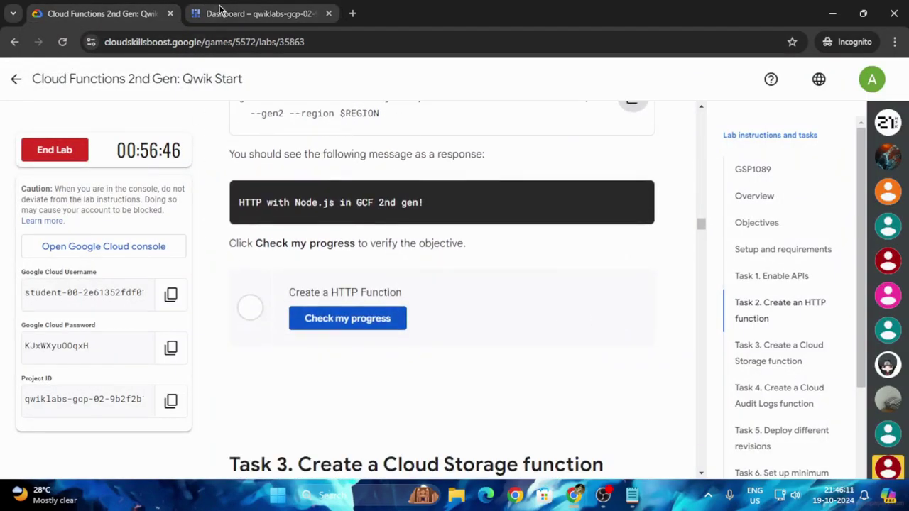
{"action": "left_click", "coordinate": [225, 8]}
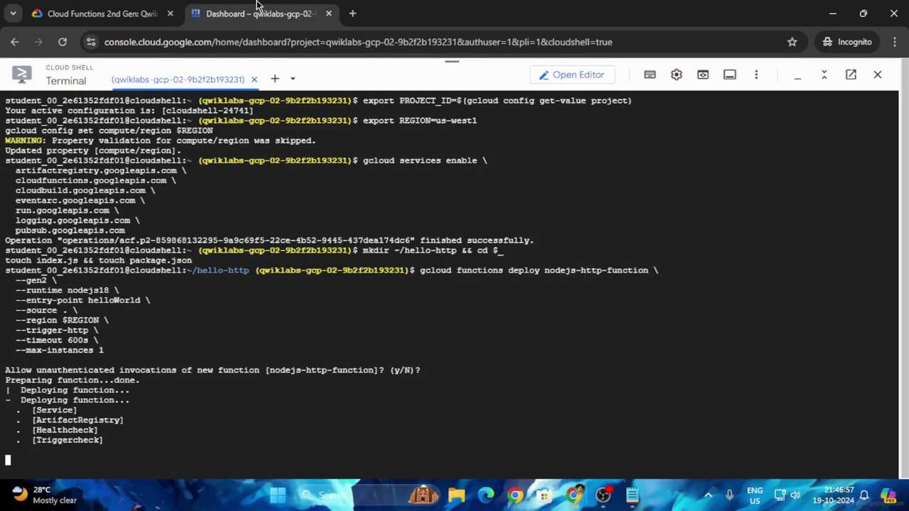
- Check the lab progress for Create a HTTP Function twice, looking at the deployment's status in Cloud Shell between checks
{"action": "left_click", "coordinate": [96, 14]}
{"action": "left_click", "coordinate": [363, 318]}
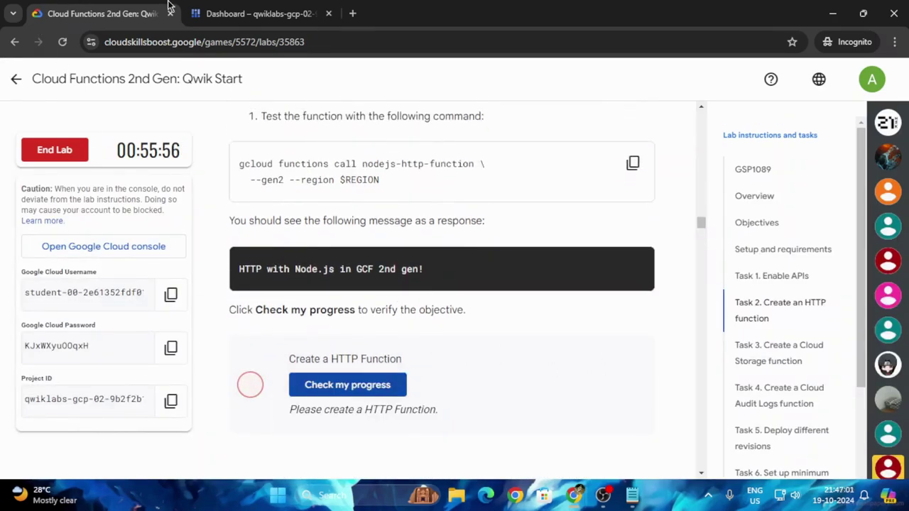
{"action": "left_click", "coordinate": [225, 6]}
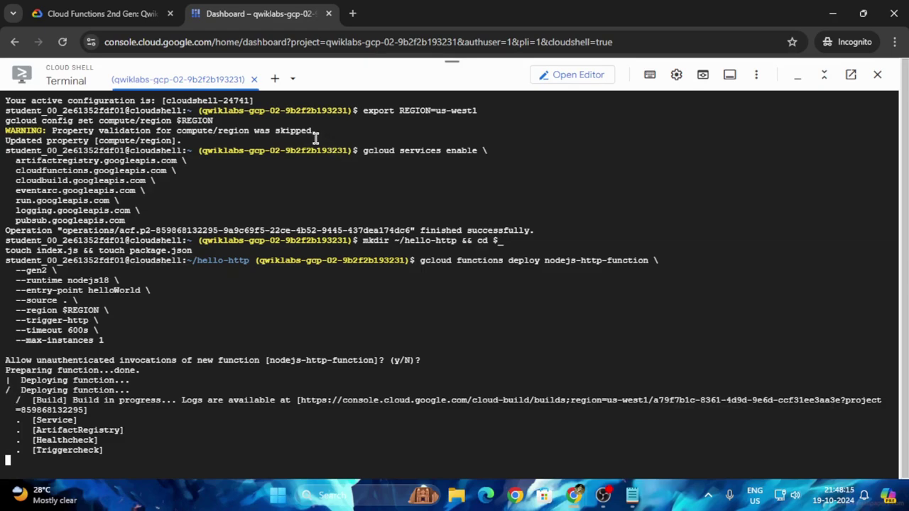
{"action": "left_click", "coordinate": [149, 8]}
{"action": "left_click", "coordinate": [332, 384]}
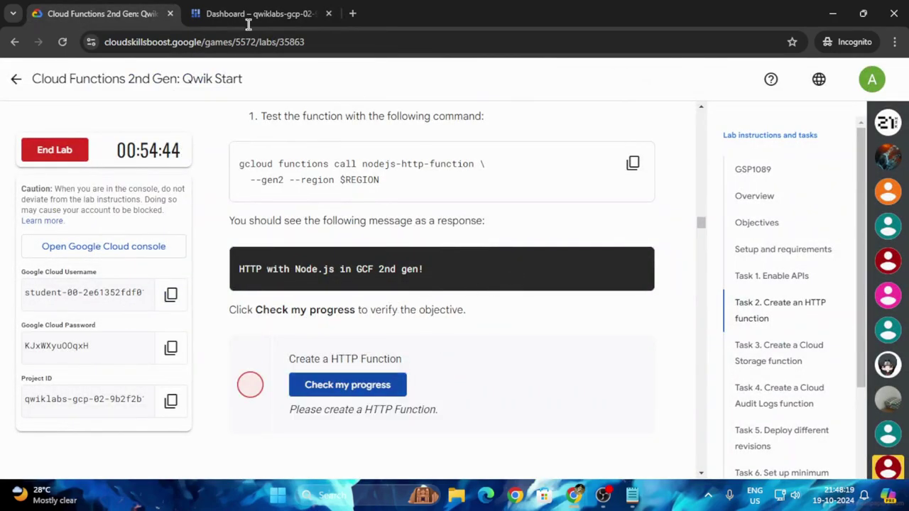
- Test nodejs-http-function with the lab's gcloud functions call command in Cloud Shell and check the Create a HTTP Function progress
{"action": "left_click", "coordinate": [631, 162]}
{"action": "left_click", "coordinate": [297, 11]}
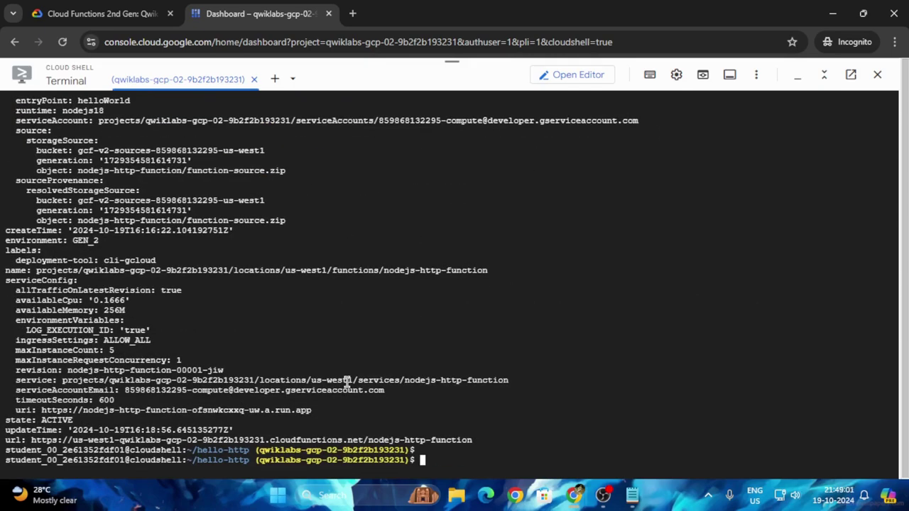
{"action": "key", "text": "ctrl+v"}
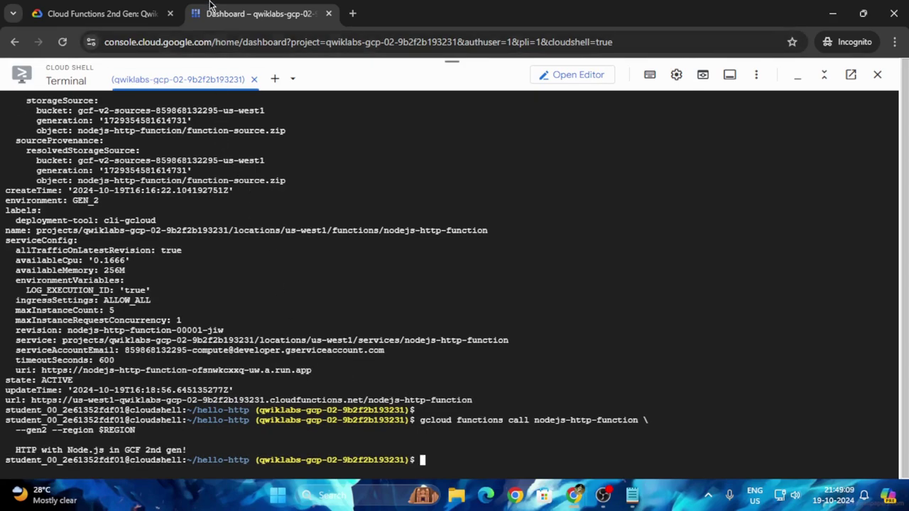
{"action": "left_click", "coordinate": [142, 14]}
{"action": "left_click", "coordinate": [319, 384]}
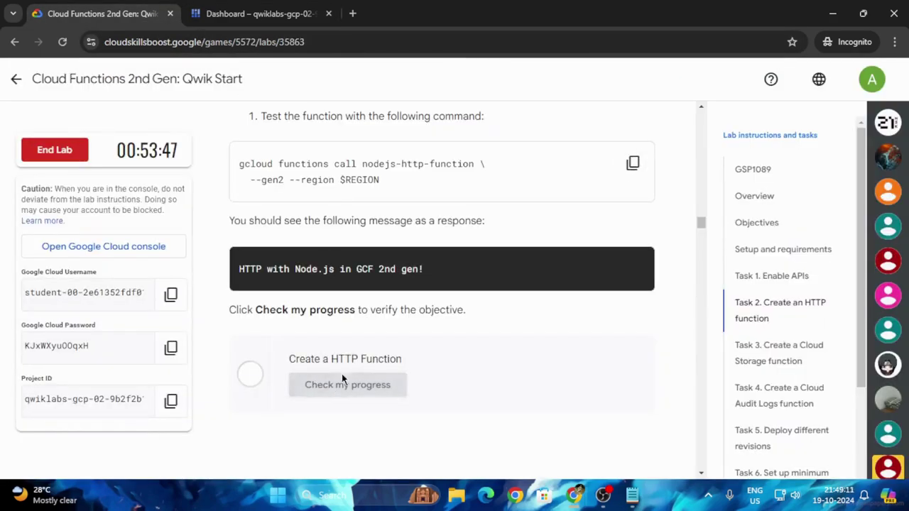
- Run the Task 3 setup commands in Cloud Shell to grant roles/pubsub.publisher to the Cloud Storage service account
{"action": "scroll", "coordinate": [516, 367], "scroll_direction": "down", "scroll_amount": 2}
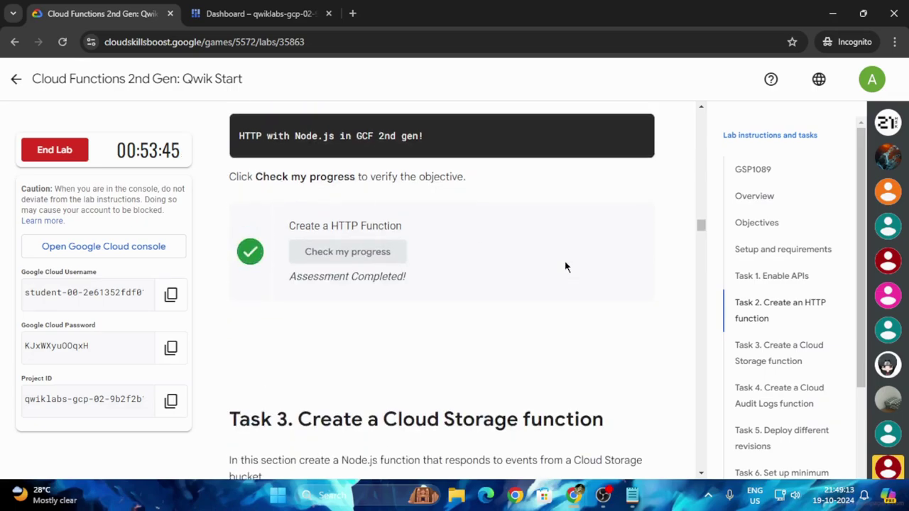
{"action": "scroll", "coordinate": [566, 266], "scroll_direction": "down", "scroll_amount": 4}
{"action": "scroll", "coordinate": [565, 267], "scroll_direction": "down", "scroll_amount": 2}
{"action": "left_click", "coordinate": [631, 237]}
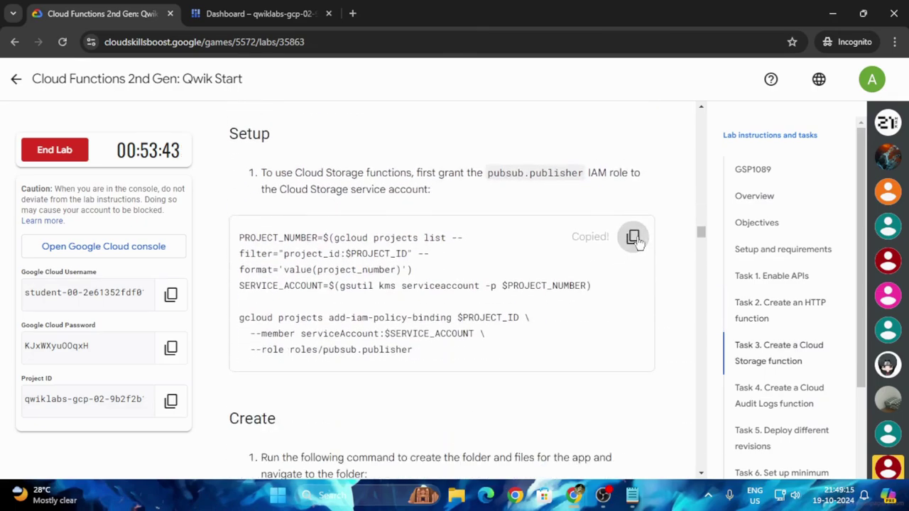
{"action": "left_click", "coordinate": [256, 14]}
{"action": "key", "text": "ctrl+v"}
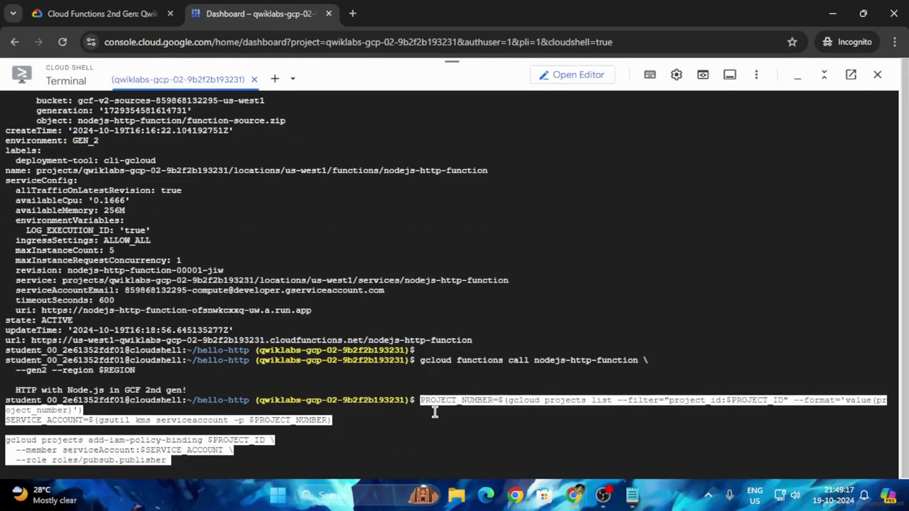
{"action": "key", "text": "Return"}
- Run the lab's Create command in Cloud Shell to make the ~/hello-storage folder with empty index.js and package.json files
{"action": "left_click", "coordinate": [145, 15]}
{"action": "scroll", "coordinate": [611, 336], "scroll_direction": "down", "scroll_amount": 3}
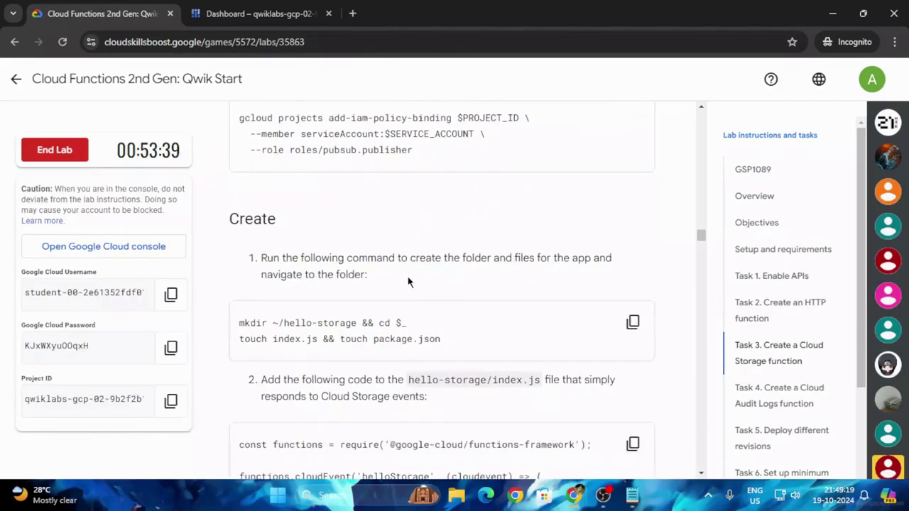
{"action": "scroll", "coordinate": [611, 336], "scroll_direction": "down", "scroll_amount": 1}
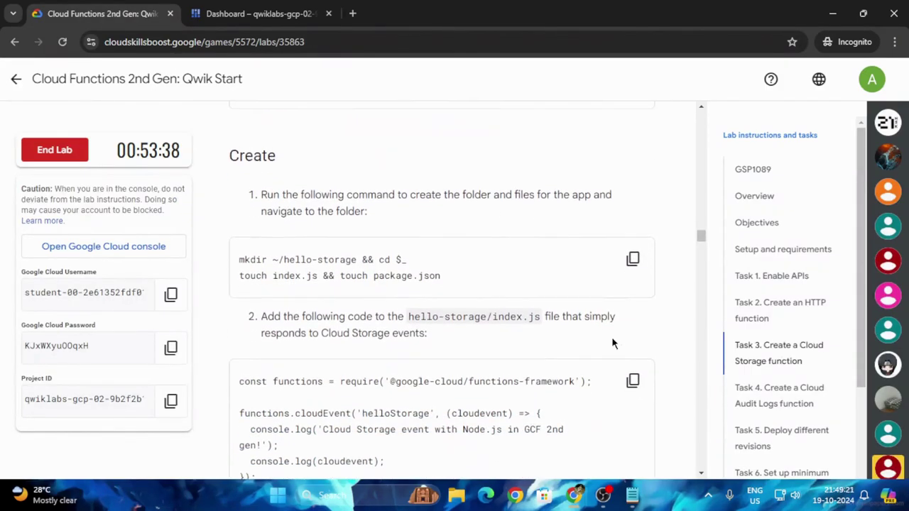
{"action": "left_click", "coordinate": [632, 257]}
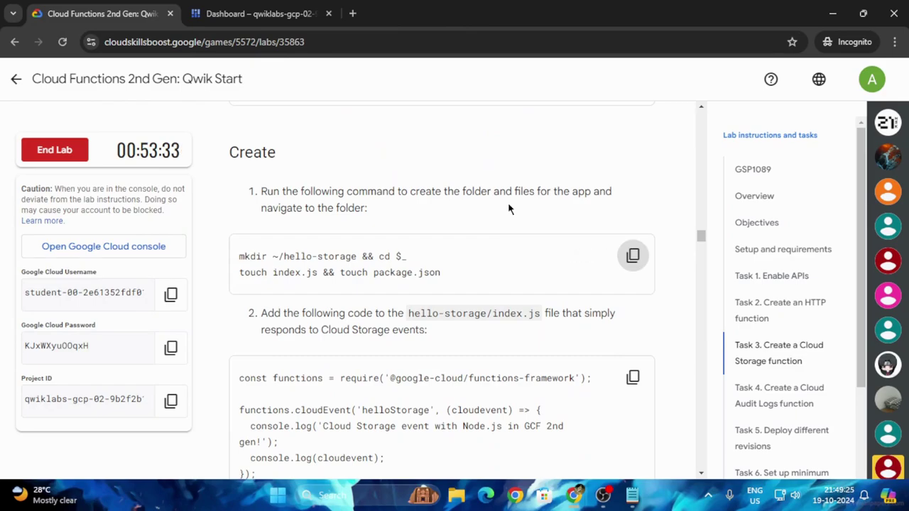
{"action": "scroll", "coordinate": [517, 241], "scroll_direction": "down", "scroll_amount": 2}
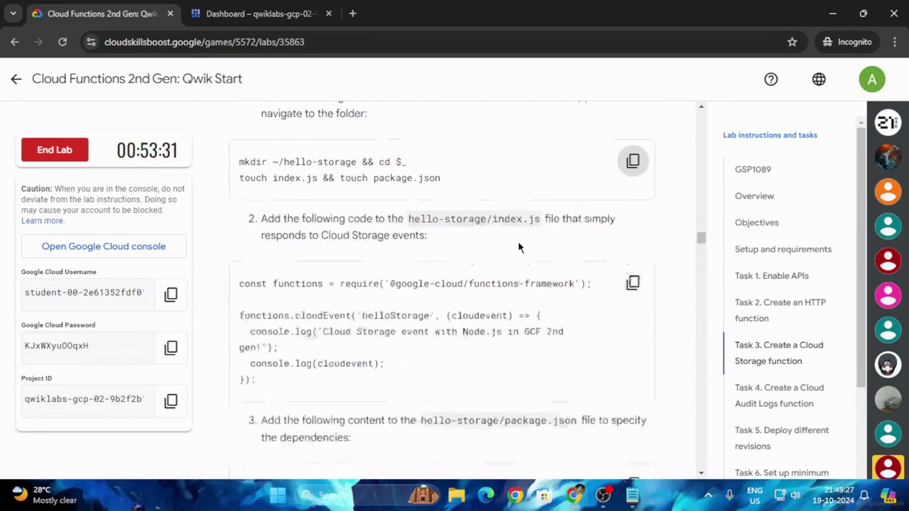
{"action": "left_click", "coordinate": [229, 7]}
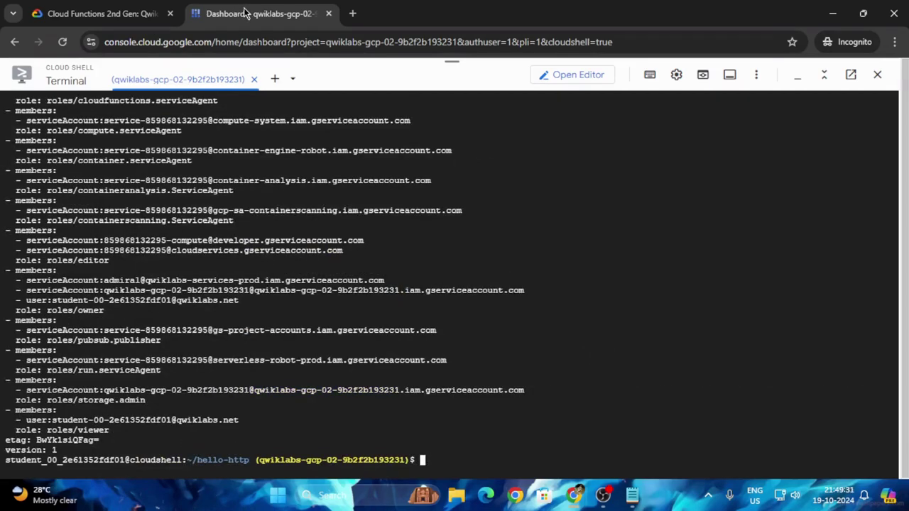
{"action": "key", "text": "ctrl+v"}
{"action": "key", "text": "Return"}
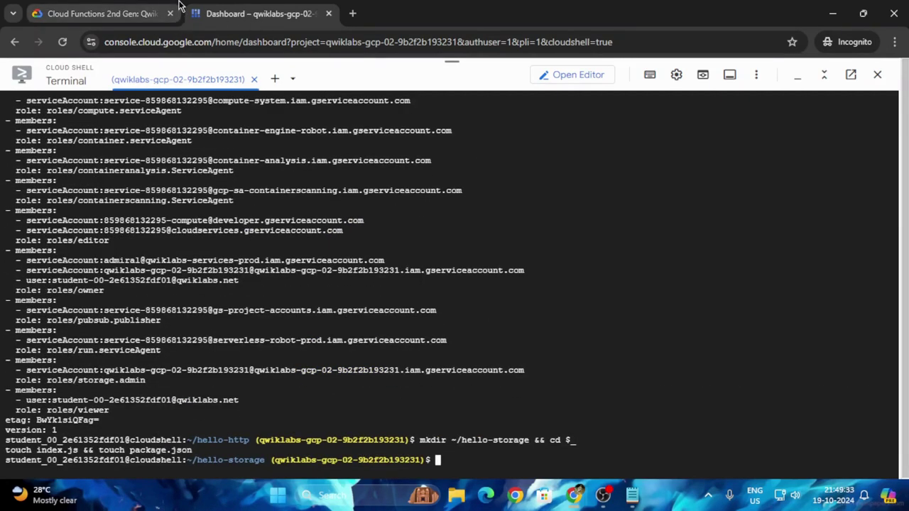
- Switch Cloud Shell to the Editor and open index.js from the hello-storage folder
{"action": "left_click", "coordinate": [99, 13]}
{"action": "scroll", "coordinate": [445, 183], "scroll_direction": "up", "scroll_amount": 2}
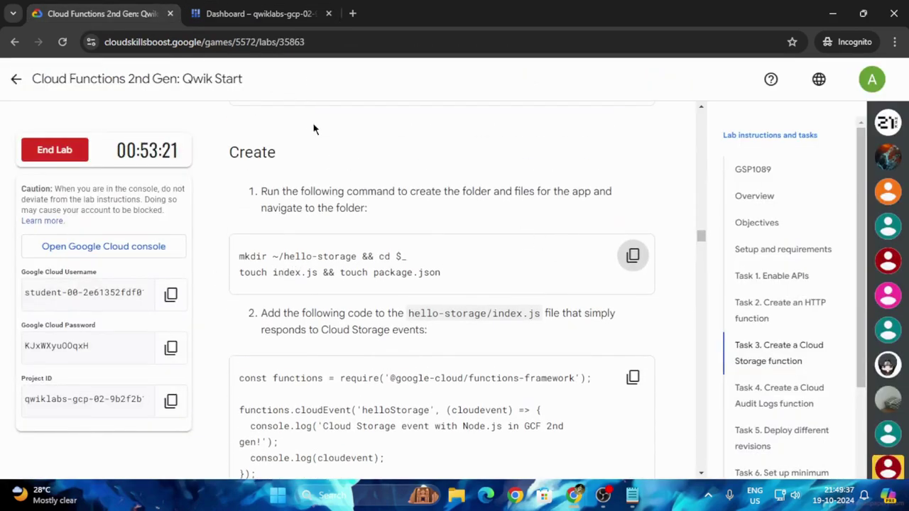
{"action": "left_click", "coordinate": [281, 7]}
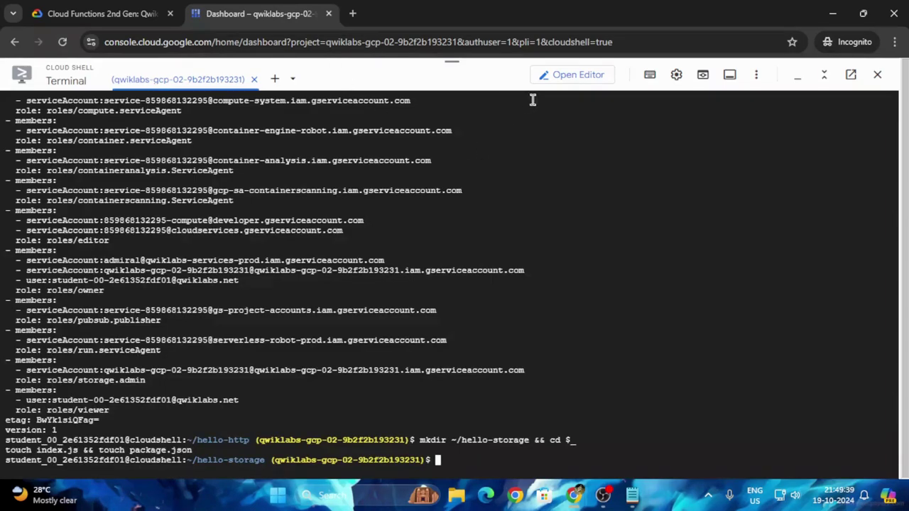
{"action": "left_click", "coordinate": [578, 74]}
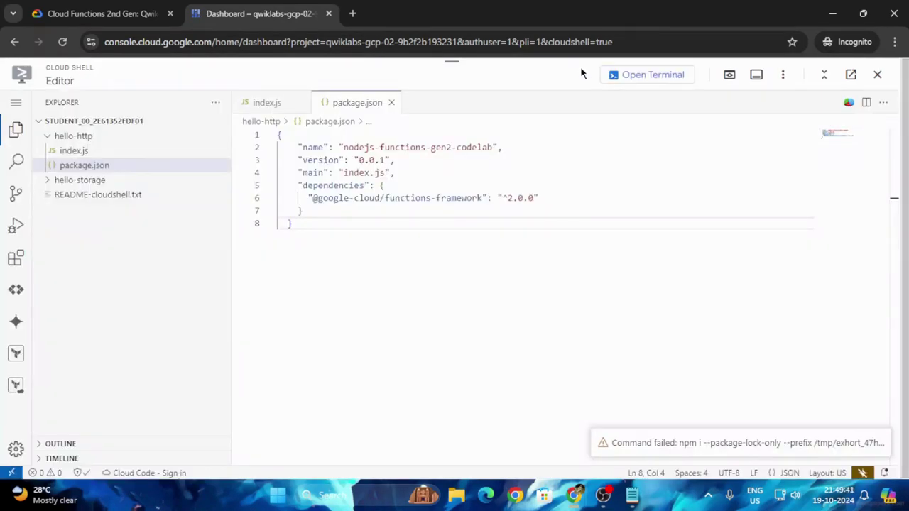
{"action": "left_click", "coordinate": [57, 138]}
{"action": "left_click", "coordinate": [57, 137]}
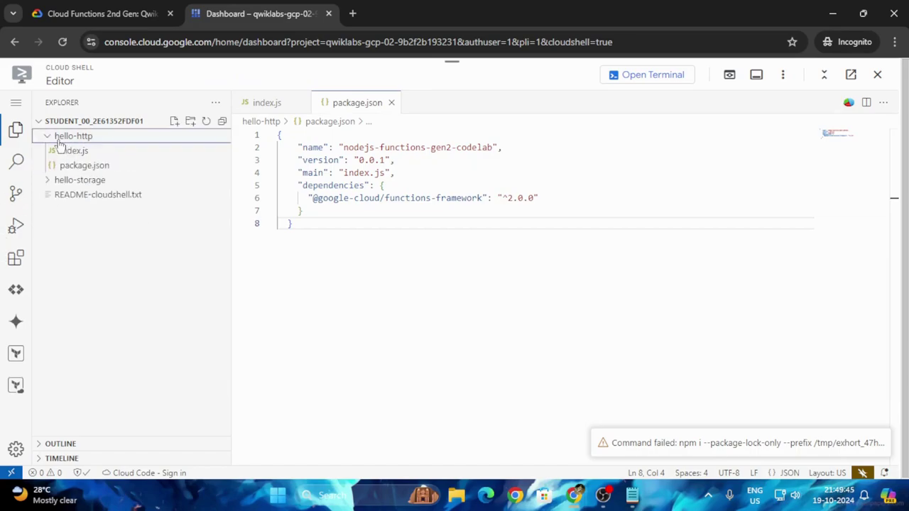
{"action": "left_click", "coordinate": [54, 181]}
{"action": "left_click", "coordinate": [71, 195]}
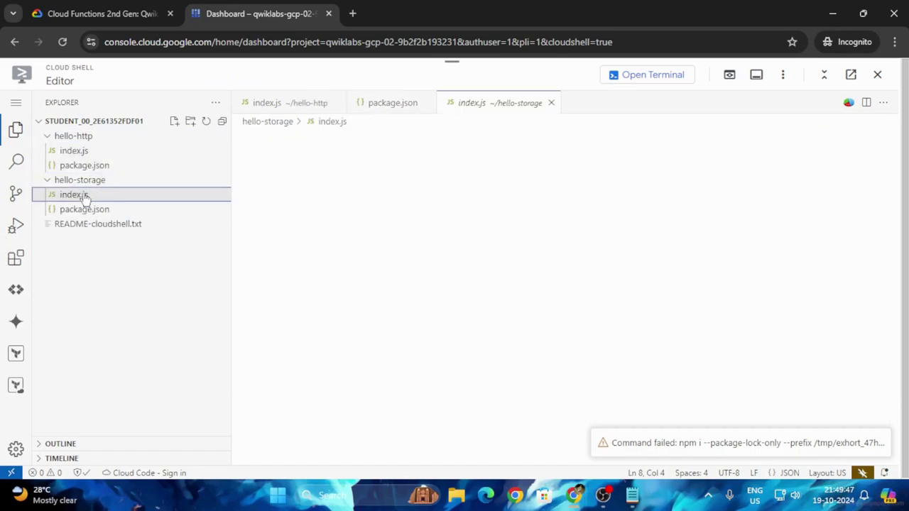
- Copy the lab's helloStorage cloudEvent code into hello-storage/index.js and save the file
{"action": "left_click", "coordinate": [102, 14]}
{"action": "scroll", "coordinate": [297, 191], "scroll_direction": "down", "scroll_amount": 3}
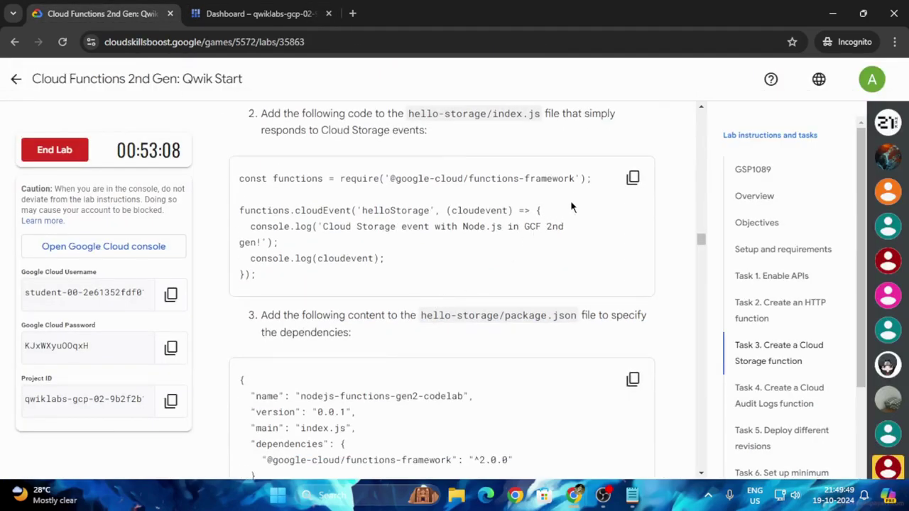
{"action": "left_click", "coordinate": [632, 178]}
{"action": "left_click", "coordinate": [259, 13]}
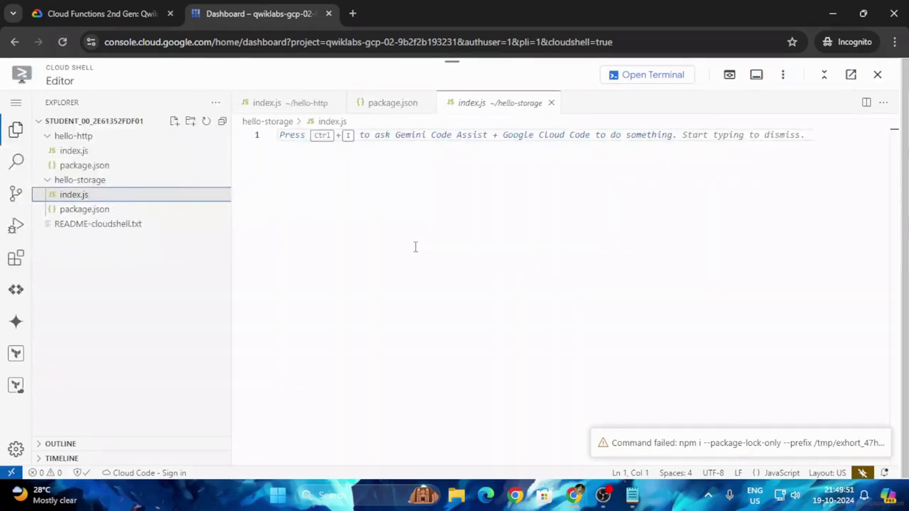
{"action": "left_click", "coordinate": [415, 247]}
{"action": "key", "text": "ctrl+v"}
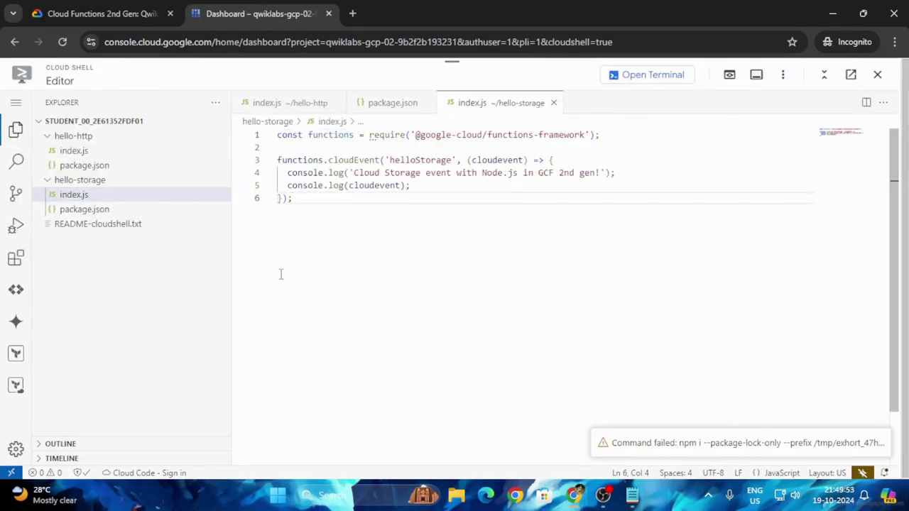
{"action": "left_click", "coordinate": [16, 103]}
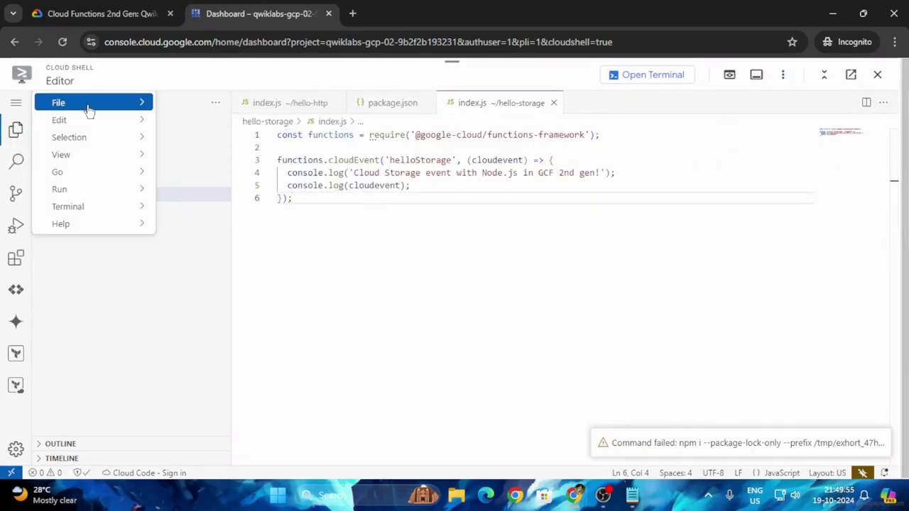
{"action": "mouse_move", "coordinate": [85, 106]}
{"action": "left_click", "coordinate": [248, 297]}
- Copy the lab's dependency content for nodejs-functions-gen2-codelab into hello-storage/package.json and save the file
{"action": "left_click", "coordinate": [102, 13]}
{"action": "scroll", "coordinate": [429, 291], "scroll_direction": "down", "scroll_amount": 1}
{"action": "scroll", "coordinate": [430, 291], "scroll_direction": "down", "scroll_amount": 2}
{"action": "left_click", "coordinate": [631, 246]}
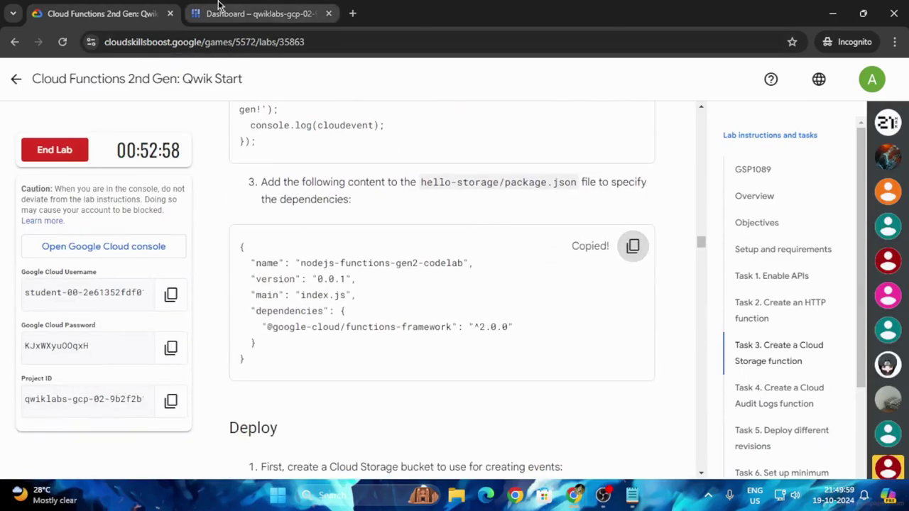
{"action": "left_click", "coordinate": [259, 13]}
{"action": "left_click", "coordinate": [122, 209]}
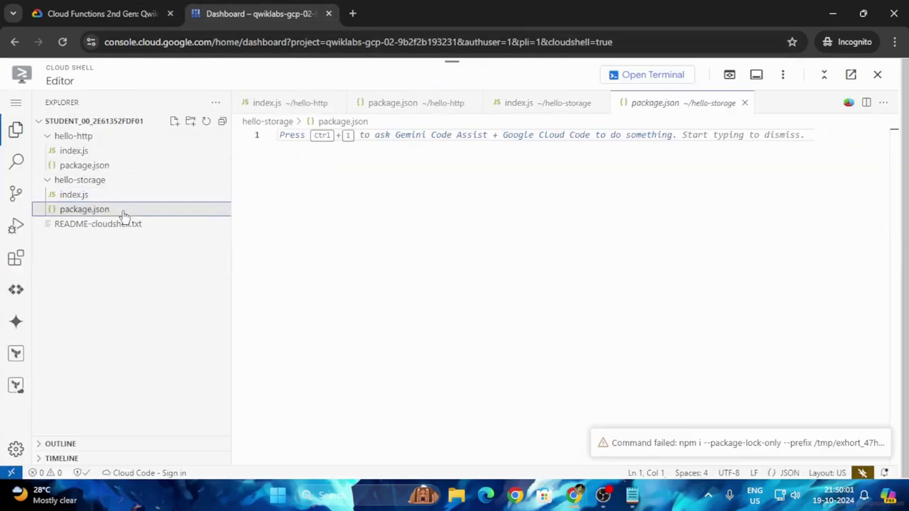
{"action": "left_click", "coordinate": [304, 135]}
{"action": "left_click", "coordinate": [300, 155]}
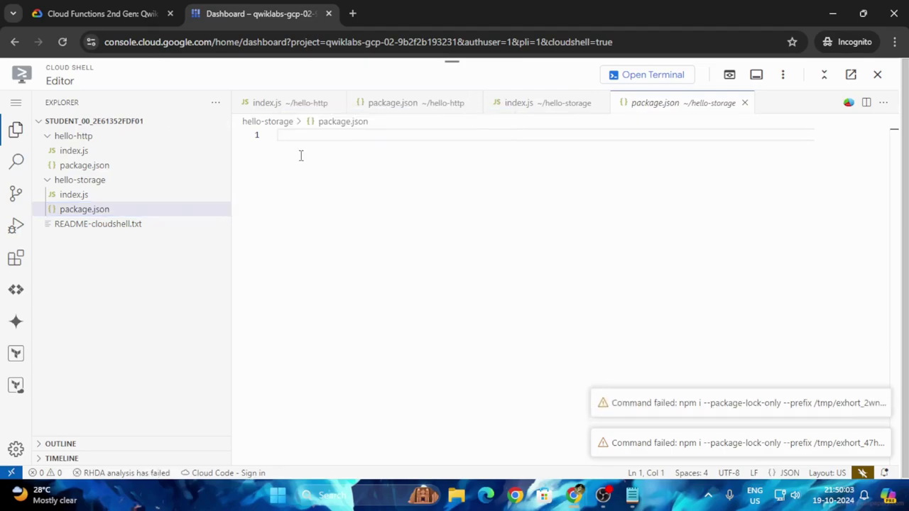
{"action": "key", "text": "ctrl+v"}
{"action": "left_click", "coordinate": [16, 102]}
{"action": "mouse_move", "coordinate": [103, 145]}
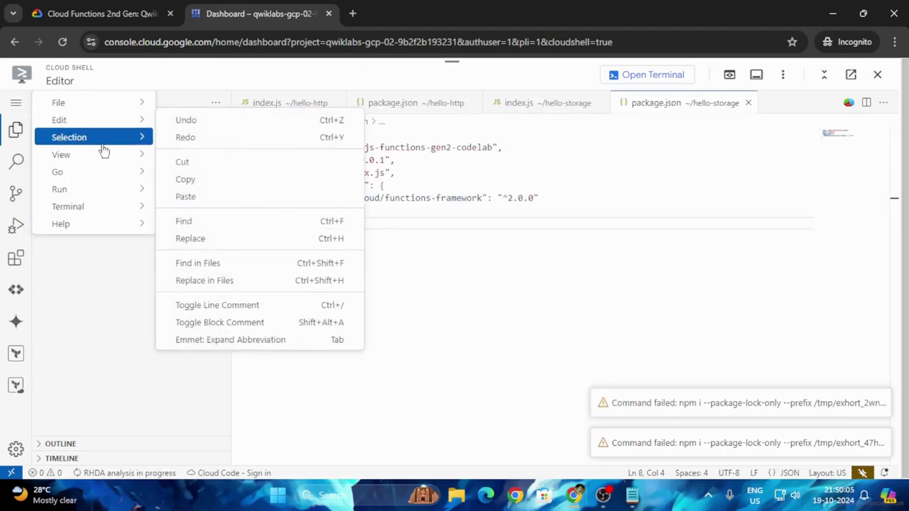
{"action": "mouse_move", "coordinate": [117, 103]}
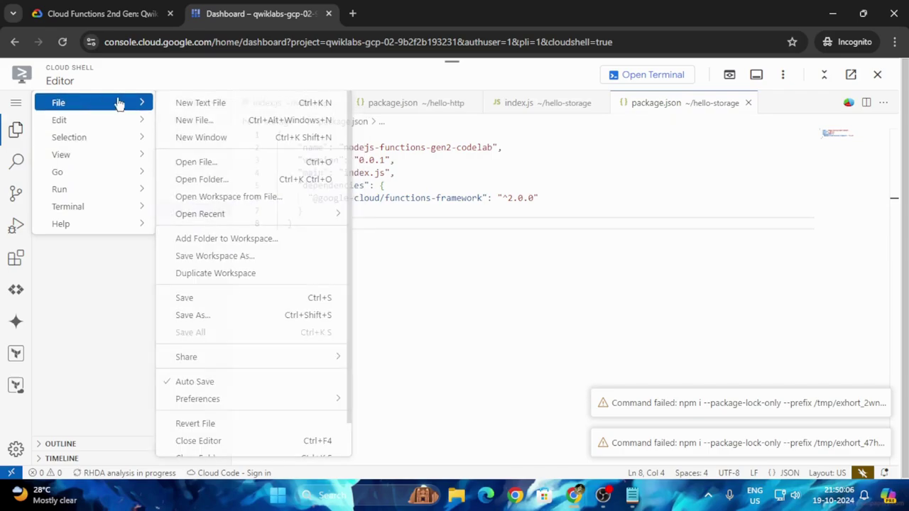
{"action": "left_click", "coordinate": [271, 297]}
- Run the lab's gsutil mb commands in the Cloud Shell terminal to create the bucket gs://gcf-gen2-storage-$PROJECT_ID in $REGION
{"action": "left_click", "coordinate": [100, 14]}
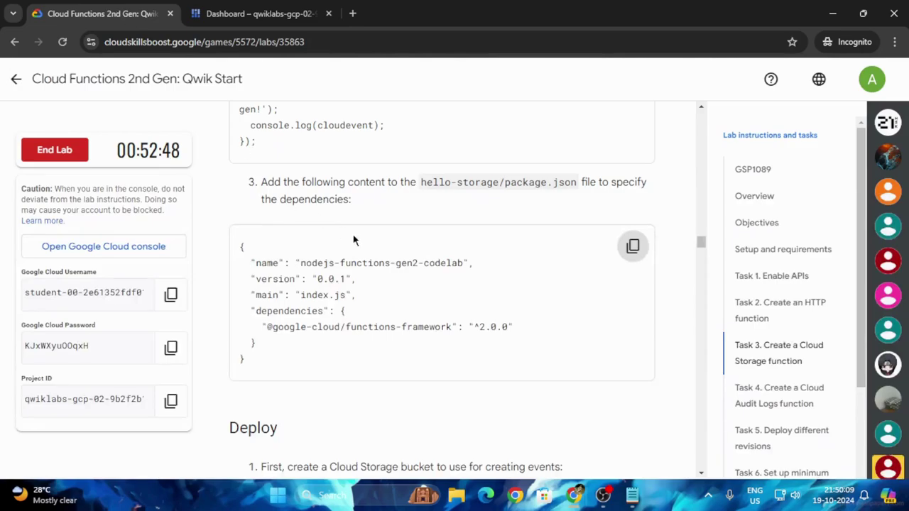
{"action": "scroll", "coordinate": [353, 240], "scroll_direction": "down", "scroll_amount": 5}
{"action": "left_click", "coordinate": [632, 182]}
{"action": "scroll", "coordinate": [497, 259], "scroll_direction": "up", "scroll_amount": 1}
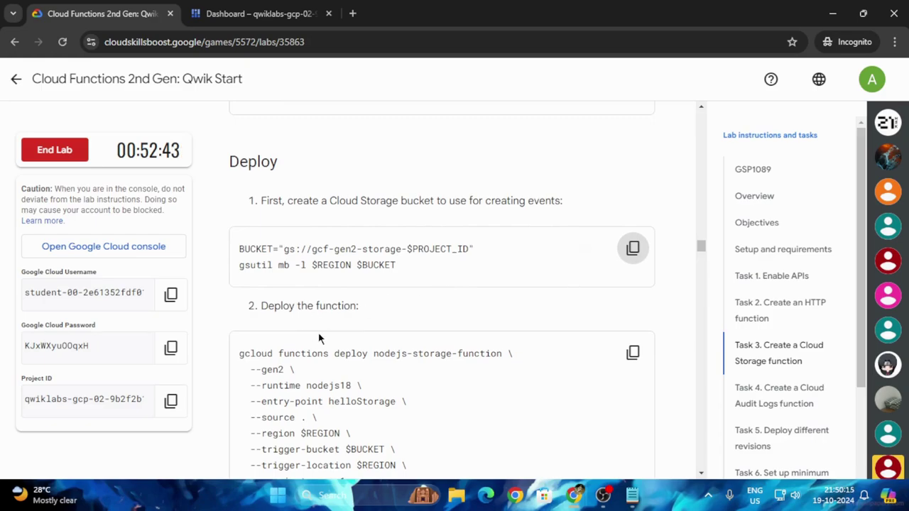
{"action": "scroll", "coordinate": [335, 366], "scroll_direction": "up", "scroll_amount": 2}
{"action": "scroll", "coordinate": [335, 366], "scroll_direction": "down", "scroll_amount": 2}
{"action": "left_click", "coordinate": [259, 13]}
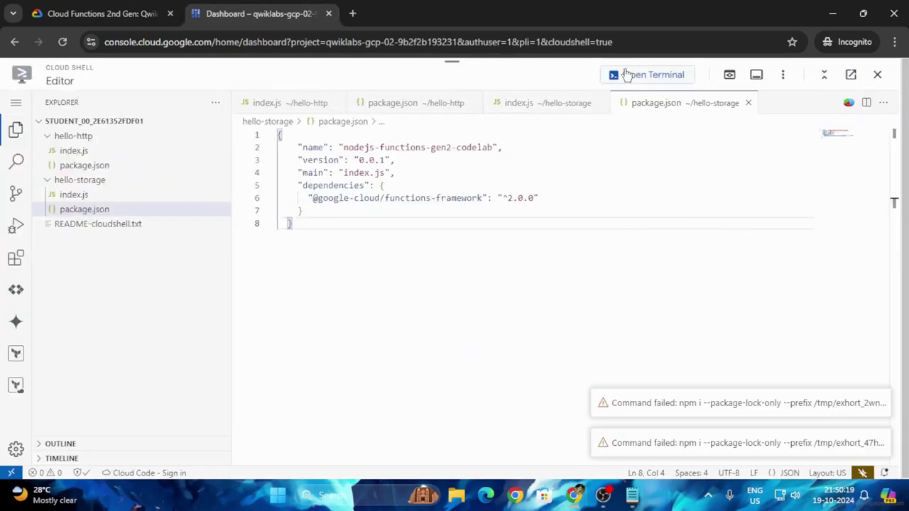
{"action": "left_click", "coordinate": [633, 76]}
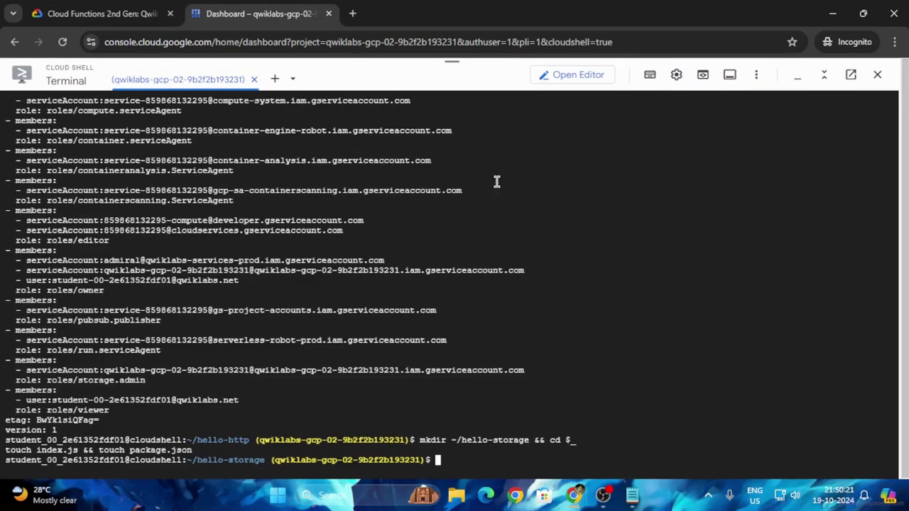
{"action": "key", "text": "ctrl+v"}
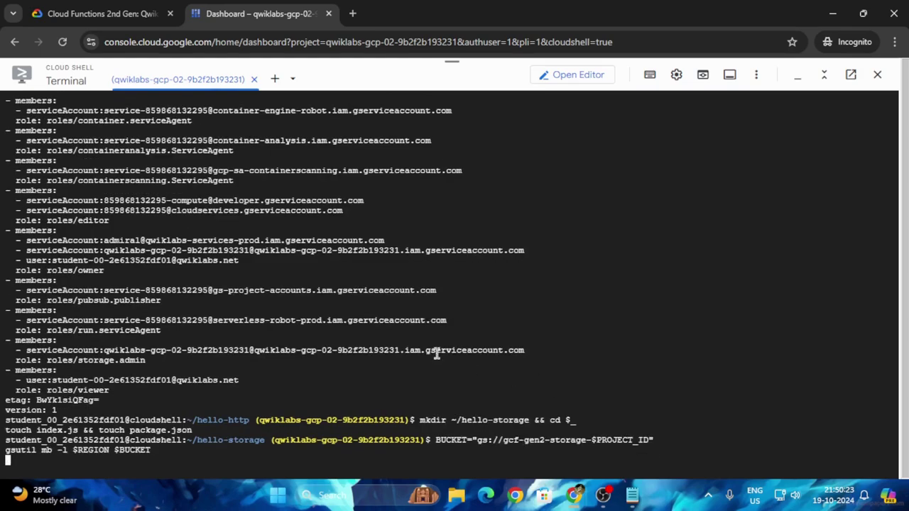
- Deploy nodejs-storage-function with the lab's gcloud command, using runtime nodejs18, entry point helloStorage, the $BUCKET trigger and max-instances 1
{"action": "left_click", "coordinate": [103, 13]}
{"action": "scroll", "coordinate": [665, 181], "scroll_direction": "down", "scroll_amount": 3}
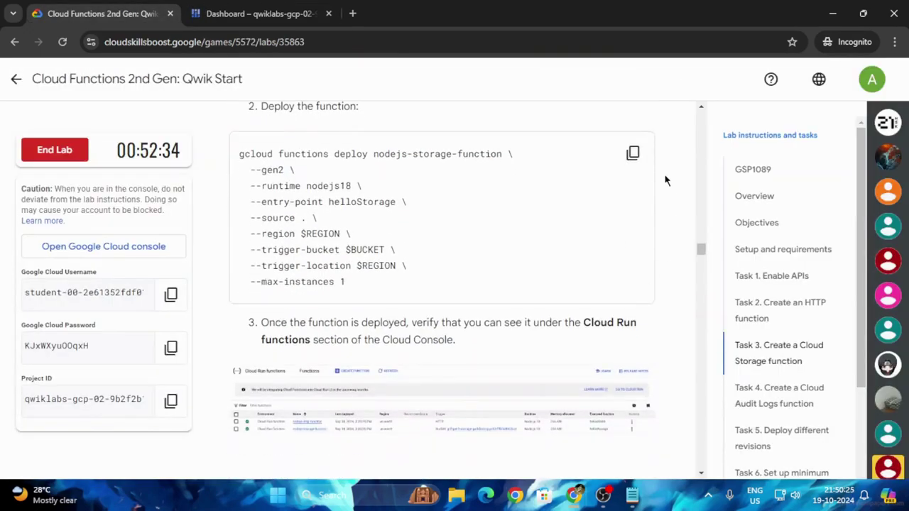
{"action": "left_click", "coordinate": [632, 153]}
{"action": "left_click", "coordinate": [312, 6]}
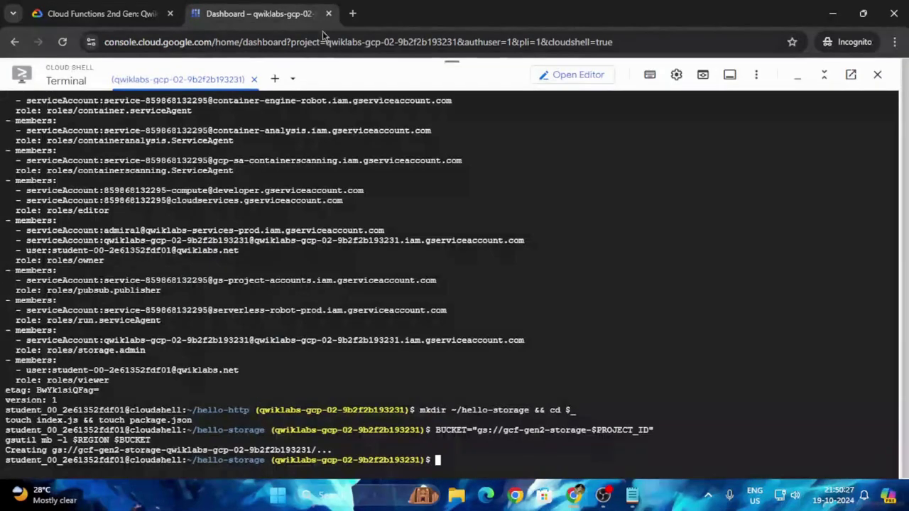
{"action": "key", "text": "ctrl+v"}
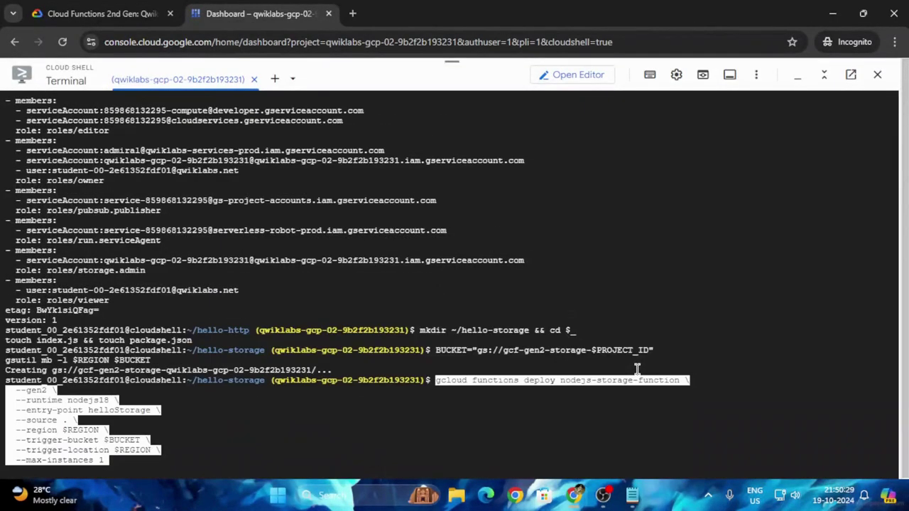
{"action": "key", "text": "Return"}
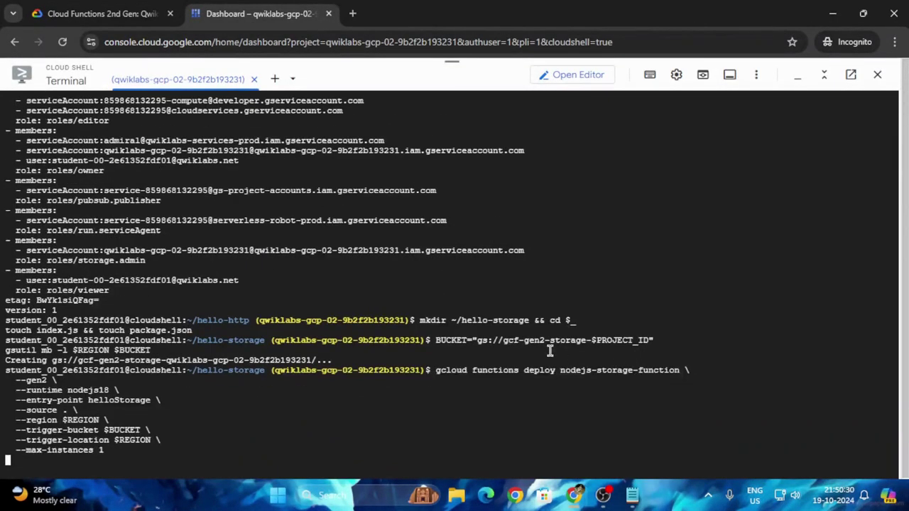
- Review the lab's Task 3 deploy and test instructions and look at the nodejs-storage-function deployment in Cloud Shell
{"action": "left_click", "coordinate": [114, 5]}
{"action": "scroll", "coordinate": [404, 363], "scroll_direction": "down", "scroll_amount": 4}
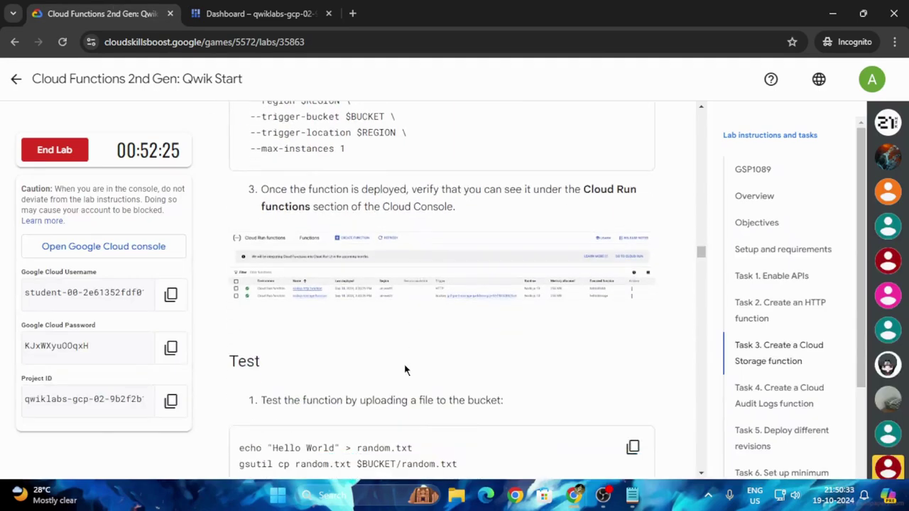
{"action": "scroll", "coordinate": [404, 364], "scroll_direction": "up", "scroll_amount": 3}
{"action": "scroll", "coordinate": [405, 365], "scroll_direction": "up", "scroll_amount": 2}
{"action": "scroll", "coordinate": [406, 366], "scroll_direction": "down", "scroll_amount": 5}
{"action": "left_click", "coordinate": [259, 14]}
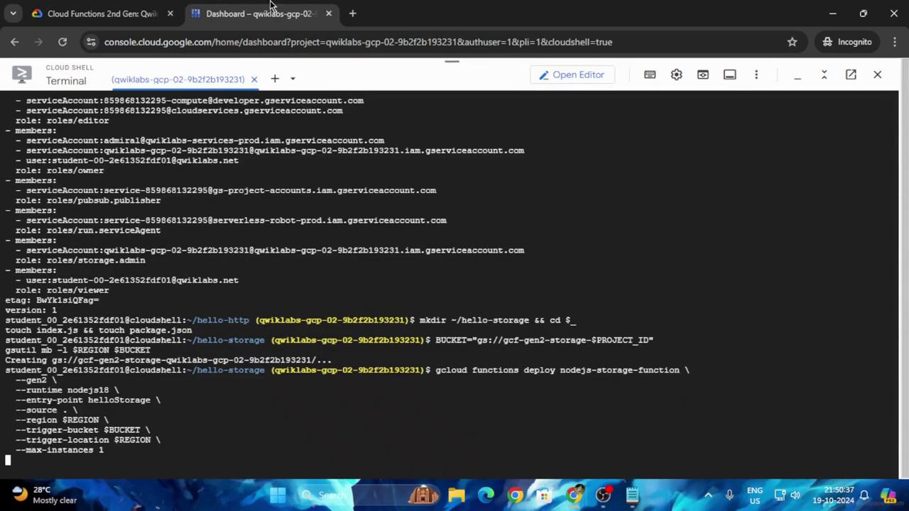
- Copy the lab's commands for creating random.txt and uploading it to the bucket, and read through the Task 3 Test section
{"action": "left_click", "coordinate": [103, 14]}
{"action": "left_click", "coordinate": [631, 315]}
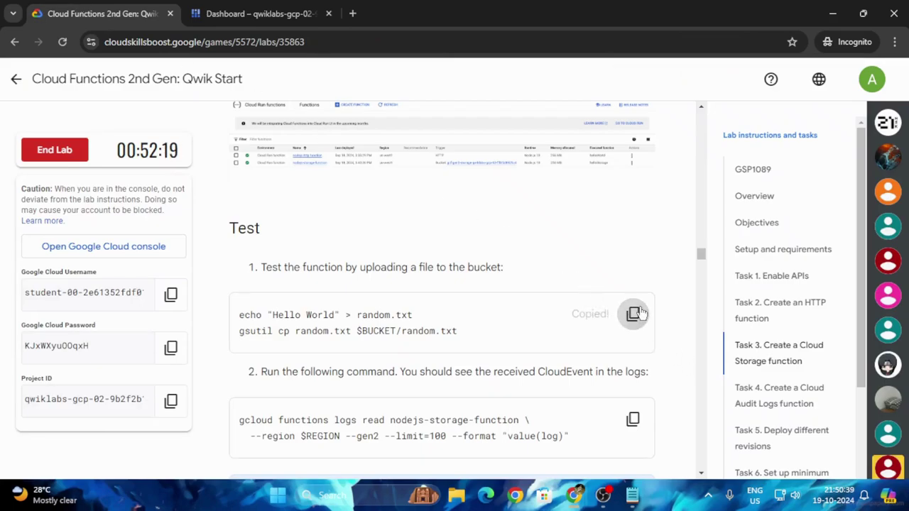
{"action": "scroll", "coordinate": [608, 369], "scroll_direction": "down", "scroll_amount": 2}
{"action": "scroll", "coordinate": [607, 365], "scroll_direction": "down", "scroll_amount": 13}
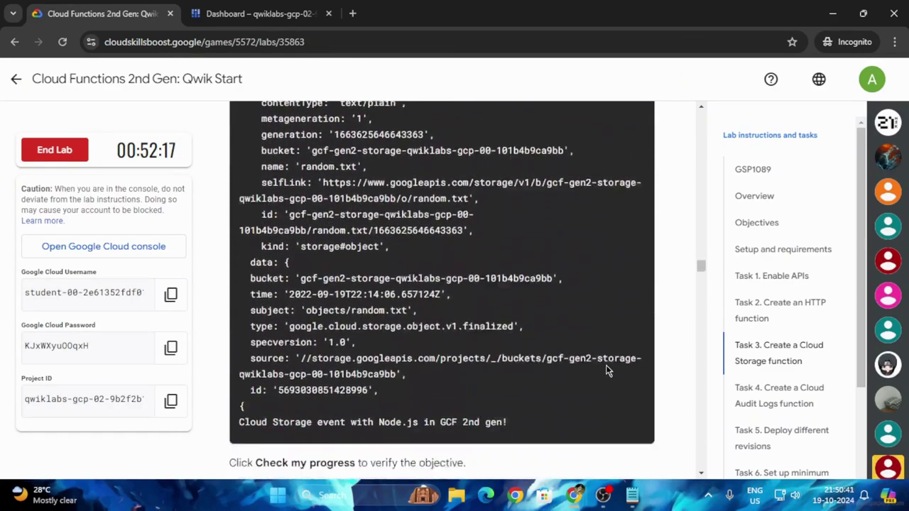
{"action": "scroll", "coordinate": [579, 387], "scroll_direction": "up", "scroll_amount": 8}
{"action": "scroll", "coordinate": [521, 326], "scroll_direction": "up", "scroll_amount": 5}
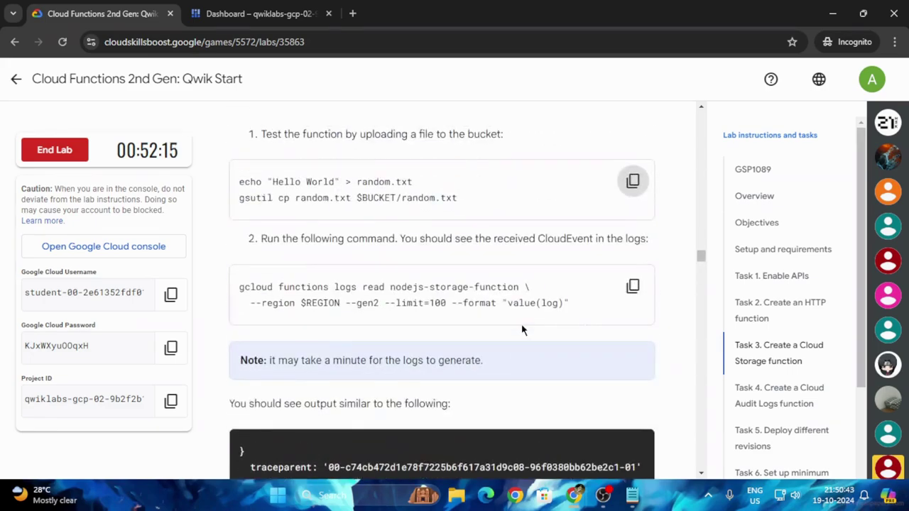
{"action": "scroll", "coordinate": [518, 328], "scroll_direction": "up", "scroll_amount": 4}
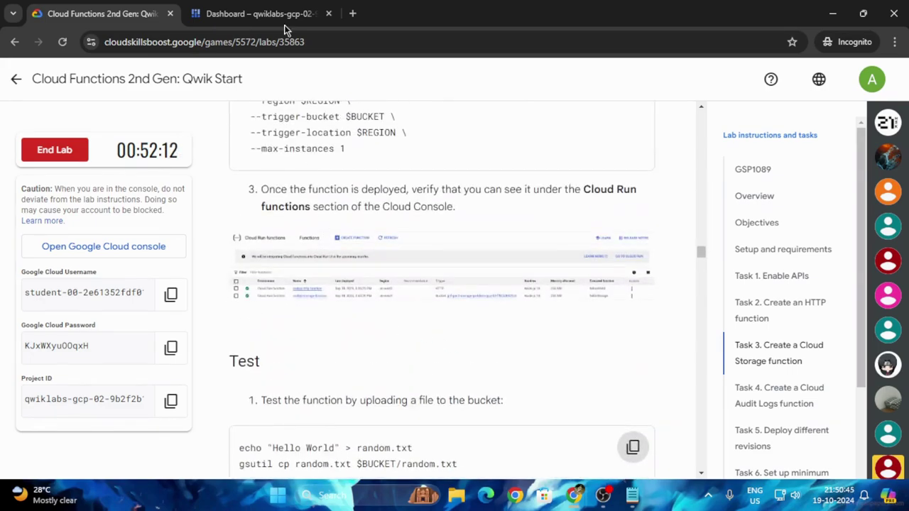
- Run the lab's commands in Cloud Shell to create random.txt containing "Hello World" and upload it to $BUCKET/random.txt
{"action": "left_click", "coordinate": [259, 13]}
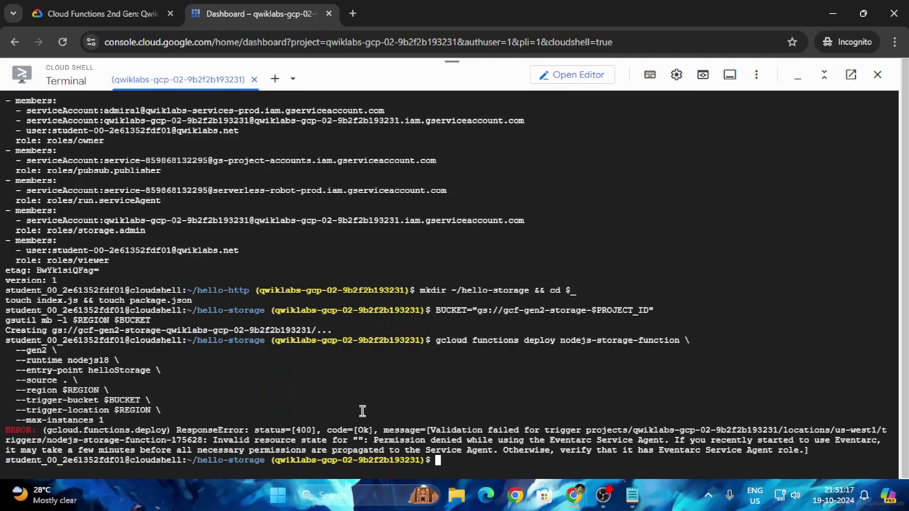
{"action": "left_click", "coordinate": [107, 13]}
{"action": "scroll", "coordinate": [576, 294], "scroll_direction": "up", "scroll_amount": 8}
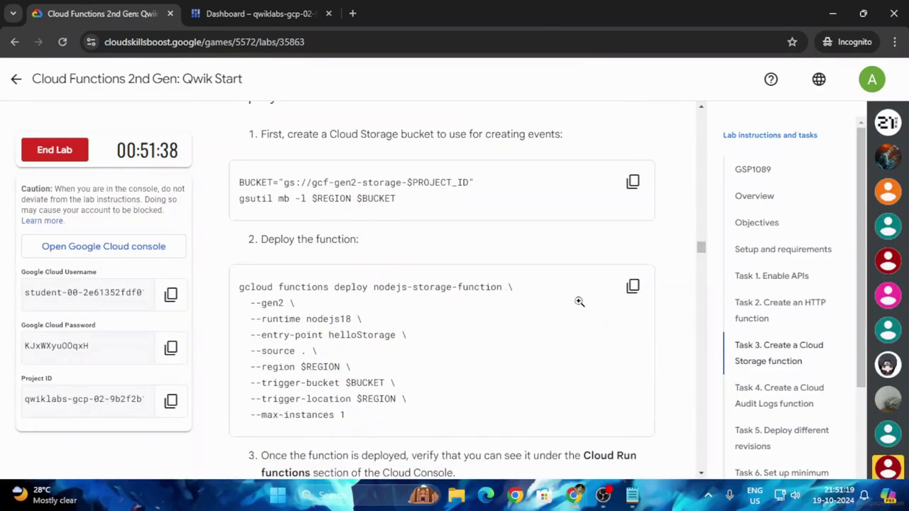
{"action": "scroll", "coordinate": [571, 339], "scroll_direction": "down", "scroll_amount": 4}
{"action": "scroll", "coordinate": [604, 306], "scroll_direction": "down", "scroll_amount": 2}
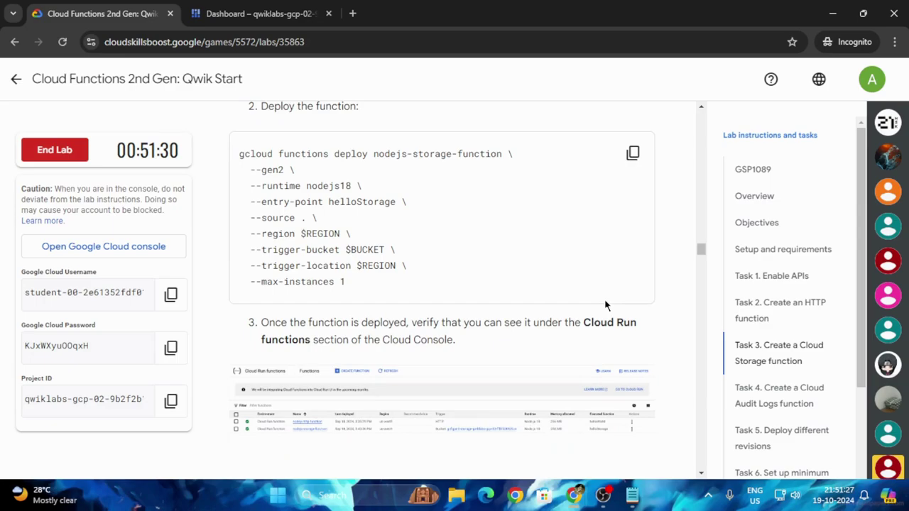
{"action": "scroll", "coordinate": [604, 305], "scroll_direction": "down", "scroll_amount": 2}
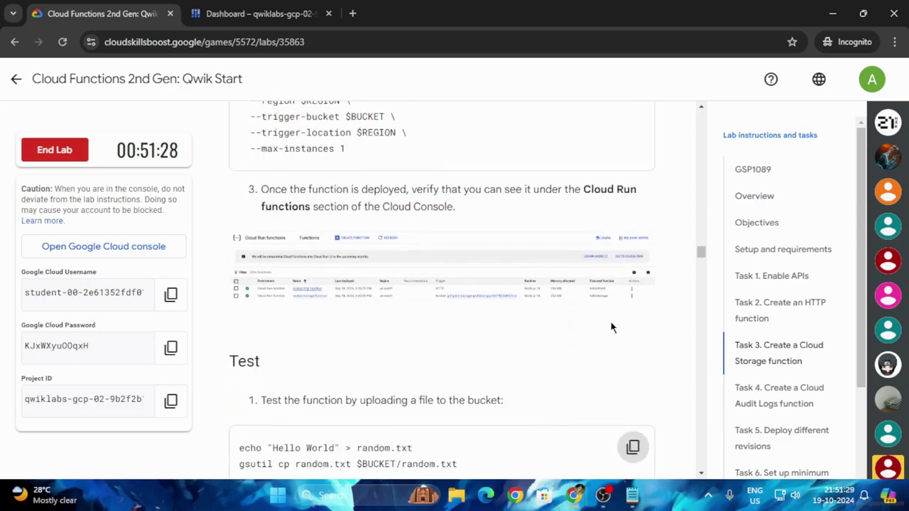
{"action": "scroll", "coordinate": [631, 357], "scroll_direction": "down", "scroll_amount": 2}
{"action": "left_click", "coordinate": [284, 6]}
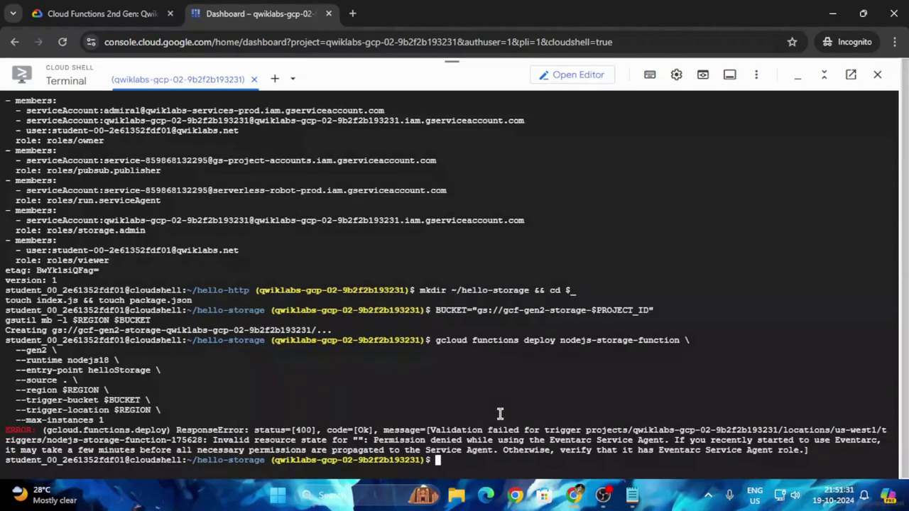
{"action": "key", "text": "ctrl+v"}
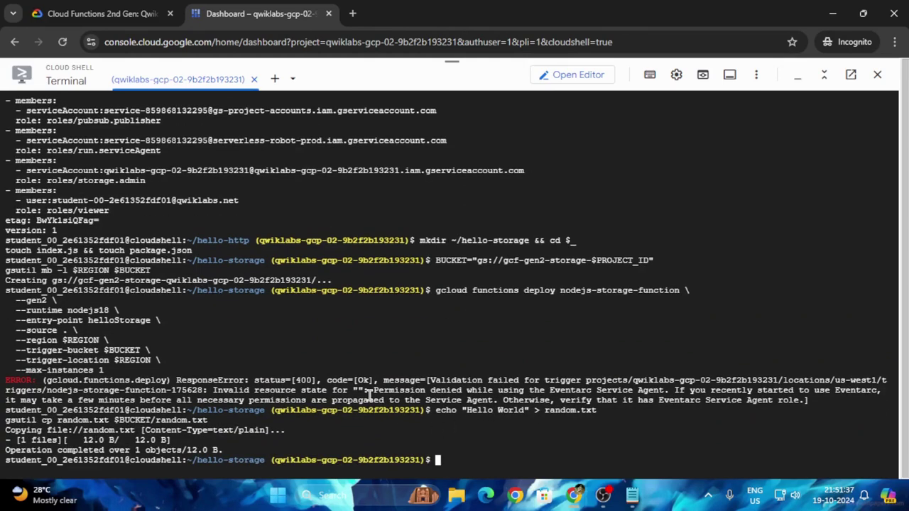
- Check the lab progress for the Create a Cloud Storage Function objective
{"action": "left_click", "coordinate": [103, 14]}
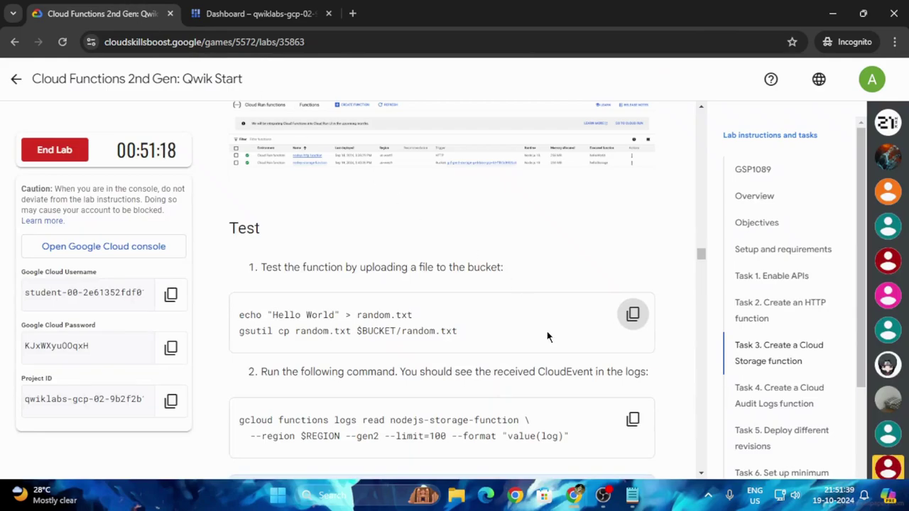
{"action": "scroll", "coordinate": [581, 381], "scroll_direction": "down", "scroll_amount": 1}
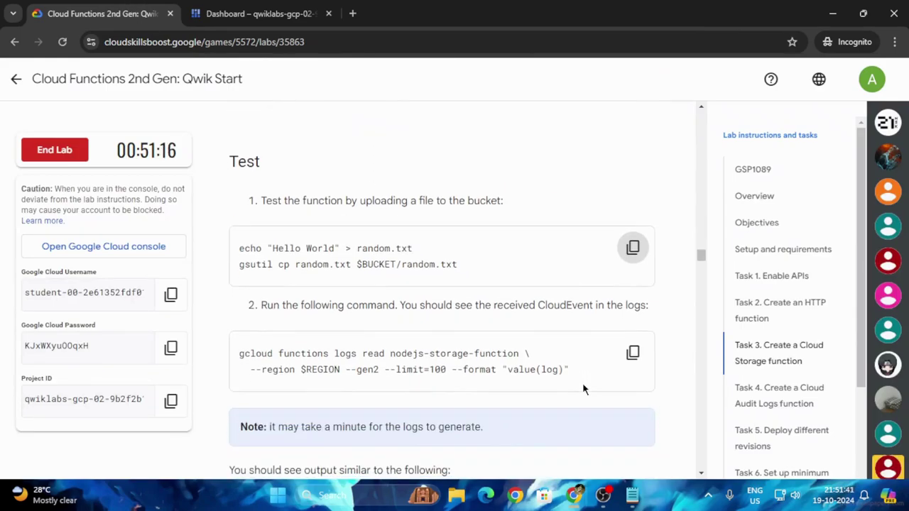
{"action": "scroll", "coordinate": [582, 383], "scroll_direction": "down", "scroll_amount": 3}
{"action": "scroll", "coordinate": [560, 390], "scroll_direction": "down", "scroll_amount": 3}
{"action": "scroll", "coordinate": [560, 387], "scroll_direction": "down", "scroll_amount": 5}
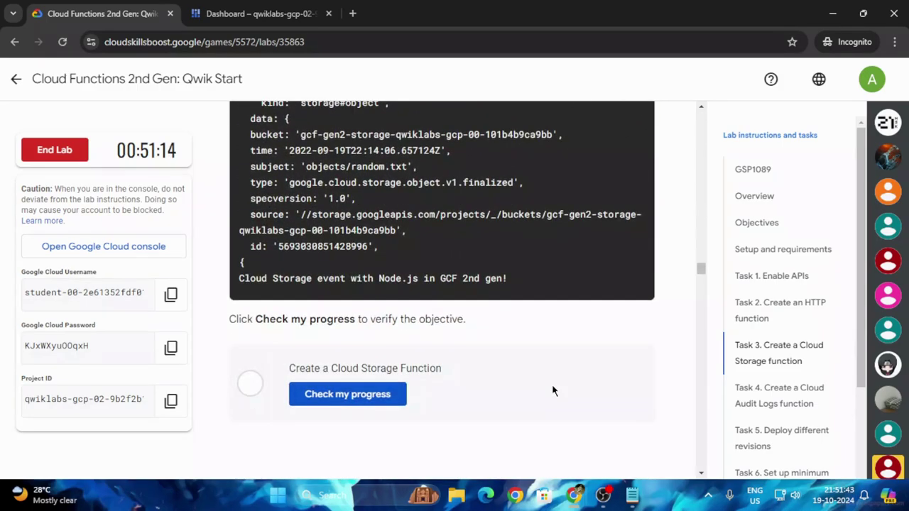
{"action": "left_click", "coordinate": [383, 394]}
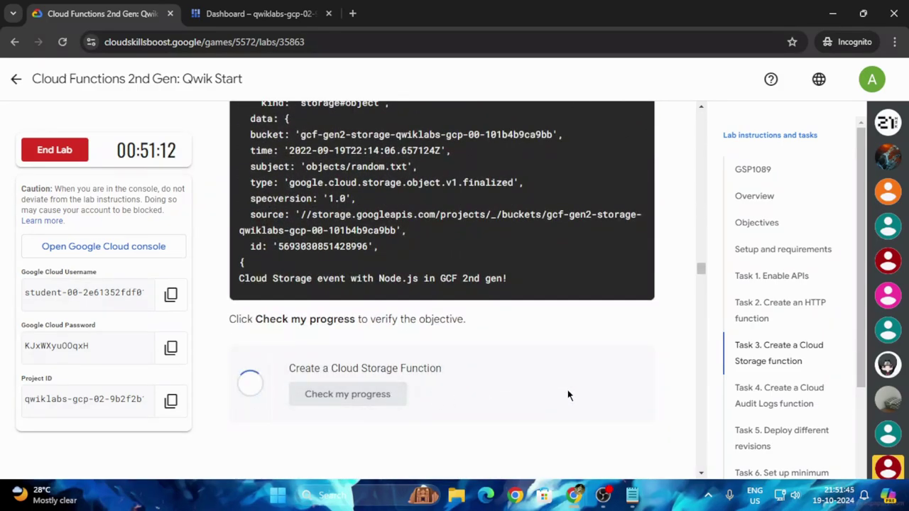
- Try running the lab's gsutil mb commands again in Cloud Shell for the bucket gs://gcf-gen2-storage-$PROJECT_ID in $REGION
{"action": "scroll", "coordinate": [534, 377], "scroll_direction": "up", "scroll_amount": 5}
{"action": "scroll", "coordinate": [534, 378], "scroll_direction": "up", "scroll_amount": 8}
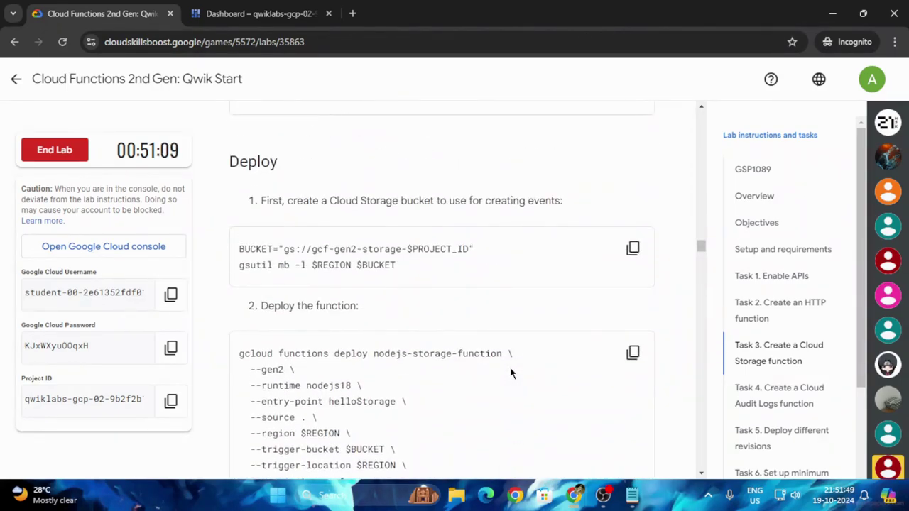
{"action": "left_click", "coordinate": [633, 247]}
{"action": "left_click", "coordinate": [298, 7]}
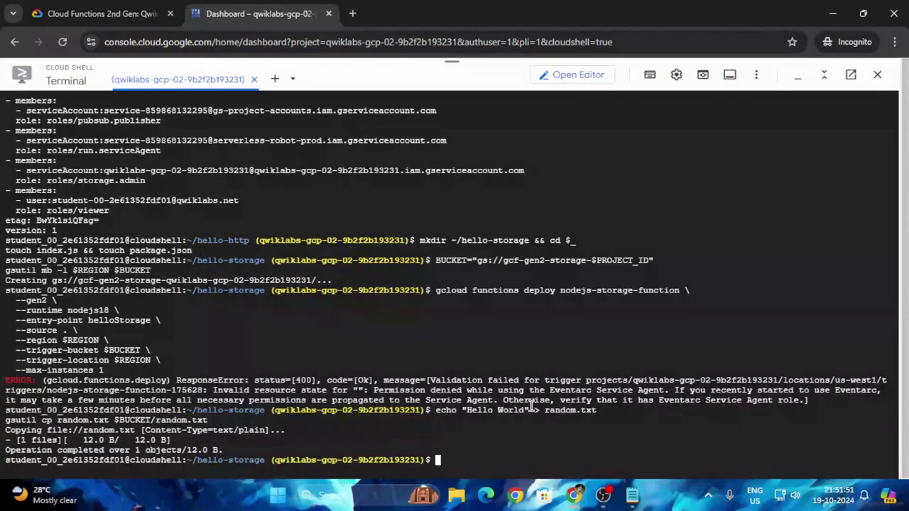
{"action": "key", "text": "ctrl+v"}
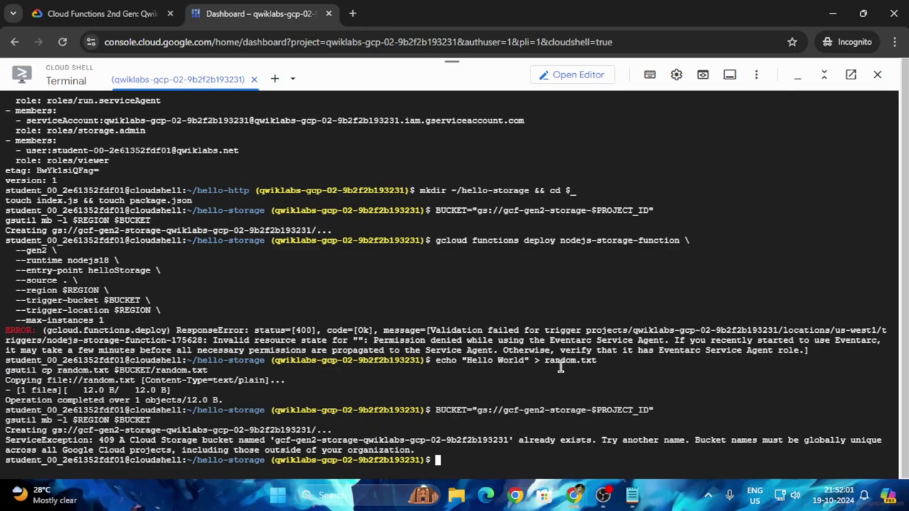
- Copy the lab's nodejs-storage-function deploy command, and search the console for "cloud run" to open the Cloud Run services list
{"action": "left_click", "coordinate": [51, 7]}
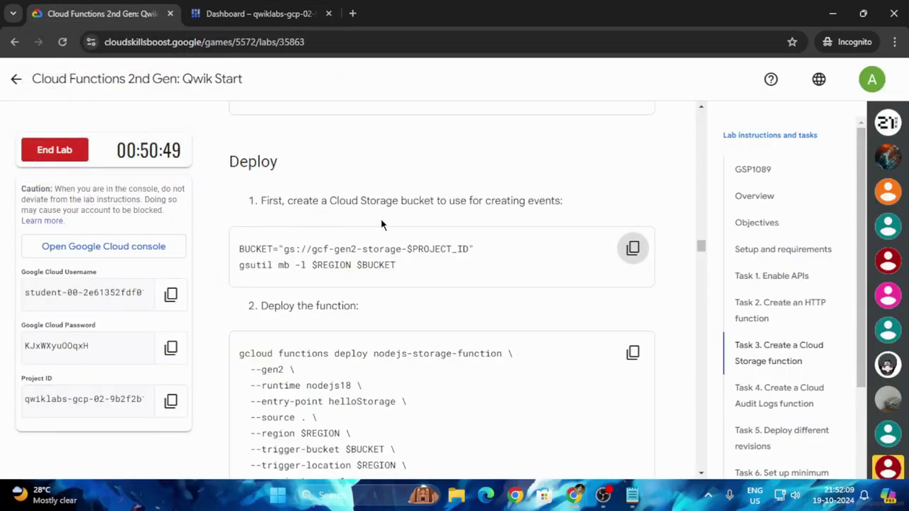
{"action": "scroll", "coordinate": [381, 223], "scroll_direction": "down", "scroll_amount": 2}
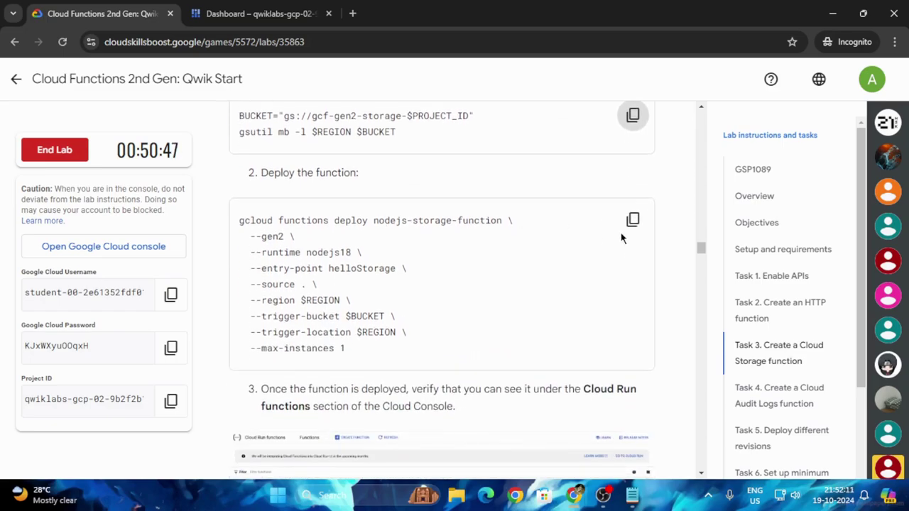
{"action": "left_click", "coordinate": [645, 229]}
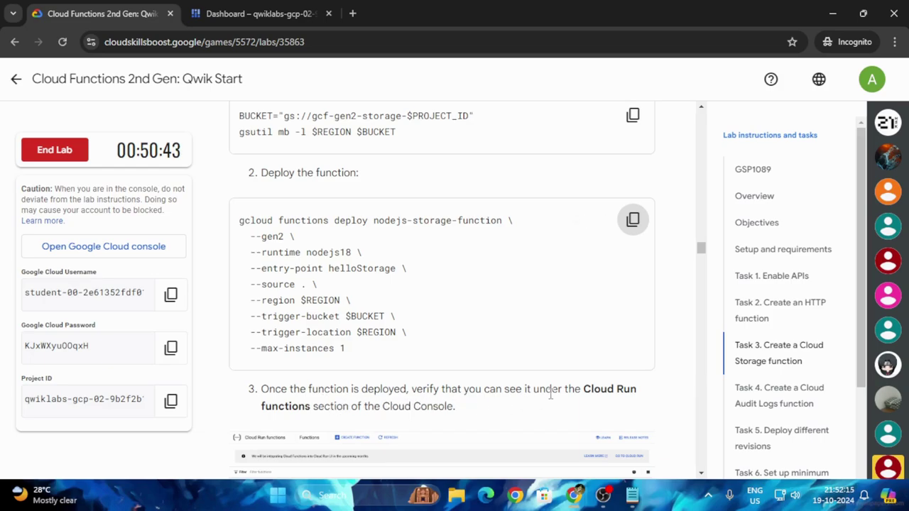
{"action": "left_click", "coordinate": [260, 13]}
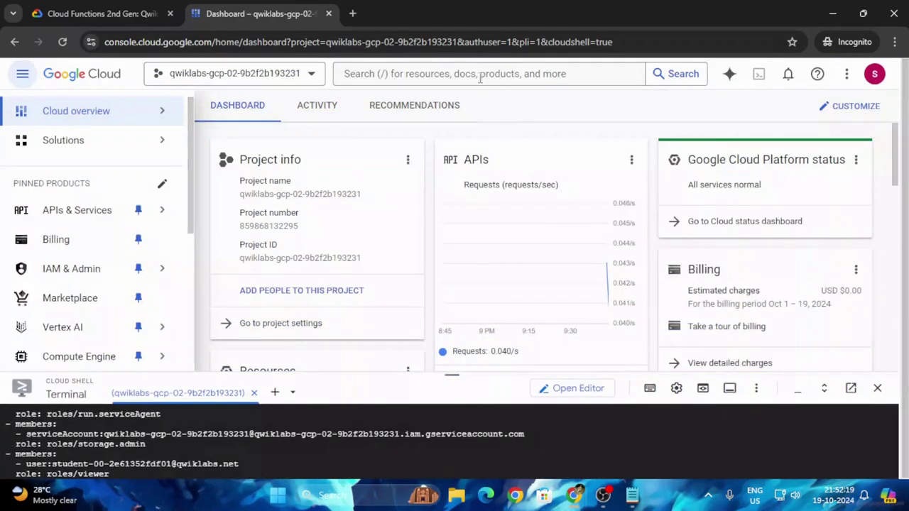
{"action": "left_click", "coordinate": [479, 76]}
{"action": "type", "text": "c"}
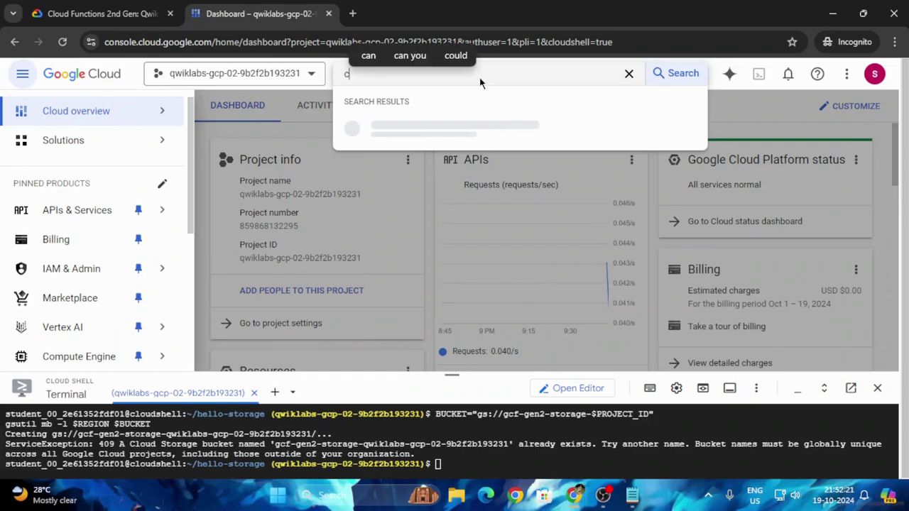
{"action": "type", "text": "loud run"}
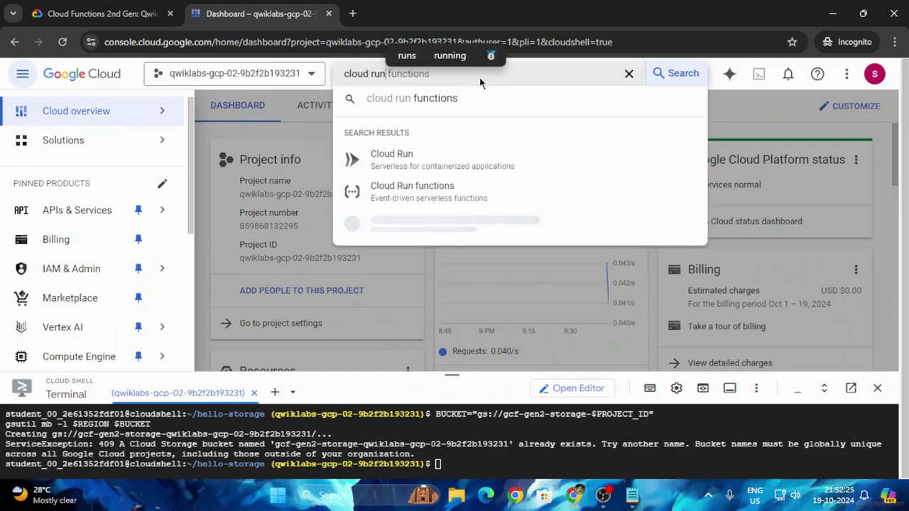
{"action": "left_click", "coordinate": [392, 157]}
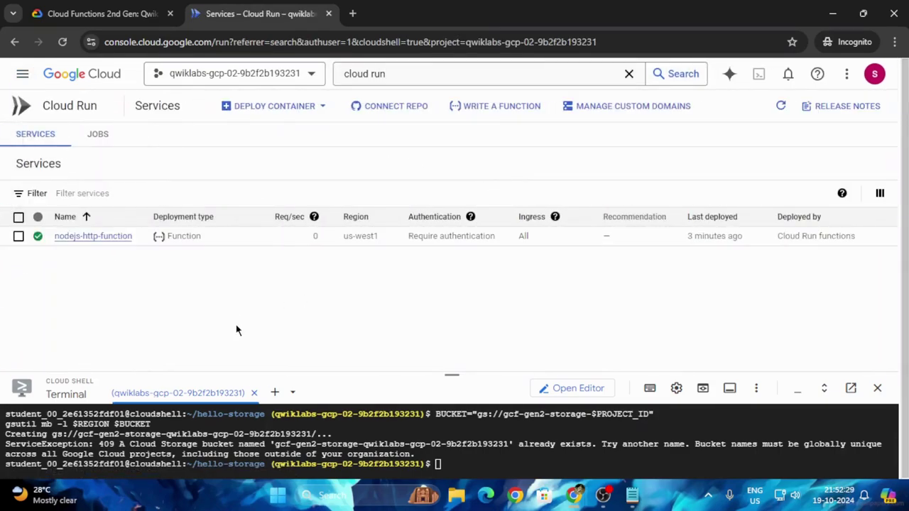
- Redeploy nodejs-storage-function from Cloud Shell with the lab's gcloud command, using nodejs18, entry point helloStorage, the $BUCKET trigger and max-instances 1
{"action": "left_click", "coordinate": [108, 18]}
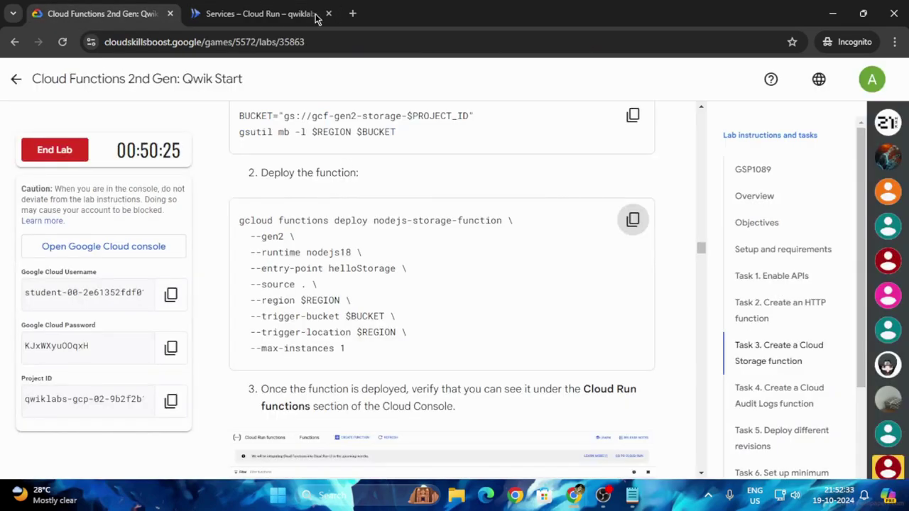
{"action": "left_click", "coordinate": [283, 7]}
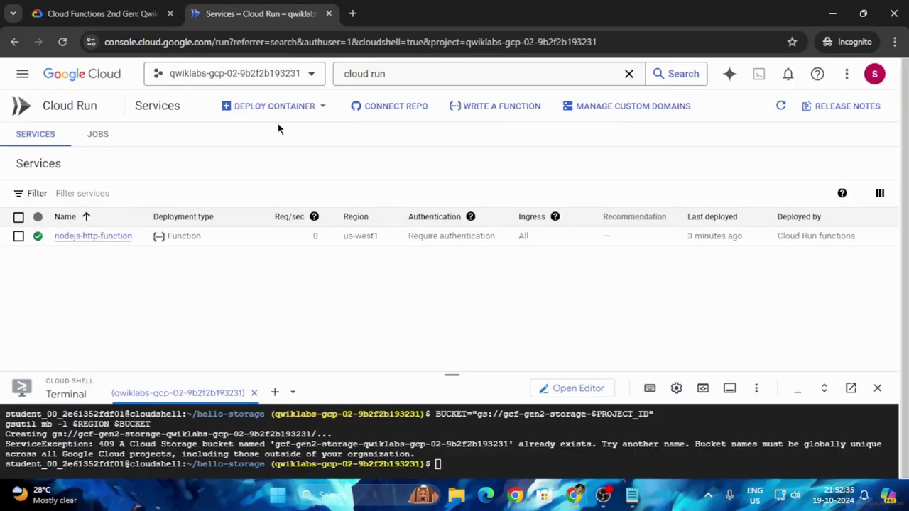
{"action": "key", "text": "ctrl+shift+Tab"}
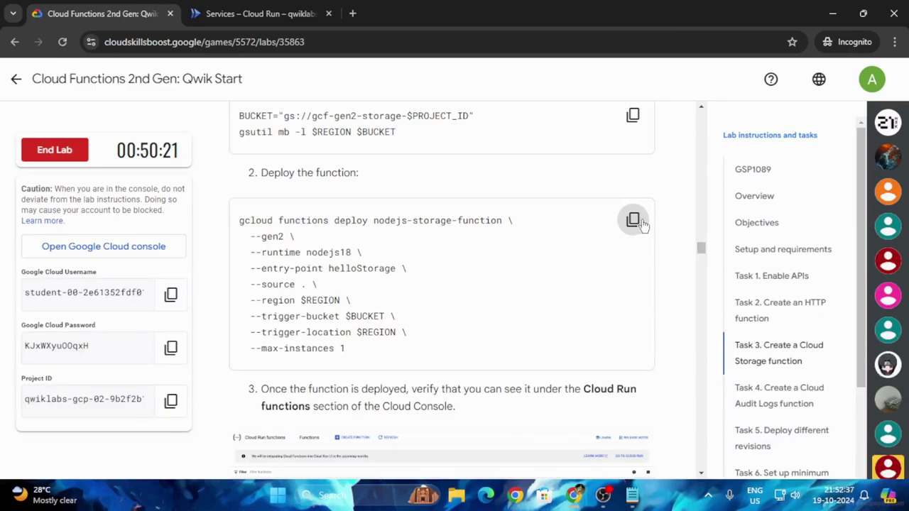
{"action": "scroll", "coordinate": [572, 284], "scroll_direction": "down", "scroll_amount": 3}
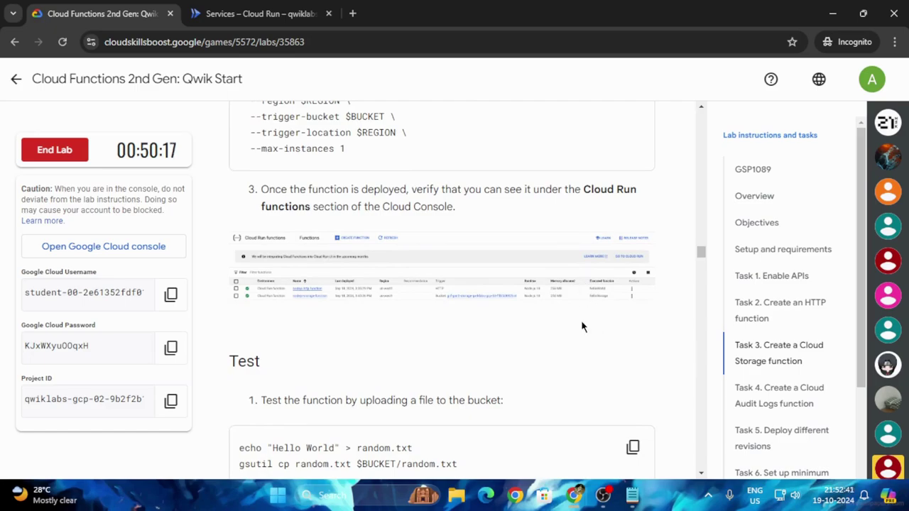
{"action": "scroll", "coordinate": [590, 324], "scroll_direction": "up", "scroll_amount": 2}
{"action": "left_click", "coordinate": [633, 153]}
{"action": "left_click", "coordinate": [307, 5]}
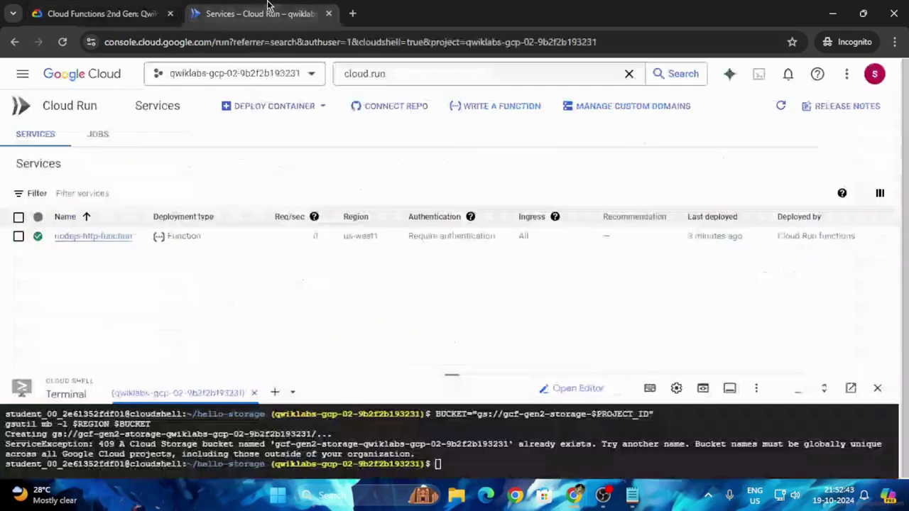
{"action": "left_click_drag", "start_coordinate": [452, 374], "coordinate": [422, 188]}
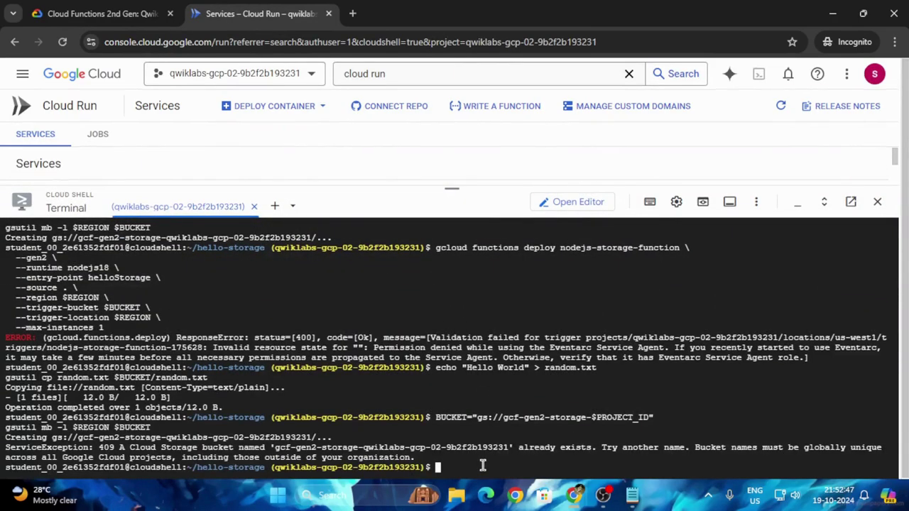
{"action": "key", "text": "ctrl+v"}
{"action": "key", "text": "Return"}
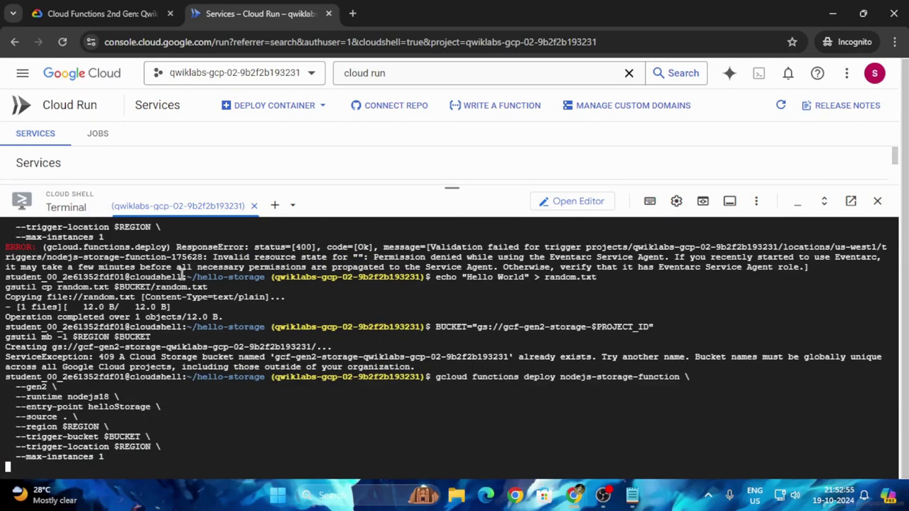
- Test the redeployed storage function by writing "Hello World" to random.txt and copying the file to $BUCKET/random.txt with gsutil
{"action": "left_click", "coordinate": [99, 14]}
{"action": "scroll", "coordinate": [434, 333], "scroll_direction": "down", "scroll_amount": 6}
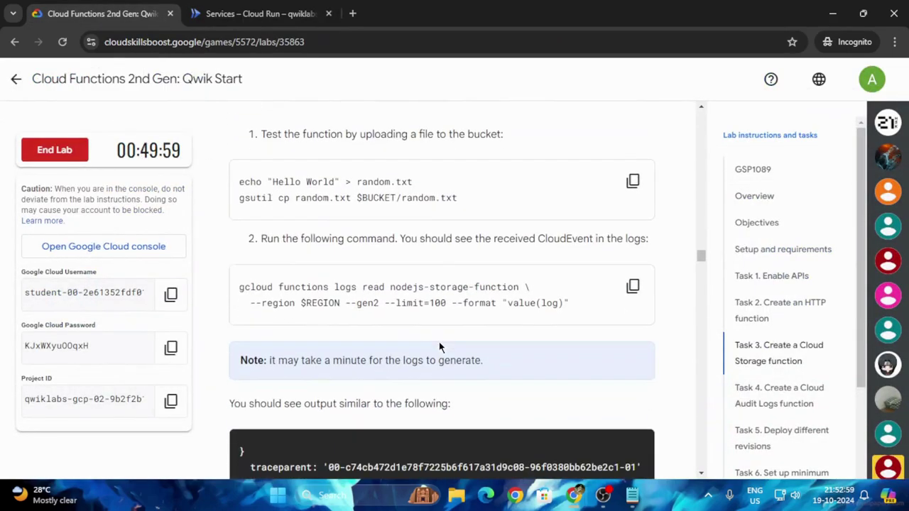
{"action": "left_click", "coordinate": [633, 181]}
{"action": "left_click", "coordinate": [296, 8]}
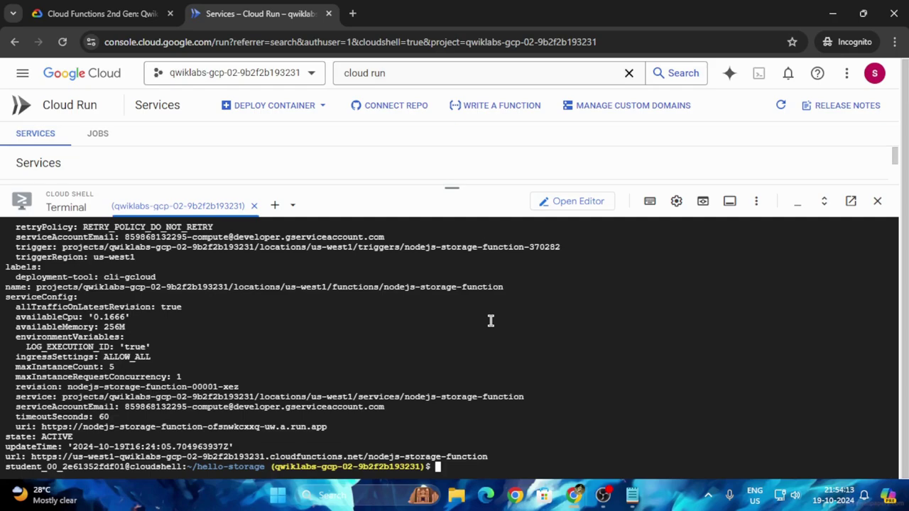
{"action": "key", "text": "ctrl+v"}
{"action": "key", "text": "Return"}
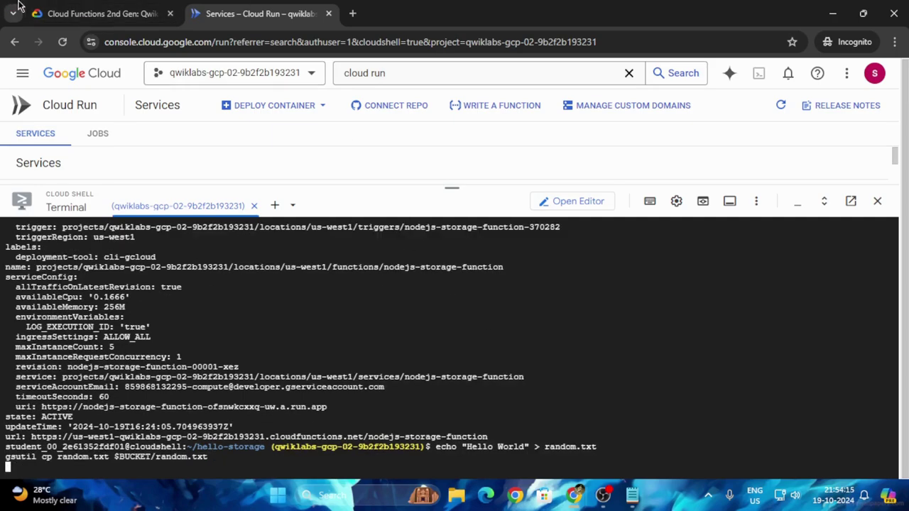
- Read the nodejs-storage-function logs in Cloud Shell with the lab's gcloud command, using $REGION, gen2, limit 100 and format "value(log)"
{"action": "left_click", "coordinate": [103, 13]}
{"action": "left_click", "coordinate": [644, 288]}
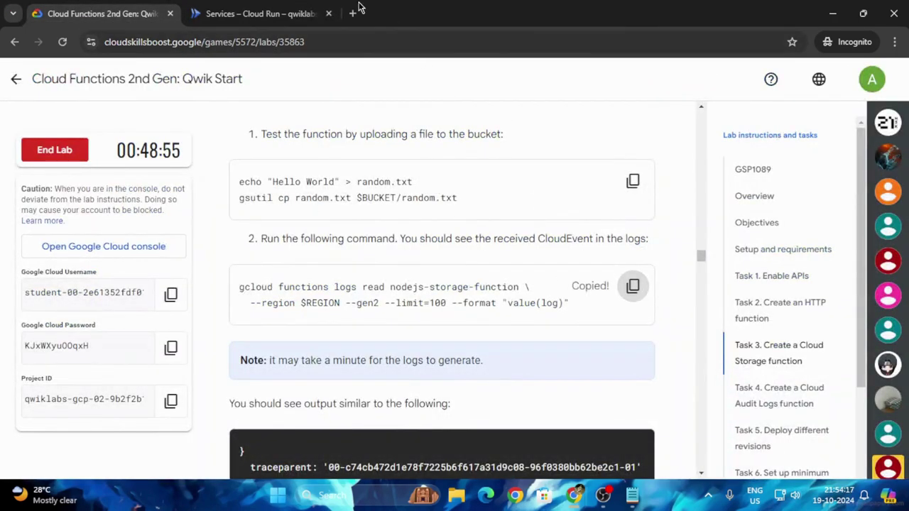
{"action": "left_click", "coordinate": [253, 14]}
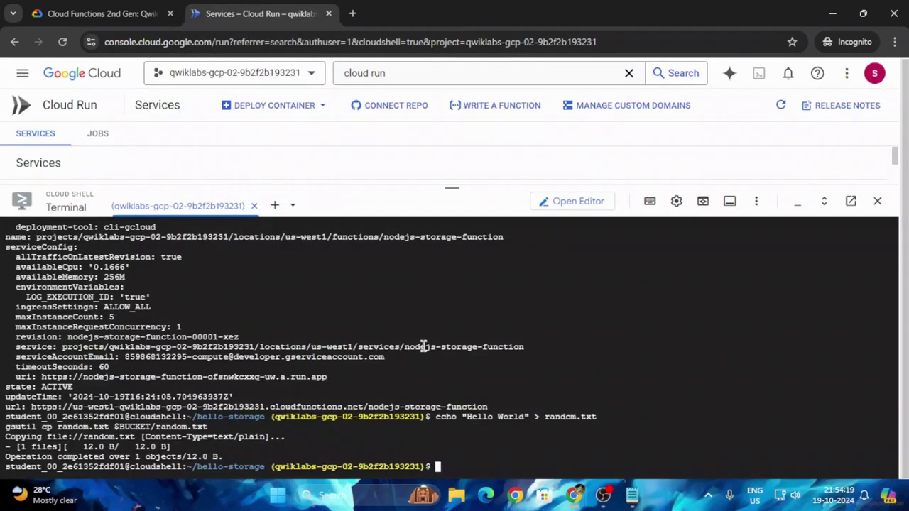
{"action": "key", "text": "ctrl+v"}
{"action": "key", "text": "Return"}
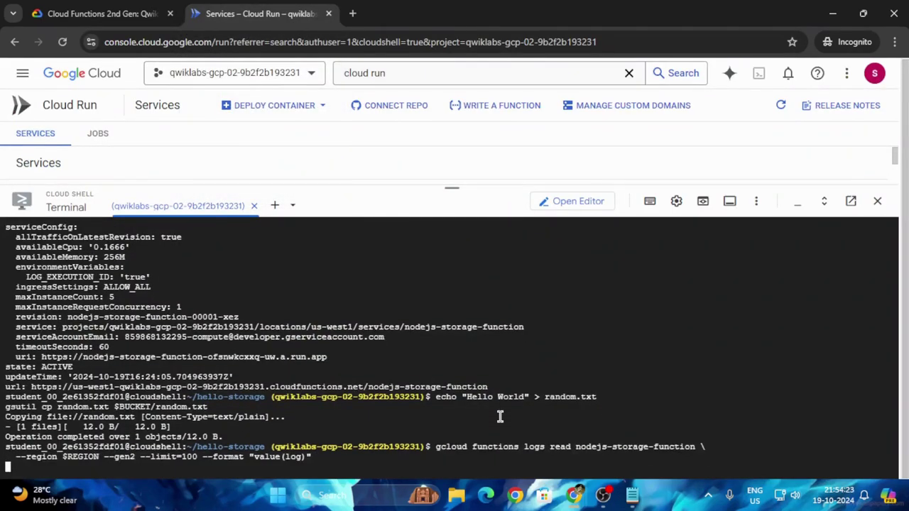
- Go back to the lab instructions and run the progress check for "Create a Cloud Storage Function"
{"action": "left_click", "coordinate": [106, 14]}
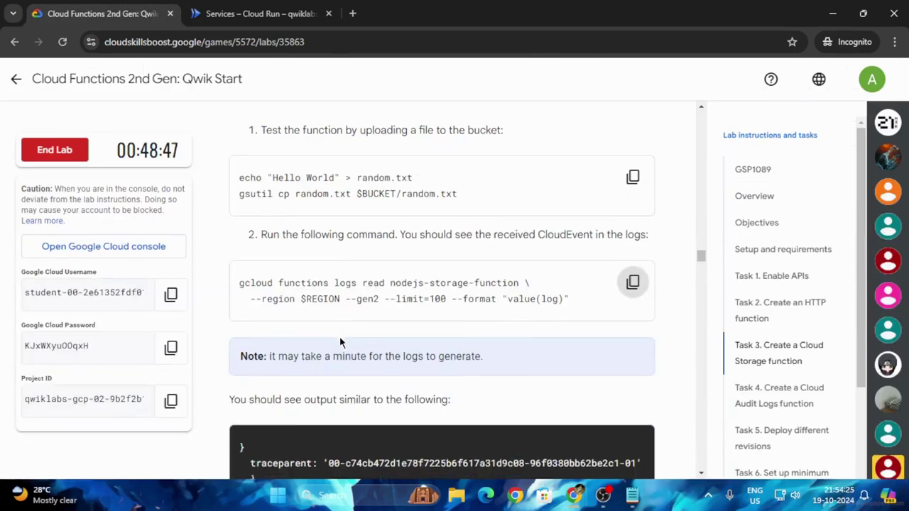
{"action": "scroll", "coordinate": [458, 342], "scroll_direction": "down", "scroll_amount": 10}
{"action": "scroll", "coordinate": [458, 342], "scroll_direction": "down", "scroll_amount": 6}
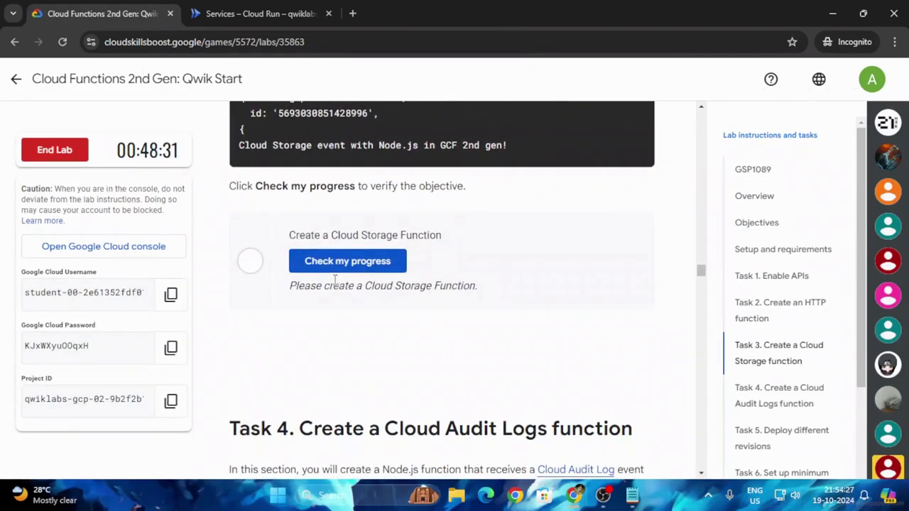
{"action": "left_click", "coordinate": [335, 264]}
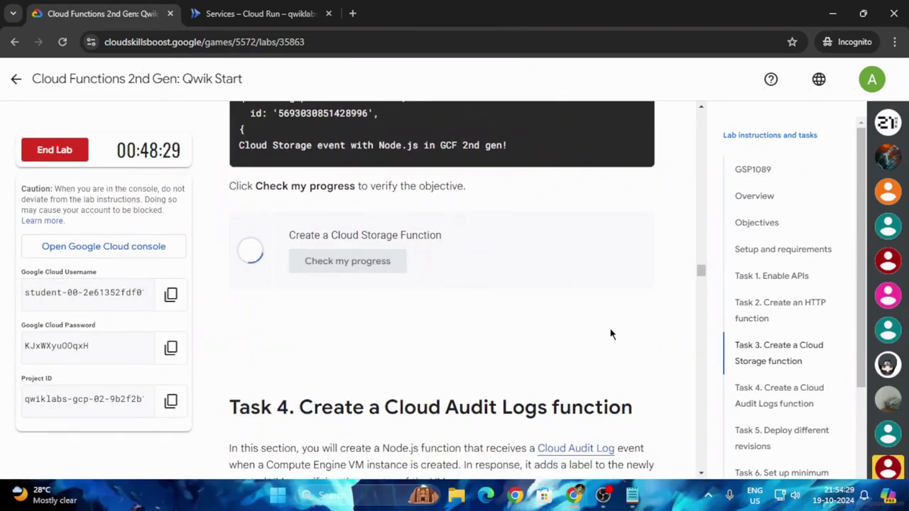
- Read the Task 4 setup instructions, shrink the Cloud Shell pane in the console, and open the IAM & Admin Audit Logs page
{"action": "scroll", "coordinate": [610, 334], "scroll_direction": "down", "scroll_amount": 6}
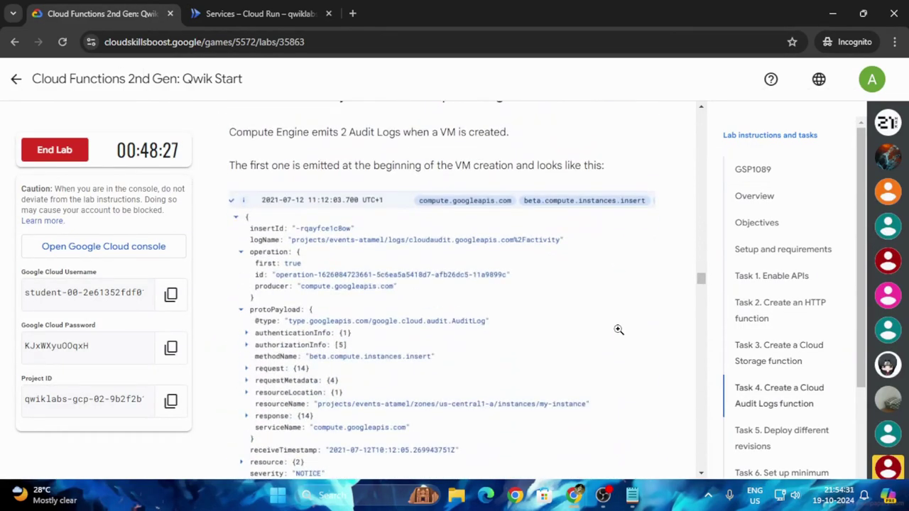
{"action": "scroll", "coordinate": [617, 330], "scroll_direction": "down", "scroll_amount": 1}
{"action": "scroll", "coordinate": [618, 328], "scroll_direction": "down", "scroll_amount": 12}
{"action": "scroll", "coordinate": [618, 324], "scroll_direction": "up", "scroll_amount": 4}
{"action": "scroll", "coordinate": [618, 323], "scroll_direction": "down", "scroll_amount": 7}
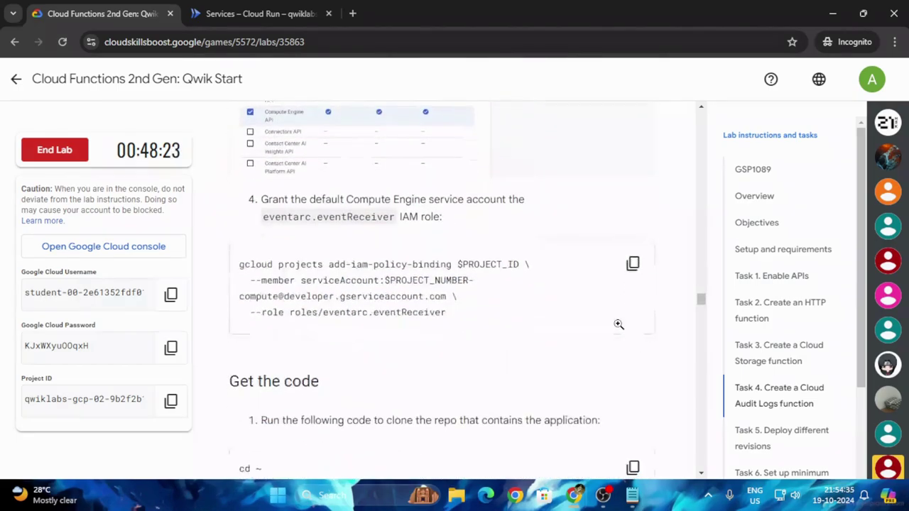
{"action": "scroll", "coordinate": [618, 324], "scroll_direction": "up", "scroll_amount": 7}
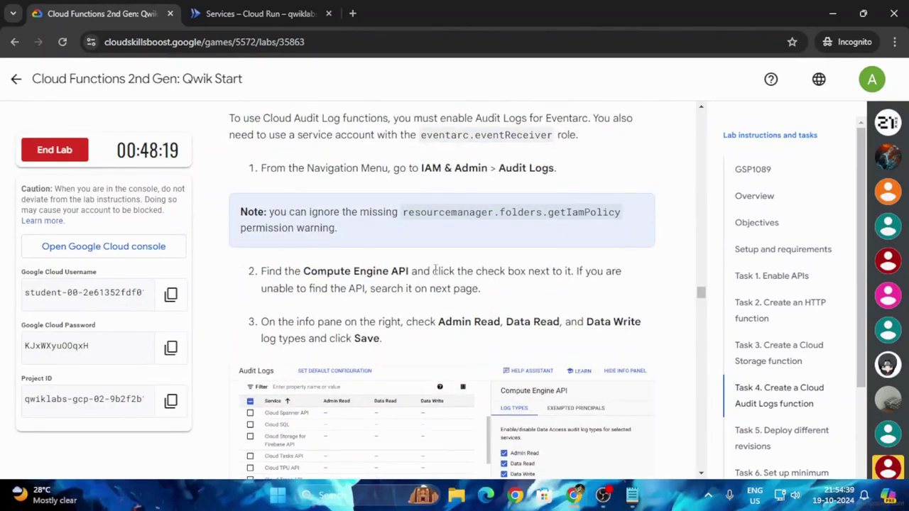
{"action": "left_click", "coordinate": [286, 13]}
{"action": "left_click_drag", "start_coordinate": [454, 190], "coordinate": [523, 471]}
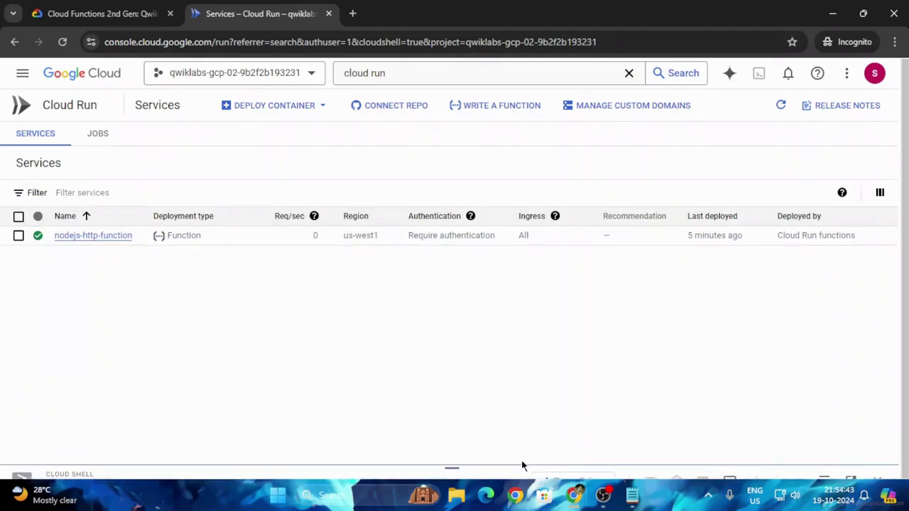
{"action": "left_click", "coordinate": [37, 76]}
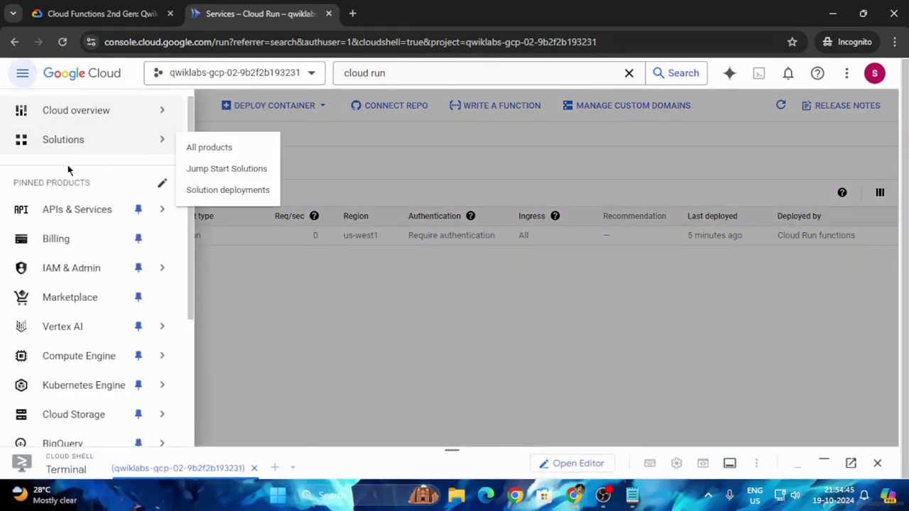
{"action": "mouse_move", "coordinate": [146, 268]}
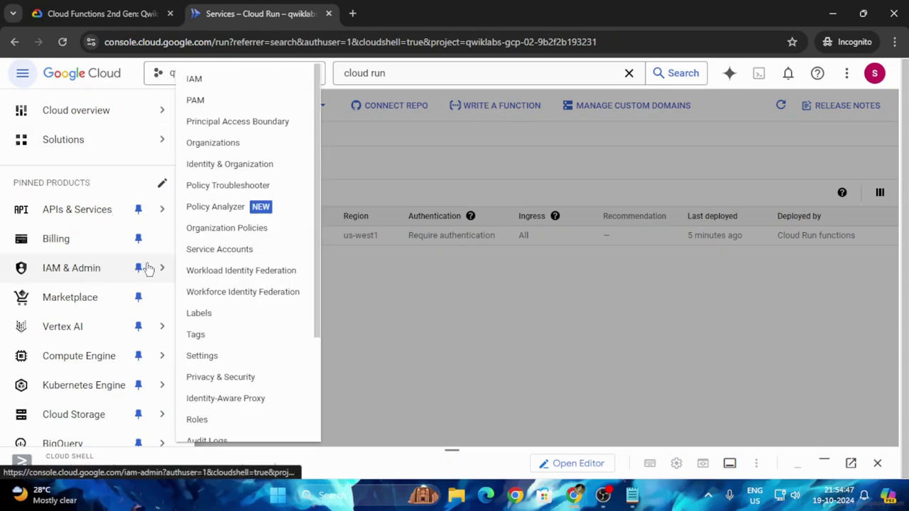
{"action": "scroll", "coordinate": [227, 327], "scroll_direction": "down", "scroll_amount": 2}
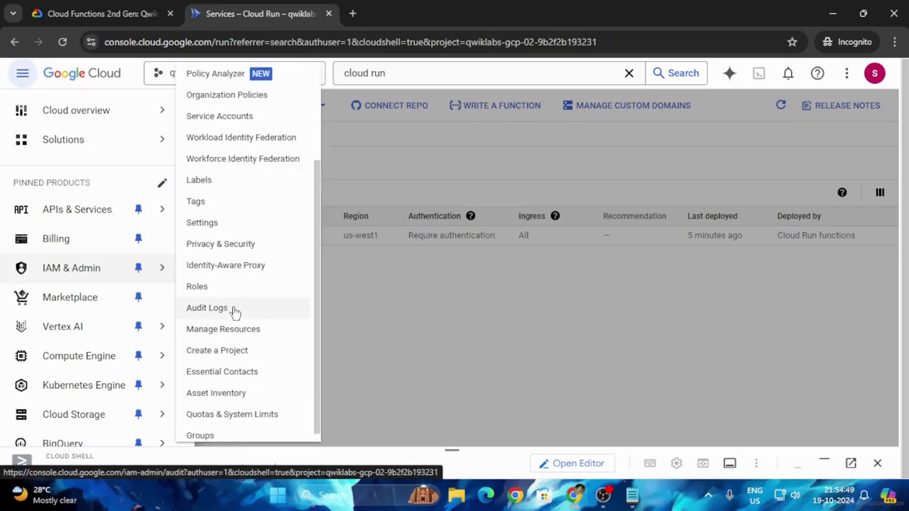
{"action": "left_click", "coordinate": [207, 308]}
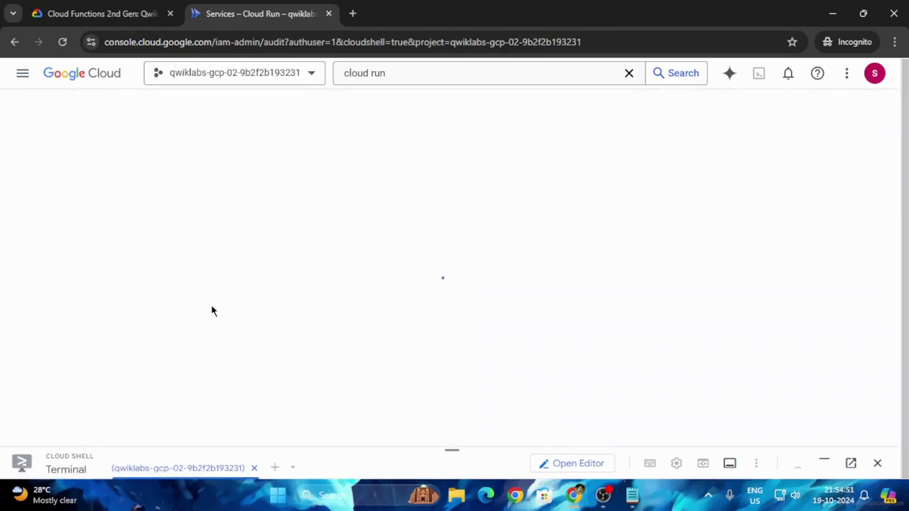
- Close the tutorial pane, filter the Data Access audit logs configuration by "Compute Engine API", and select that service
{"action": "left_click", "coordinate": [110, 12]}
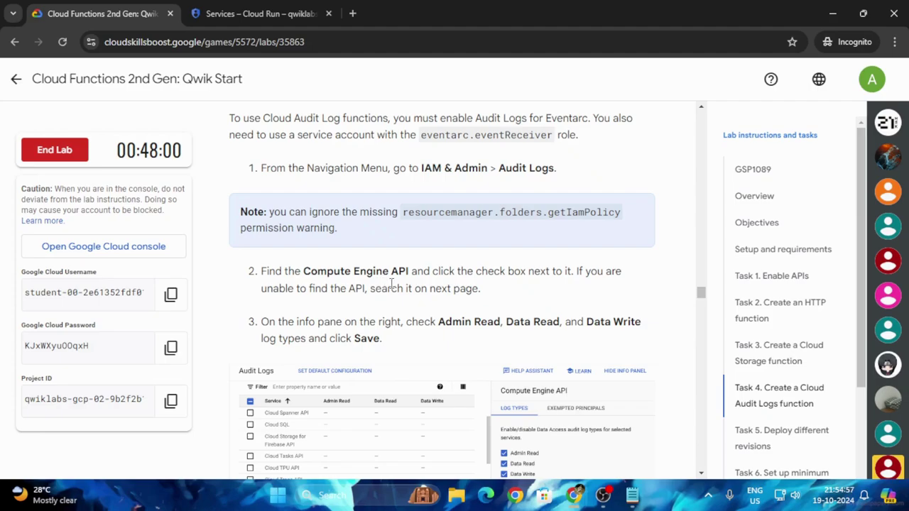
{"action": "key", "text": "ctrl+Tab"}
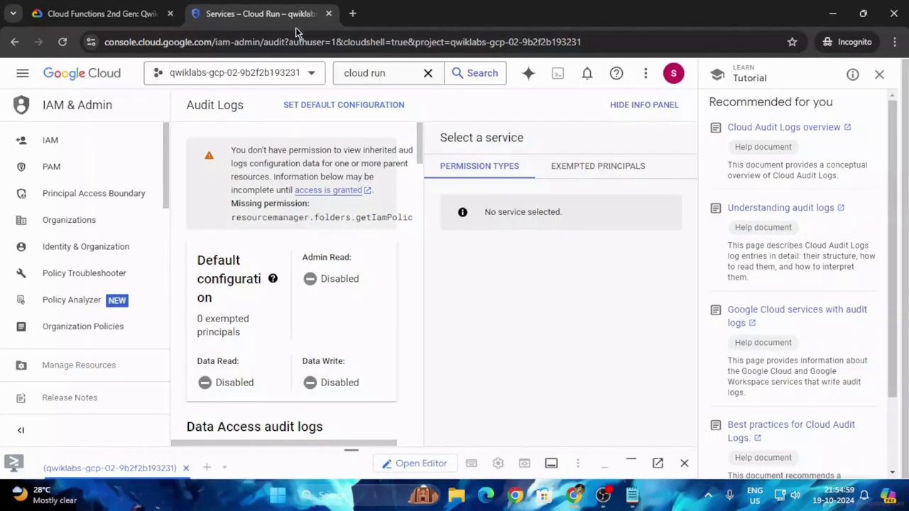
{"action": "left_click", "coordinate": [879, 74]}
{"action": "scroll", "coordinate": [325, 276], "scroll_direction": "down", "scroll_amount": 3}
{"action": "scroll", "coordinate": [325, 277], "scroll_direction": "down", "scroll_amount": 10}
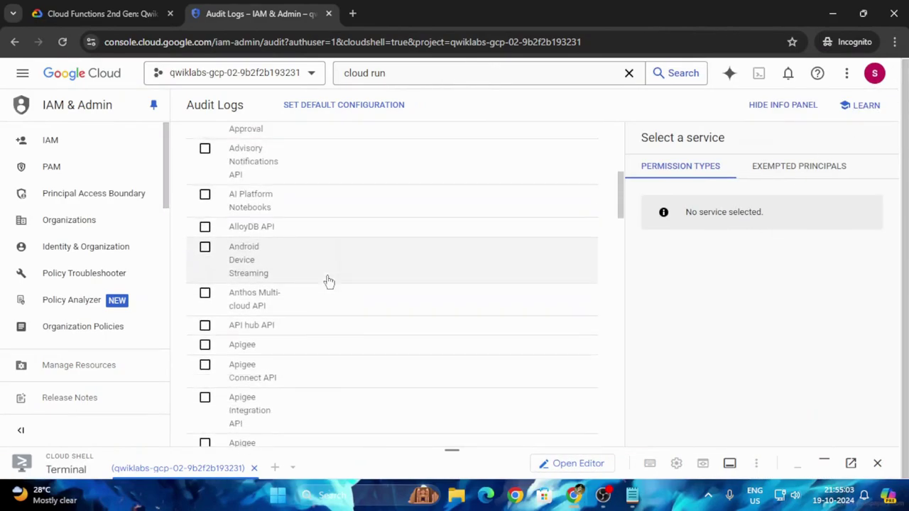
{"action": "left_click", "coordinate": [114, 13]}
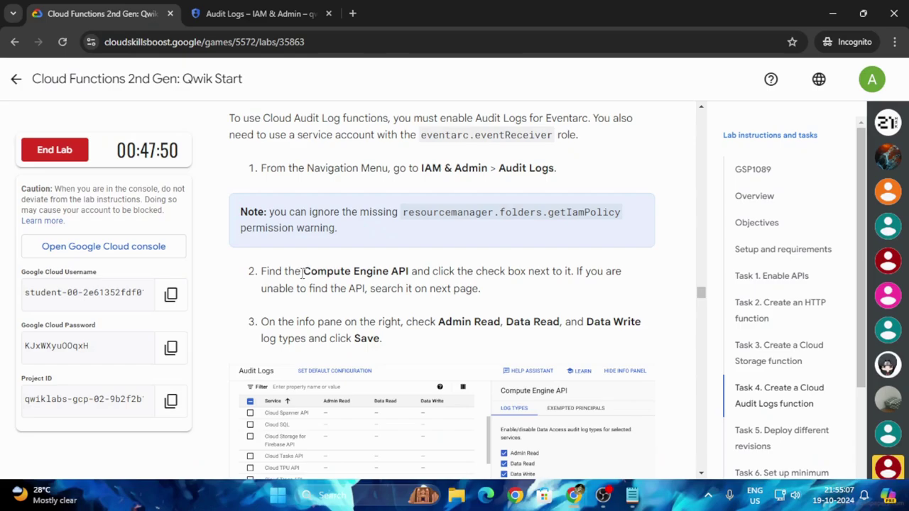
{"action": "left_click_drag", "start_coordinate": [305, 272], "coordinate": [411, 267]}
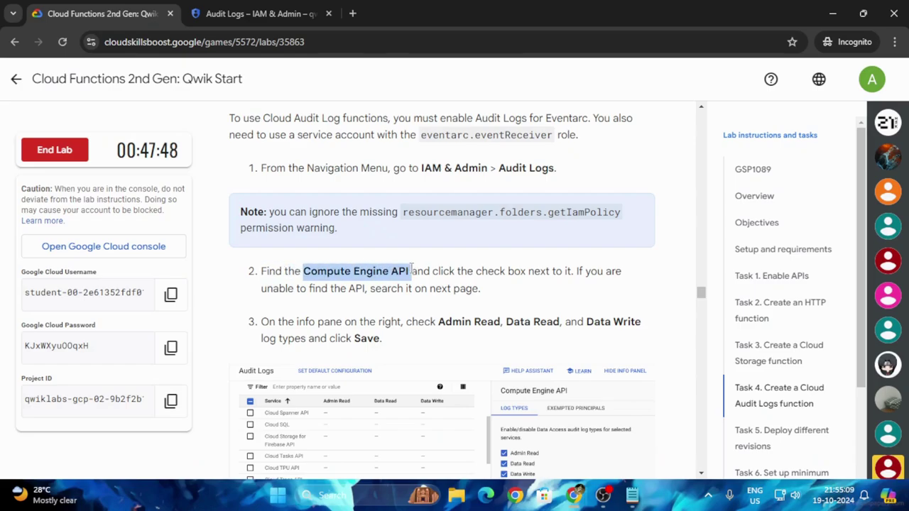
{"action": "key", "text": "ctrl+Tab"}
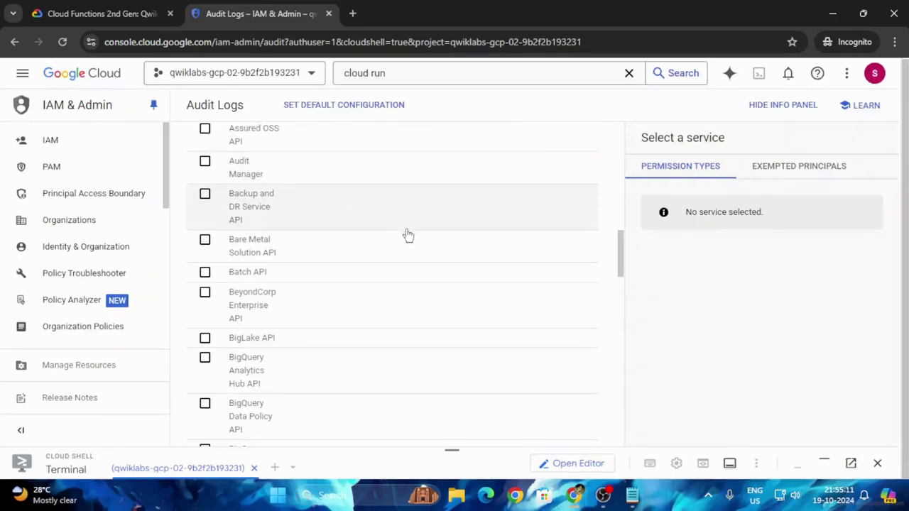
{"action": "scroll", "coordinate": [361, 173], "scroll_direction": "up", "scroll_amount": 10}
{"action": "scroll", "coordinate": [365, 264], "scroll_direction": "down", "scroll_amount": 2}
{"action": "left_click", "coordinate": [294, 273]}
{"action": "key", "text": "ctrl+v"}
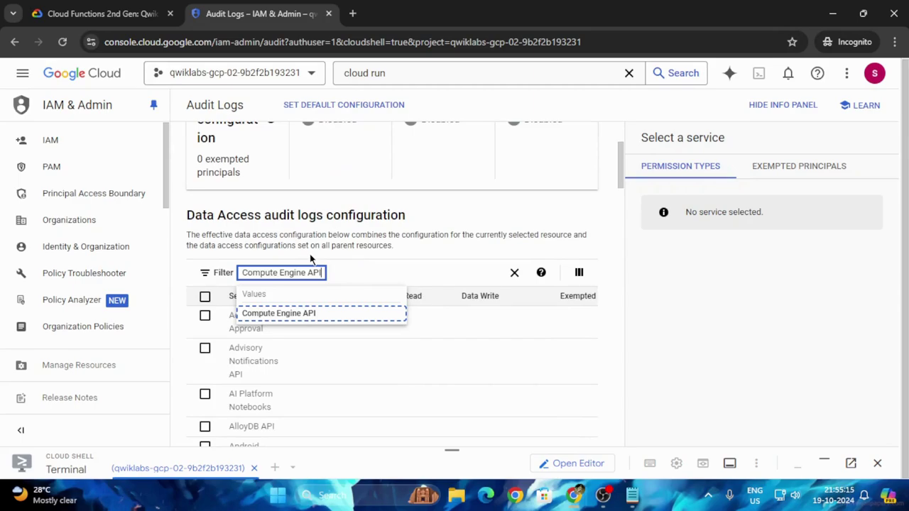
{"action": "key", "text": "Return"}
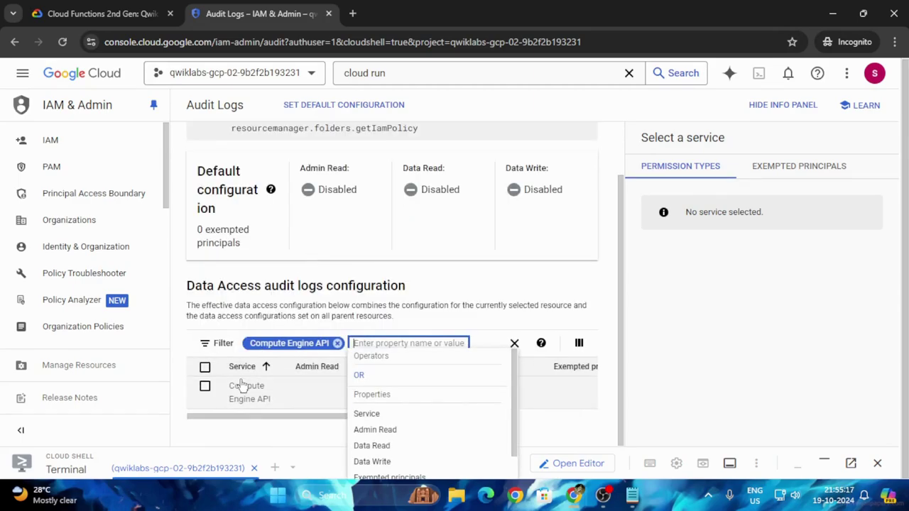
{"action": "left_click", "coordinate": [204, 395]}
- Enable the Admin Read, Data Read and Data Write log types for Compute Engine API and save the configuration
{"action": "left_click", "coordinate": [102, 13]}
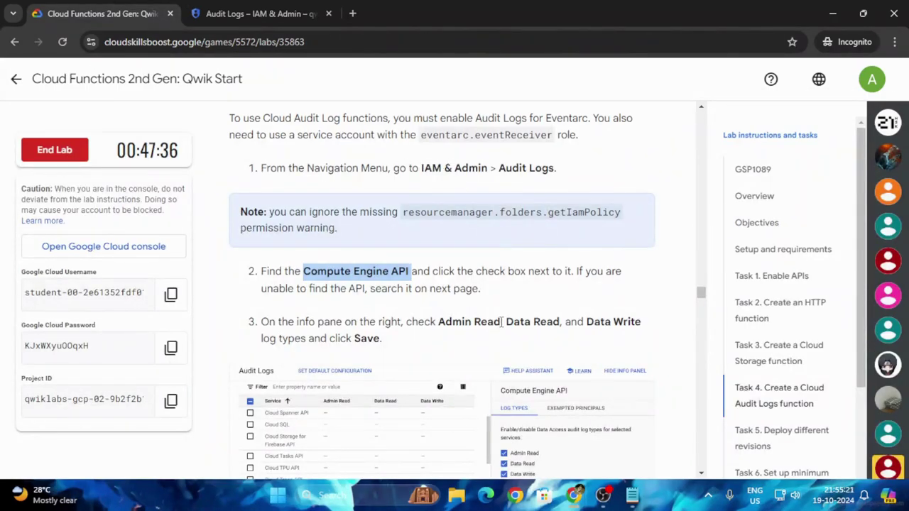
{"action": "left_click", "coordinate": [256, 13]}
{"action": "left_click", "coordinate": [646, 254]}
{"action": "left_click", "coordinate": [646, 291]}
{"action": "left_click", "coordinate": [659, 358]}
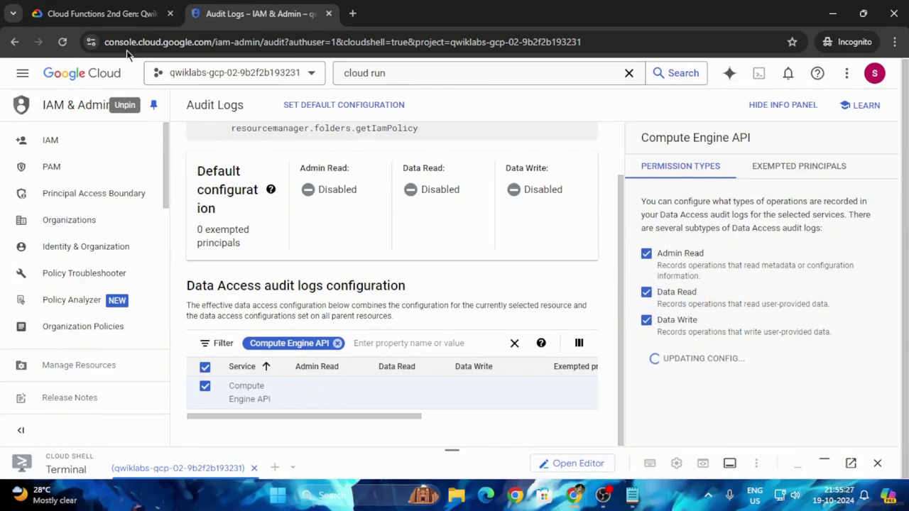
- Grant the default Compute Engine service account the roles/eventarc.eventReceiver role from Cloud Shell with the lab's gcloud projects add-iam-policy-binding command
{"action": "left_click", "coordinate": [102, 12]}
{"action": "scroll", "coordinate": [413, 320], "scroll_direction": "down", "scroll_amount": 4}
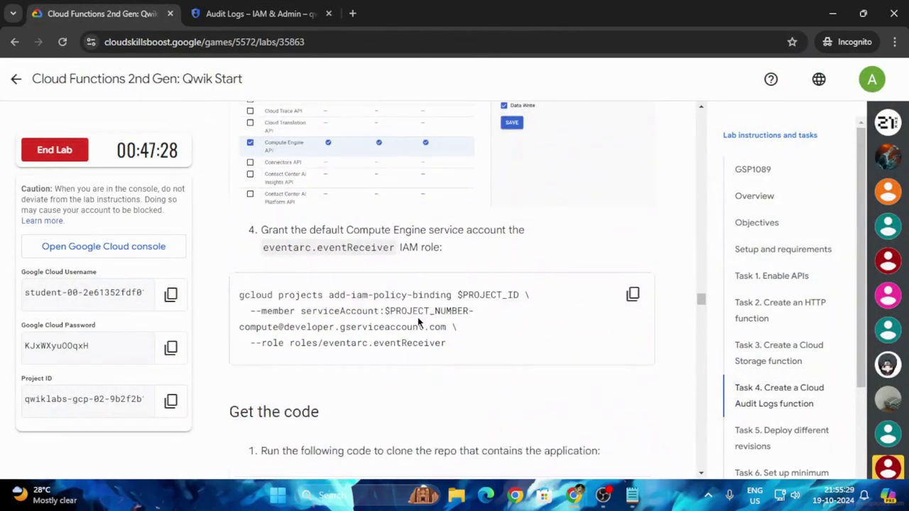
{"action": "left_click", "coordinate": [633, 197]}
{"action": "left_click", "coordinate": [259, 13]}
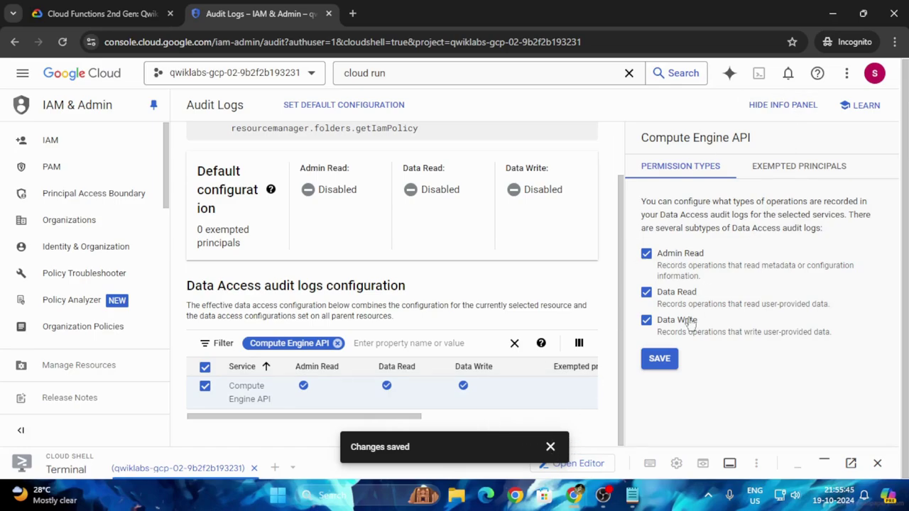
{"action": "left_click", "coordinate": [549, 445]}
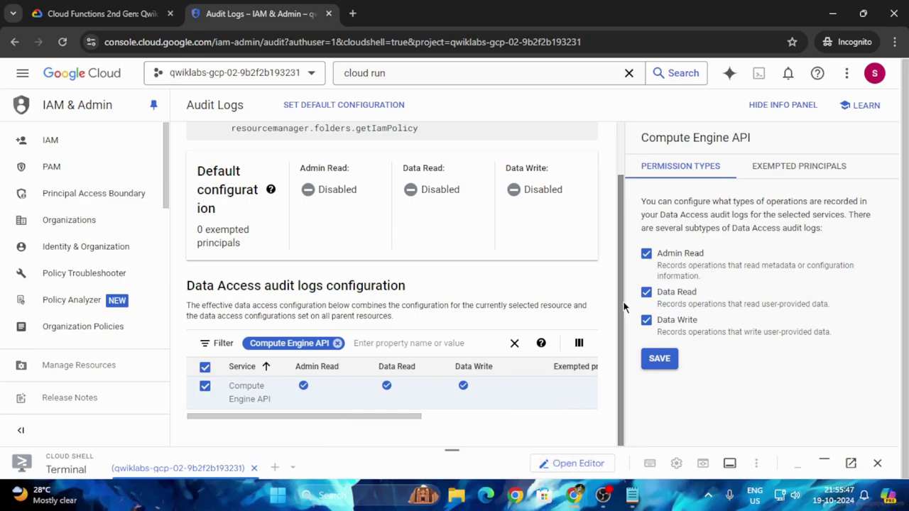
{"action": "left_click_drag", "start_coordinate": [452, 450], "coordinate": [452, 217]}
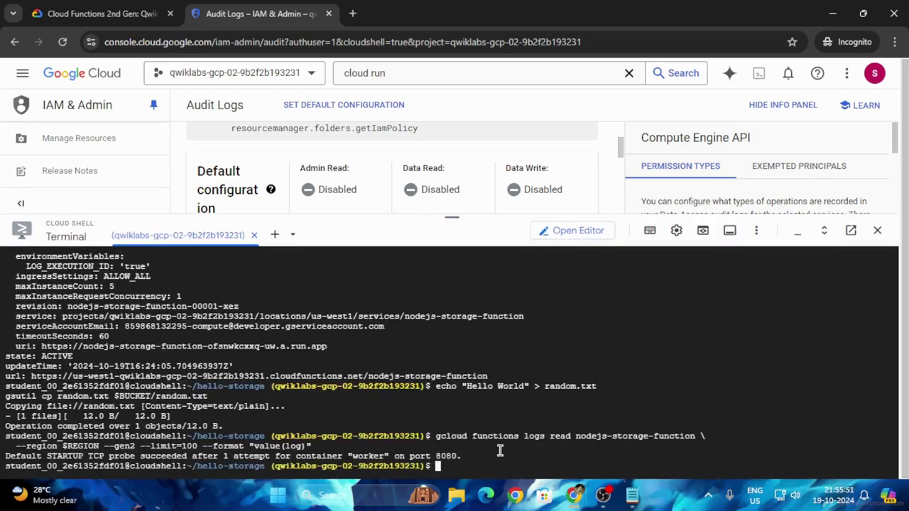
{"action": "key", "text": "ctrl+v"}
- Clone the GoogleCloudPlatform/eventarc-samples repository into the home directory in Cloud Shell using the lab's commands
{"action": "key", "text": "ctrl+shift+Tab"}
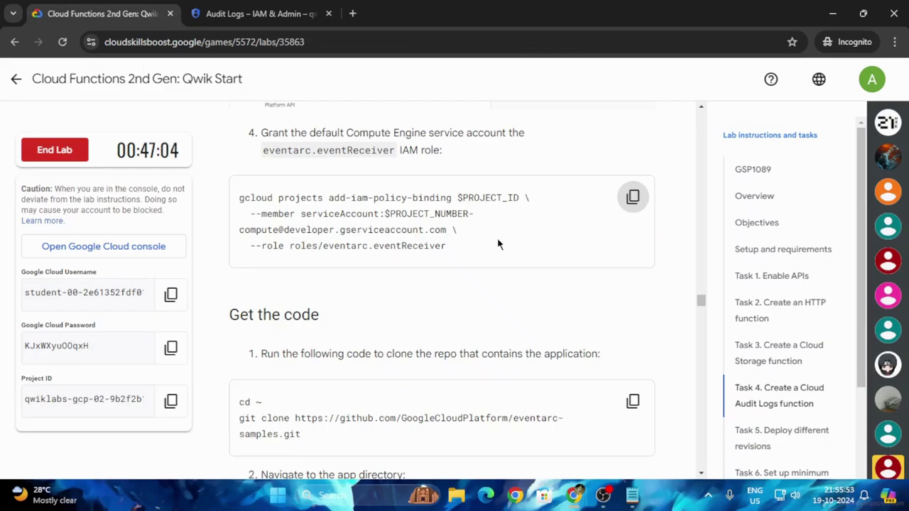
{"action": "scroll", "coordinate": [554, 278], "scroll_direction": "down", "scroll_amount": 3}
{"action": "left_click", "coordinate": [633, 202]}
{"action": "key", "text": "ctrl+Tab"}
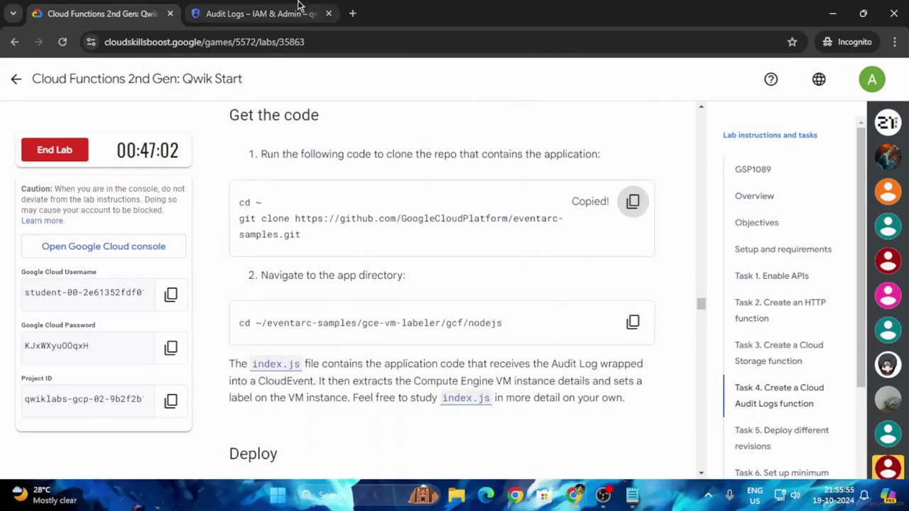
{"action": "key", "text": "ctrl+v"}
{"action": "key", "text": "Return"}
- Change the Cloud Shell directory to ~/eventarc-samples/gce-vm-labeler/gcf/nodejs with the lab's command
{"action": "key", "text": "ctrl+shift+Tab"}
{"action": "scroll", "coordinate": [533, 301], "scroll_direction": "down", "scroll_amount": 1}
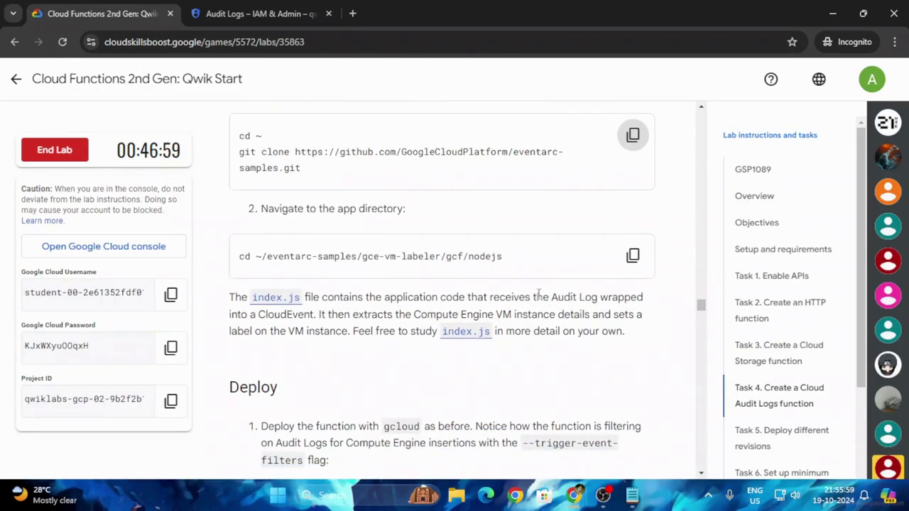
{"action": "left_click", "coordinate": [632, 255]}
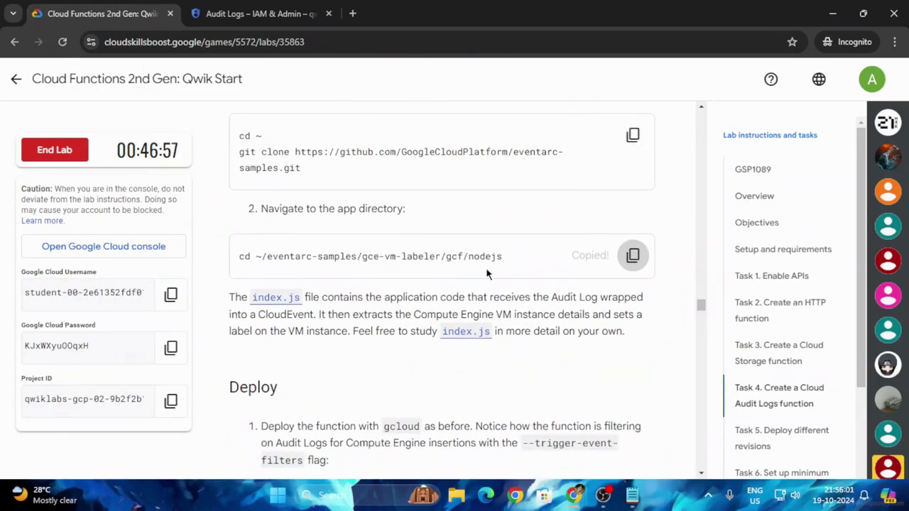
{"action": "left_click", "coordinate": [277, 9]}
{"action": "key", "text": "ctrl+v"}
{"action": "key", "text": "Return"}
- Deploy gce-vm-labeler from Cloud Shell with the lab's gcloud command, using gen2, nodejs18, entry point labelVmCreation, the audit log trigger filters and max-instances 1
{"action": "left_click", "coordinate": [85, 14]}
{"action": "scroll", "coordinate": [541, 389], "scroll_direction": "down", "scroll_amount": 3}
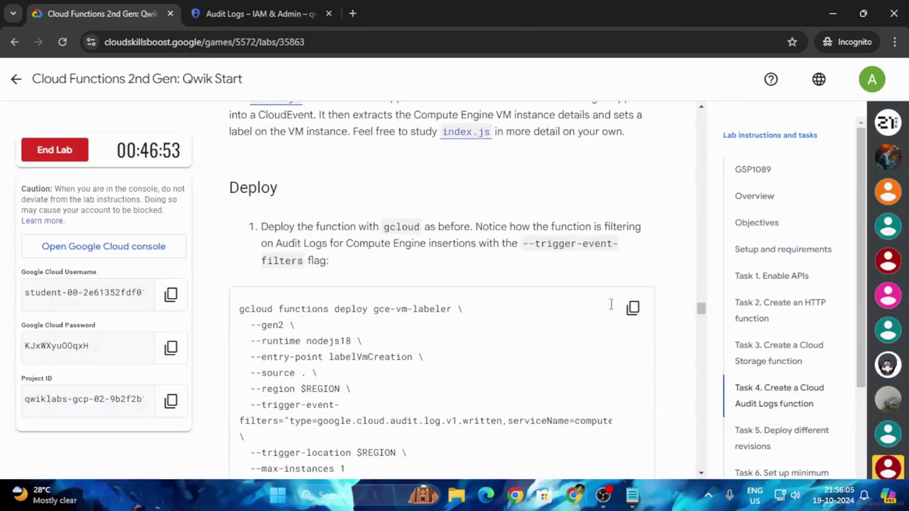
{"action": "left_click", "coordinate": [632, 309]}
{"action": "scroll", "coordinate": [632, 310], "scroll_direction": "up", "scroll_amount": 3}
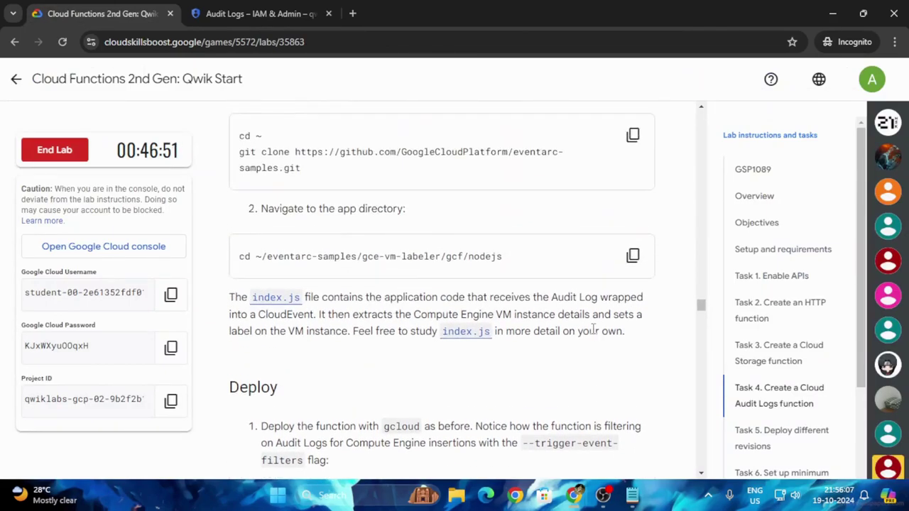
{"action": "scroll", "coordinate": [544, 362], "scroll_direction": "down", "scroll_amount": 2}
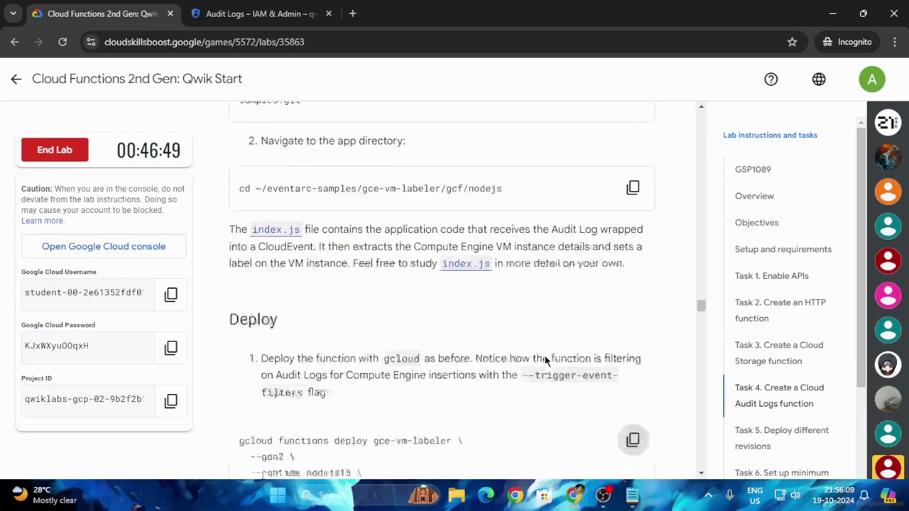
{"action": "left_click", "coordinate": [631, 375]}
{"action": "scroll", "coordinate": [563, 345], "scroll_direction": "down", "scroll_amount": 5}
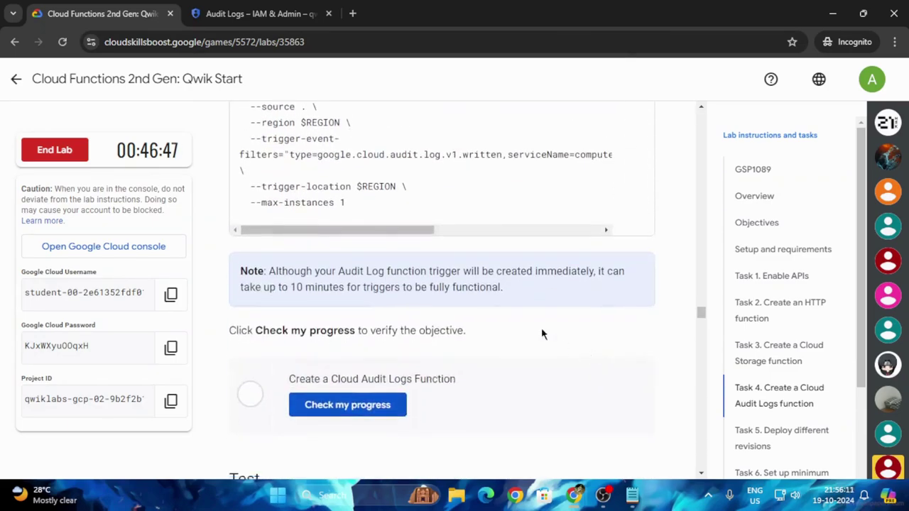
{"action": "left_click", "coordinate": [247, 17]}
{"action": "key", "text": "ctrl+v"}
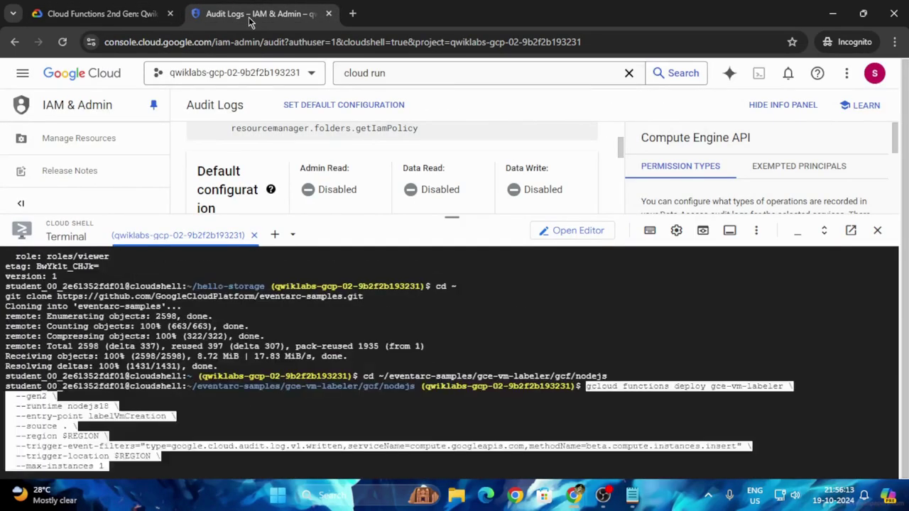
{"action": "left_click", "coordinate": [89, 13]}
{"action": "scroll", "coordinate": [516, 255], "scroll_direction": "down", "scroll_amount": 5}
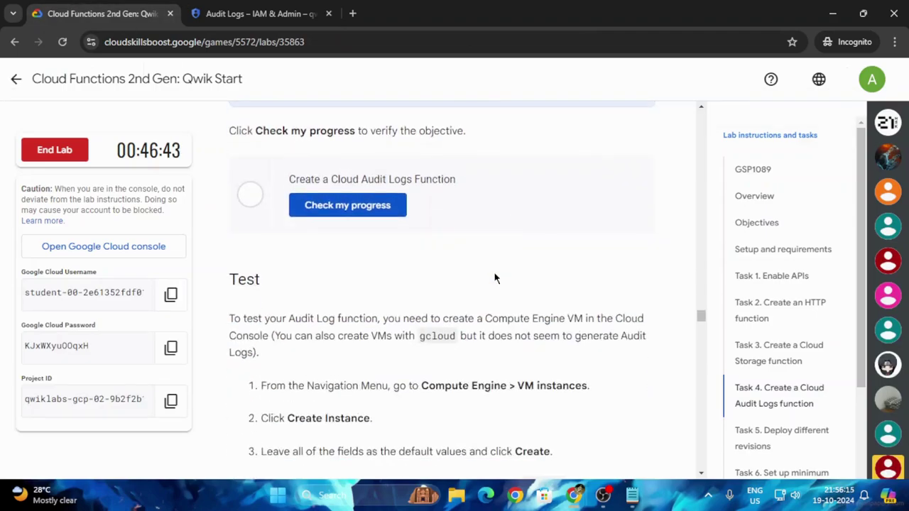
- Try to verify the lab's Create a Cloud Audit Logs Function objective with its progress check
{"action": "scroll", "coordinate": [367, 242], "scroll_direction": "up", "scroll_amount": 3}
{"action": "left_click", "coordinate": [347, 206]}
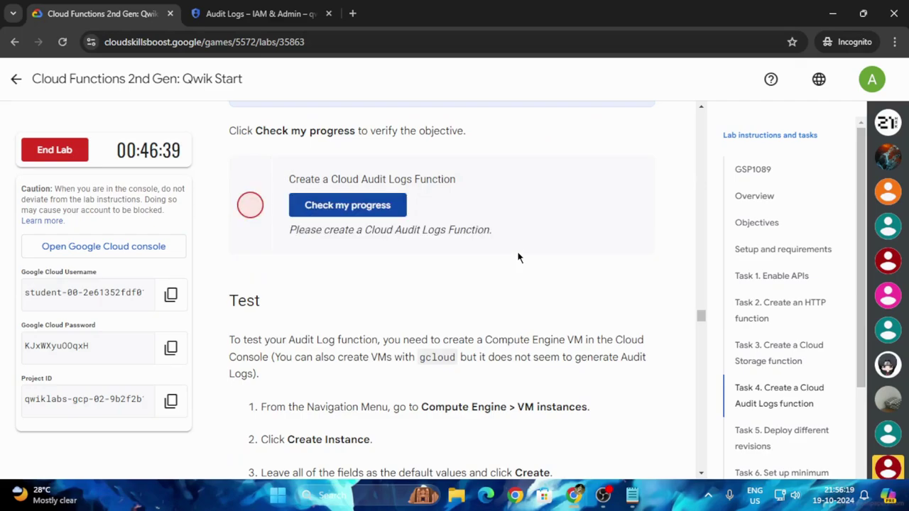
- Read ahead through the lab's Audit Logs test instructions, Task 5 revision deployment and the Task 6 minimum instances introduction
{"action": "scroll", "coordinate": [518, 254], "scroll_direction": "down", "scroll_amount": 13}
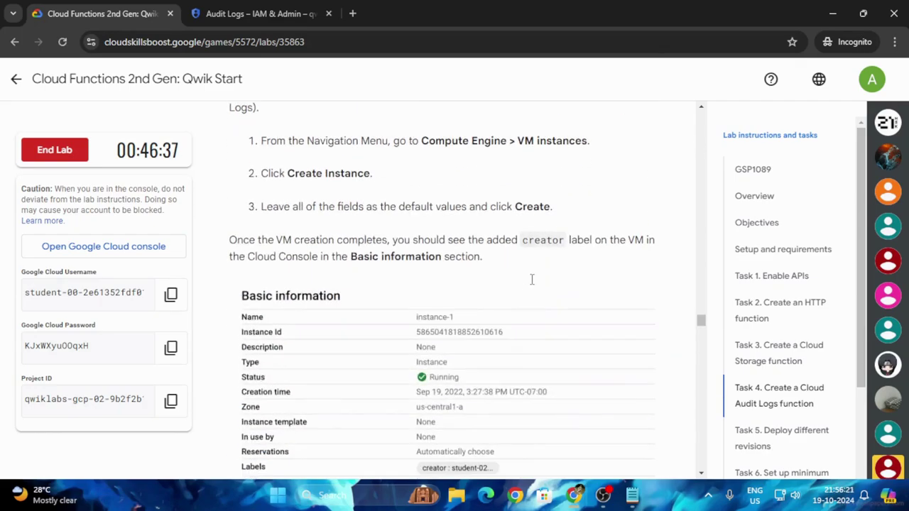
{"action": "scroll", "coordinate": [533, 357], "scroll_direction": "down", "scroll_amount": 2}
{"action": "scroll", "coordinate": [533, 357], "scroll_direction": "up", "scroll_amount": 3}
{"action": "scroll", "coordinate": [534, 357], "scroll_direction": "down", "scroll_amount": 7}
{"action": "scroll", "coordinate": [535, 362], "scroll_direction": "down", "scroll_amount": 15}
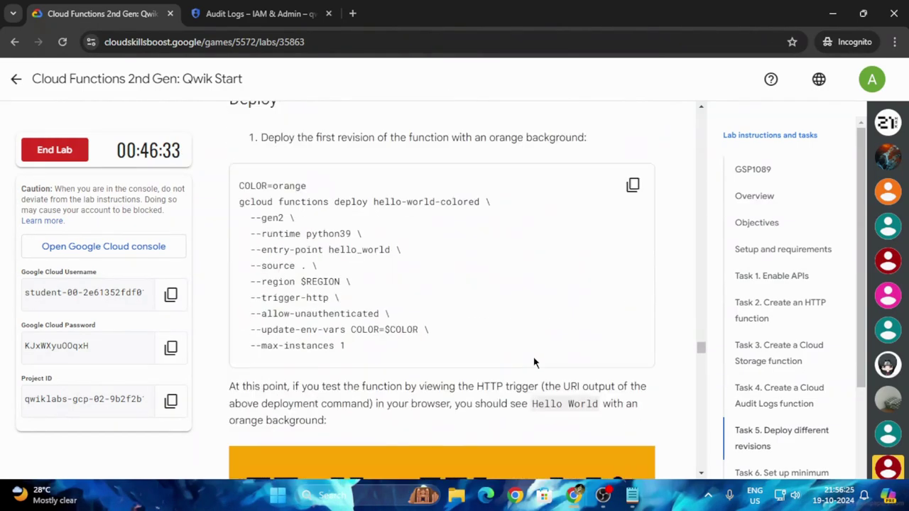
{"action": "scroll", "coordinate": [533, 357], "scroll_direction": "down", "scroll_amount": 15}
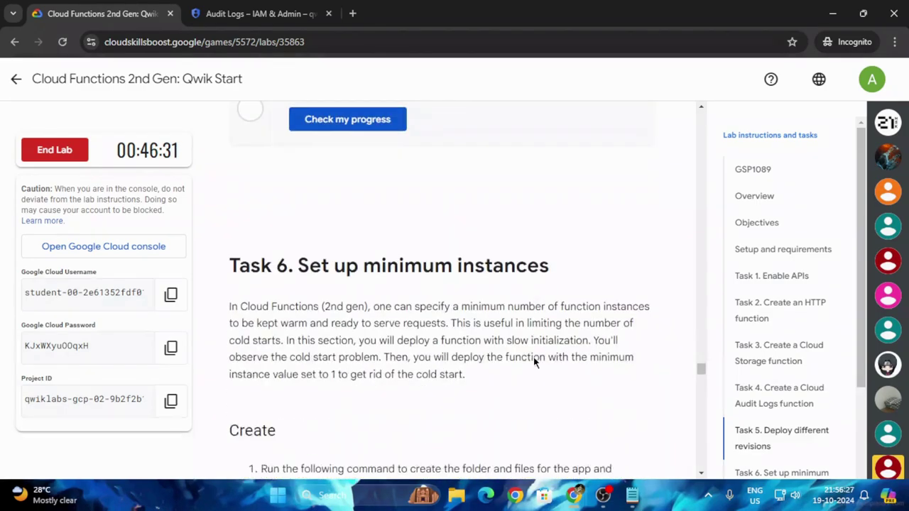
{"action": "scroll", "coordinate": [514, 395], "scroll_direction": "down", "scroll_amount": 3}
{"action": "scroll", "coordinate": [511, 391], "scroll_direction": "up", "scroll_amount": 20}
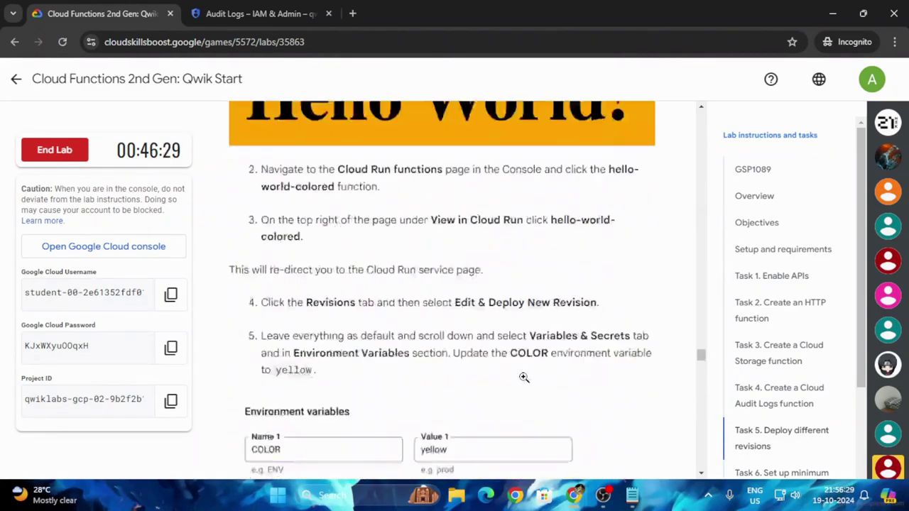
{"action": "scroll", "coordinate": [506, 381], "scroll_direction": "up", "scroll_amount": 15}
{"action": "scroll", "coordinate": [504, 379], "scroll_direction": "up", "scroll_amount": 5}
{"action": "scroll", "coordinate": [504, 378], "scroll_direction": "up", "scroll_amount": 10}
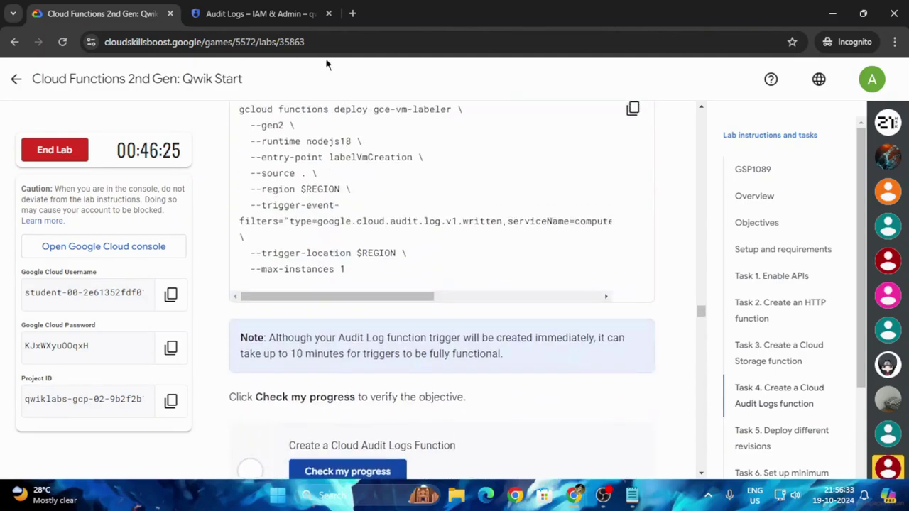
- Repeat the Create a Cloud Audit Logs Function progress check while monitoring the gce-vm-labeler deployment in Cloud Shell
{"action": "left_click", "coordinate": [284, 9]}
{"action": "left_click", "coordinate": [120, 13]}
{"action": "scroll", "coordinate": [378, 283], "scroll_direction": "down", "scroll_amount": 3}
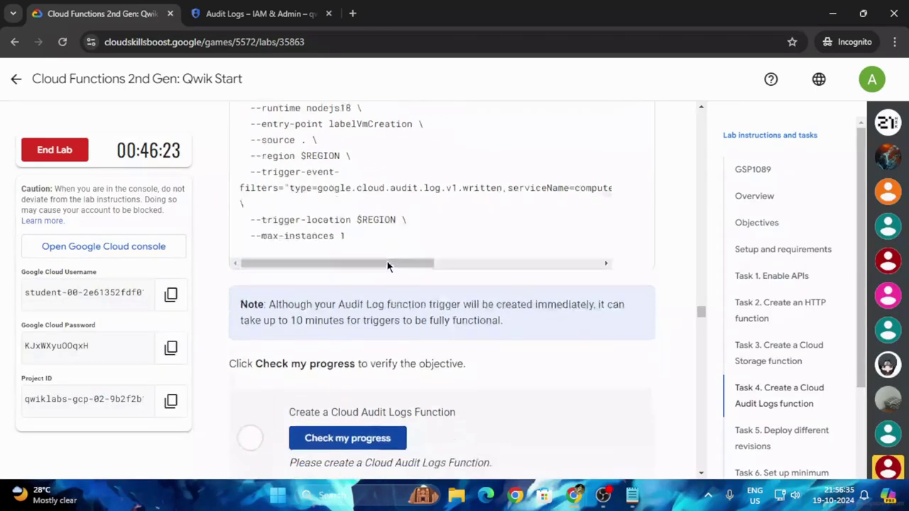
{"action": "left_click", "coordinate": [378, 283]}
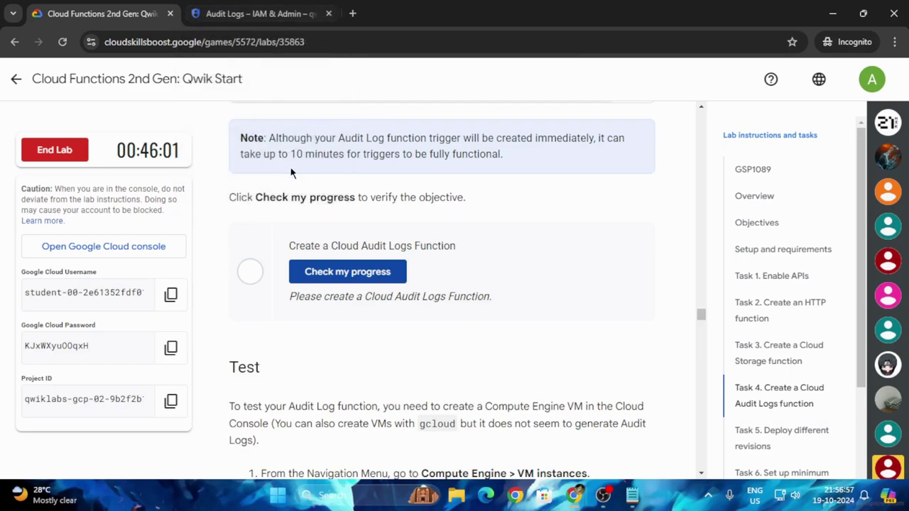
{"action": "left_click", "coordinate": [383, 272]}
{"action": "left_click", "coordinate": [401, 275]}
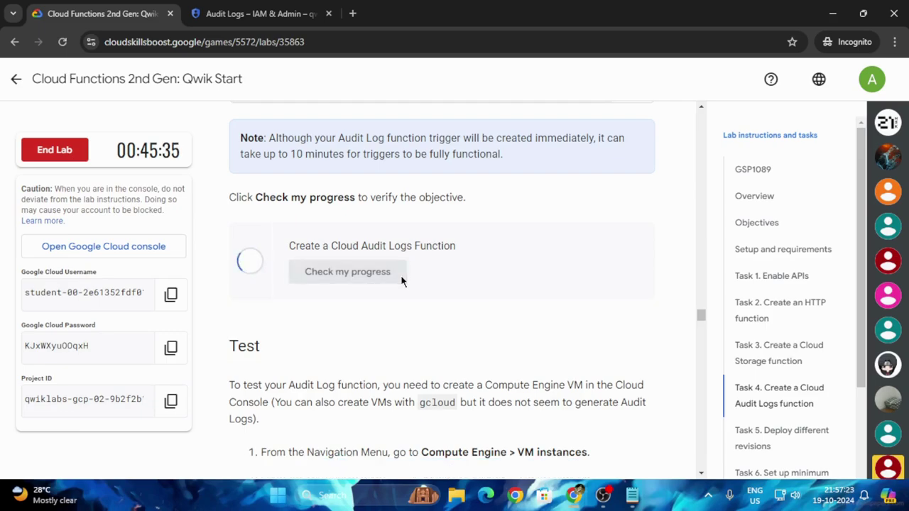
{"action": "left_click", "coordinate": [254, 10]}
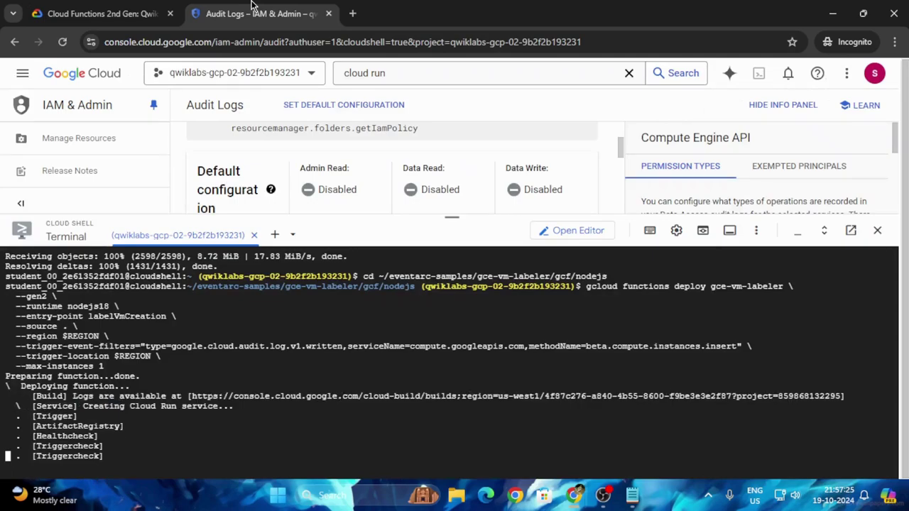
{"action": "left_click", "coordinate": [160, 8]}
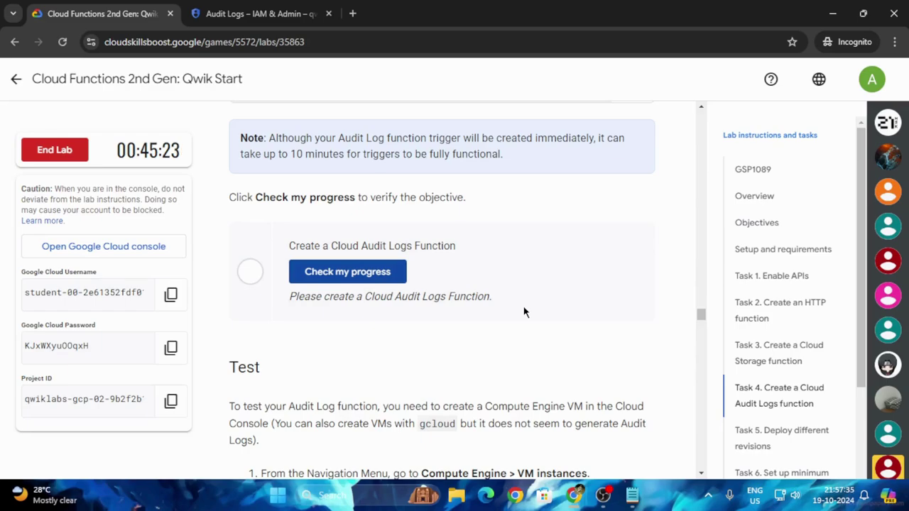
{"action": "left_click", "coordinate": [364, 274]}
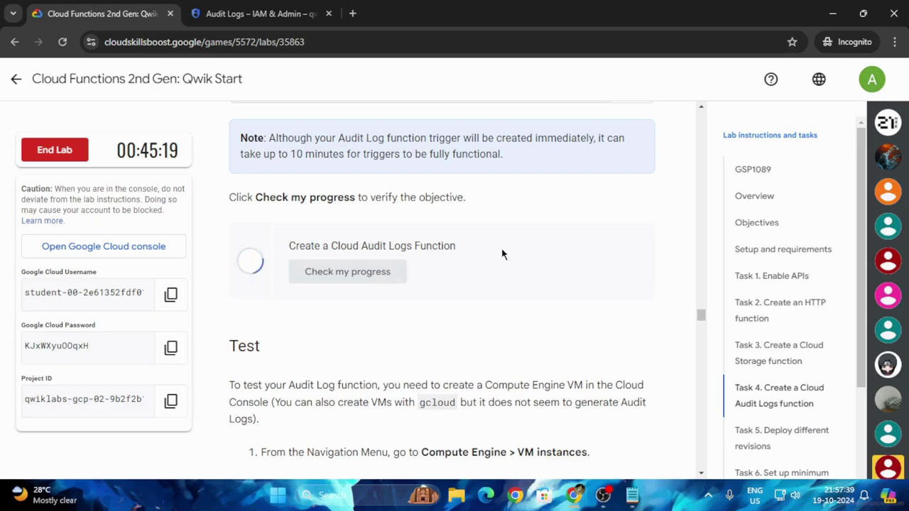
- Review the gce-vm-labeler deployment status in Cloud Shell and rerun the lab's Create a Cloud Audit Logs Function progress check
{"action": "left_click", "coordinate": [274, 14]}
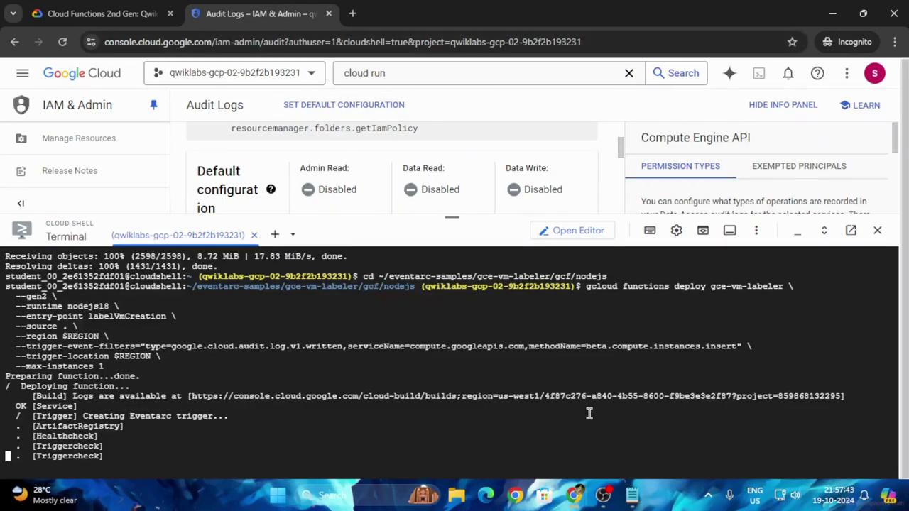
{"action": "left_click", "coordinate": [103, 14]}
{"action": "left_click", "coordinate": [348, 277]}
{"action": "scroll", "coordinate": [402, 267], "scroll_direction": "up", "scroll_amount": 4}
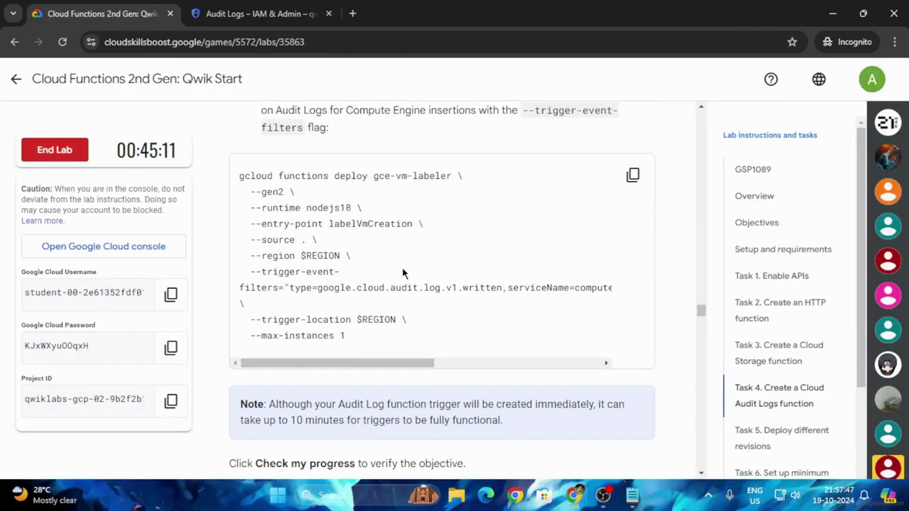
{"action": "scroll", "coordinate": [401, 267], "scroll_direction": "down", "scroll_amount": 3}
{"action": "scroll", "coordinate": [410, 261], "scroll_direction": "down", "scroll_amount": 1}
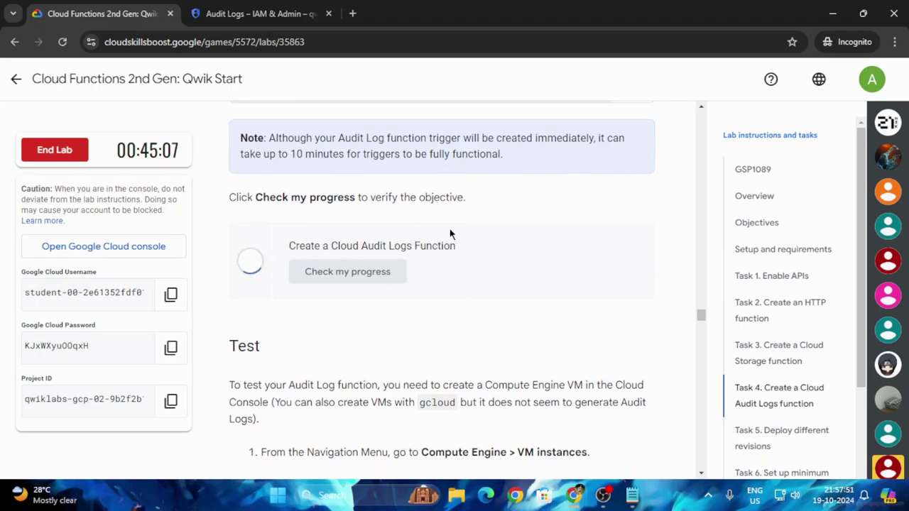
- Shrink the Cloud Shell terminal and open the Compute Engine VM instances page in the Google Cloud console
{"action": "key", "text": "ctrl+Tab"}
{"action": "left_click_drag", "start_coordinate": [452, 218], "coordinate": [452, 372]}
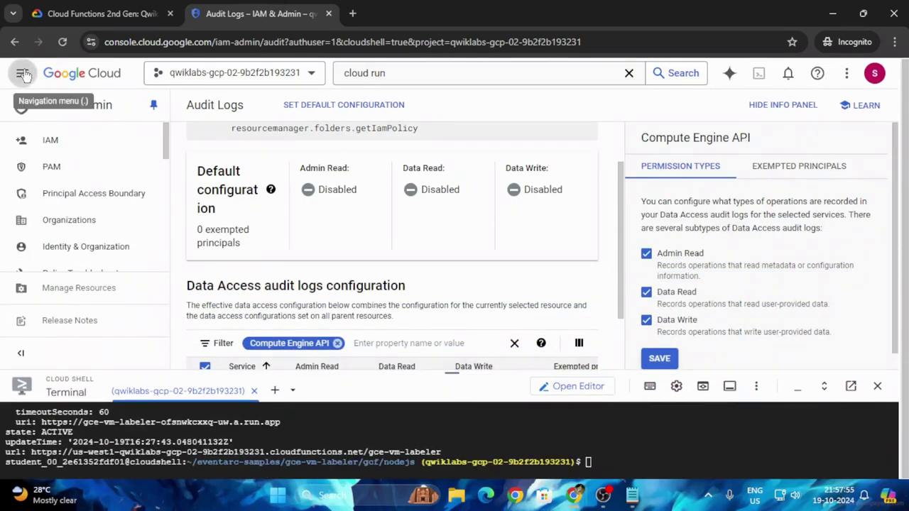
{"action": "left_click", "coordinate": [23, 73]}
{"action": "scroll", "coordinate": [125, 245], "scroll_direction": "down", "scroll_amount": 4}
{"action": "mouse_move", "coordinate": [110, 157]}
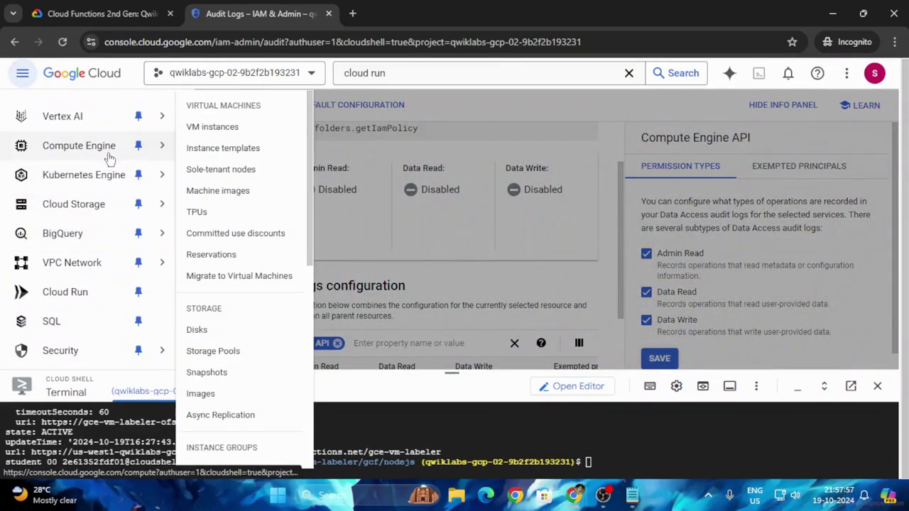
{"action": "left_click", "coordinate": [210, 127]}
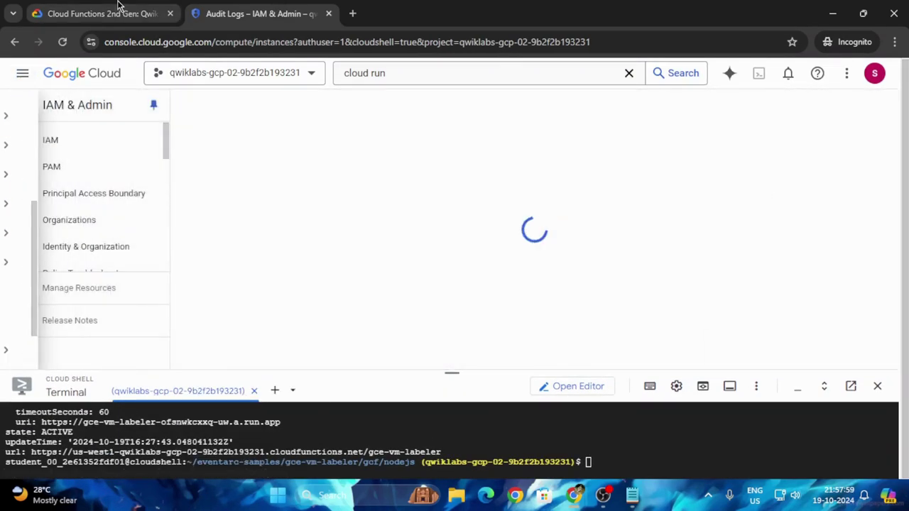
- Read the lab's VM creation instructions and open the form for creating a new VM instance
{"action": "left_click", "coordinate": [117, 7]}
{"action": "scroll", "coordinate": [522, 220], "scroll_direction": "down", "scroll_amount": 4}
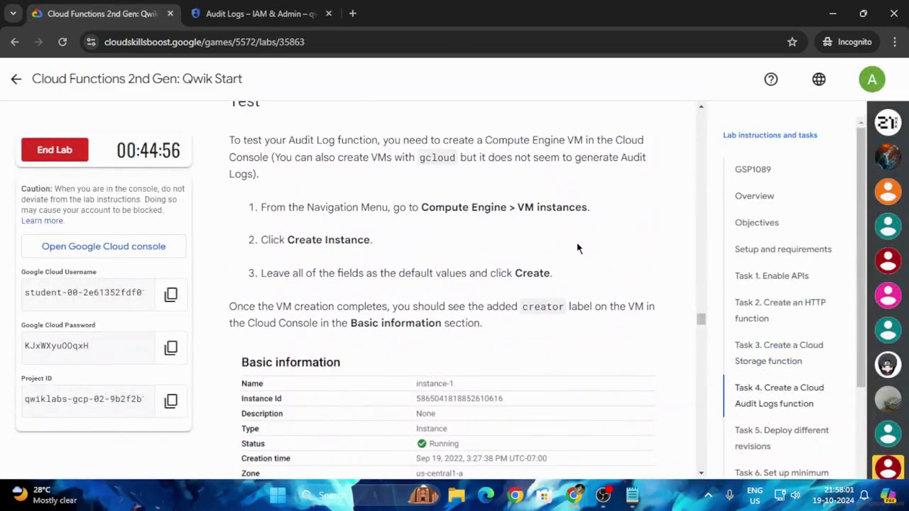
{"action": "scroll", "coordinate": [582, 248], "scroll_direction": "down", "scroll_amount": 1}
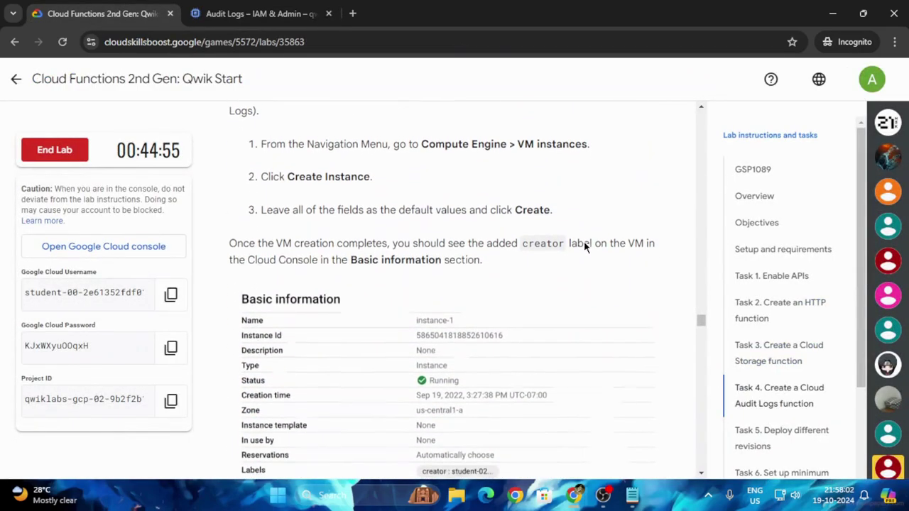
{"action": "left_click", "coordinate": [266, 14]}
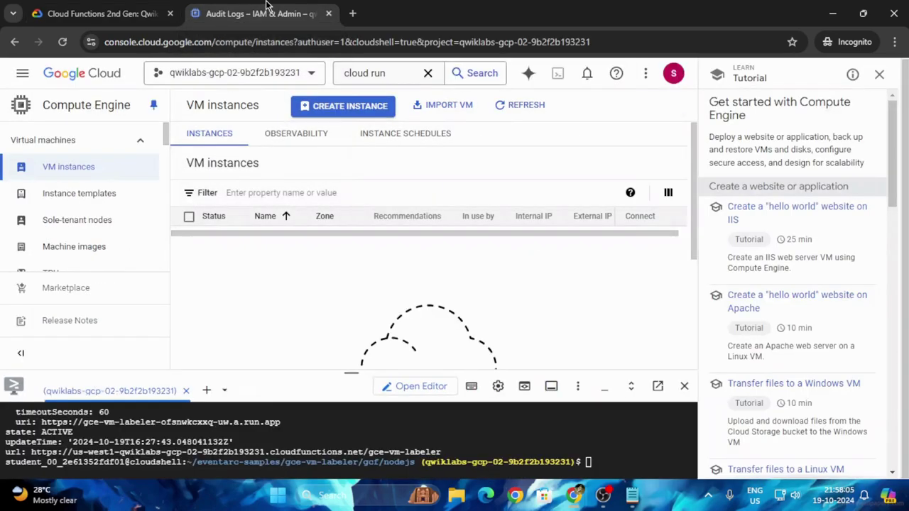
- Try to describe instance-1 in zone us-west1-a from Cloud Shell with the lab's gcloud compute instances describe command
{"action": "left_click", "coordinate": [122, 10]}
{"action": "scroll", "coordinate": [571, 276], "scroll_direction": "down", "scroll_amount": 5}
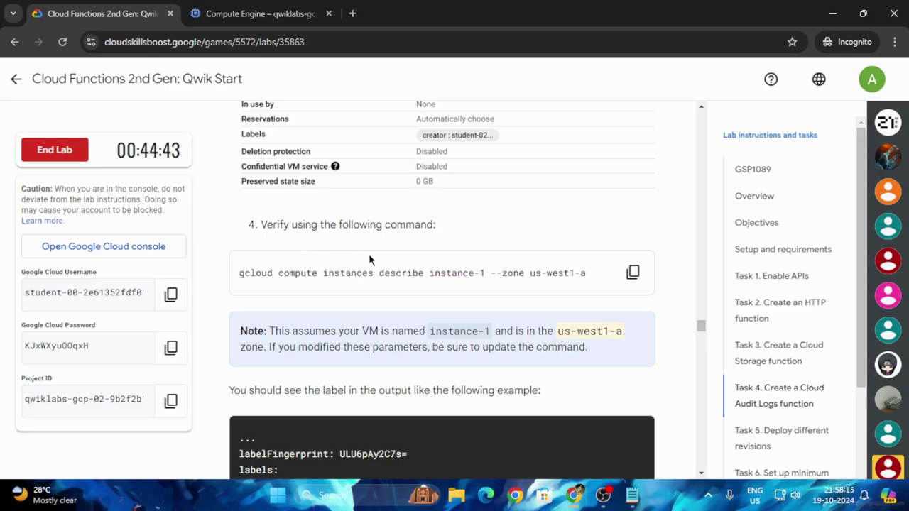
{"action": "scroll", "coordinate": [402, 257], "scroll_direction": "up", "scroll_amount": 5}
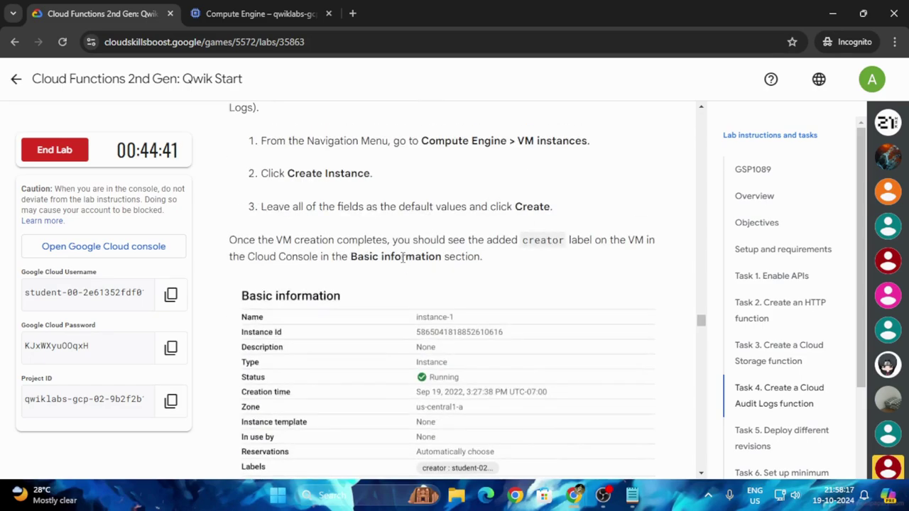
{"action": "scroll", "coordinate": [529, 263], "scroll_direction": "down", "scroll_amount": 3}
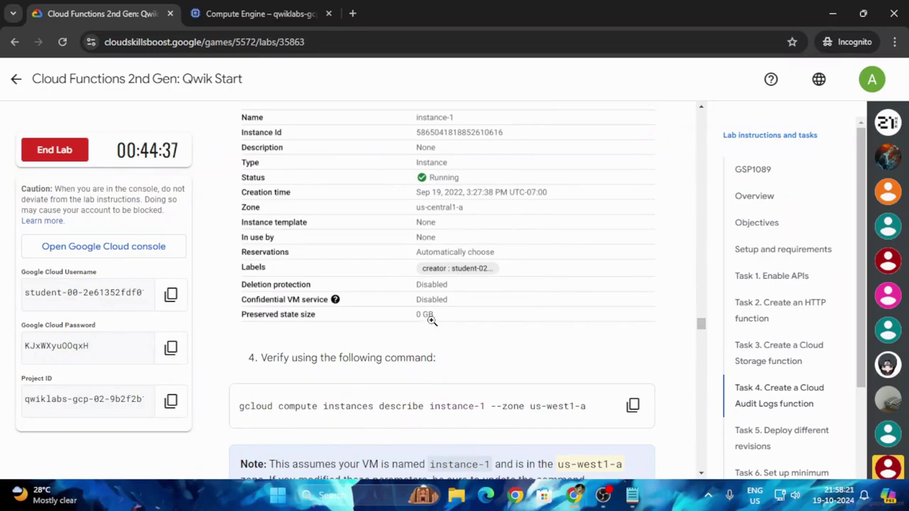
{"action": "scroll", "coordinate": [514, 291], "scroll_direction": "down", "scroll_amount": 2}
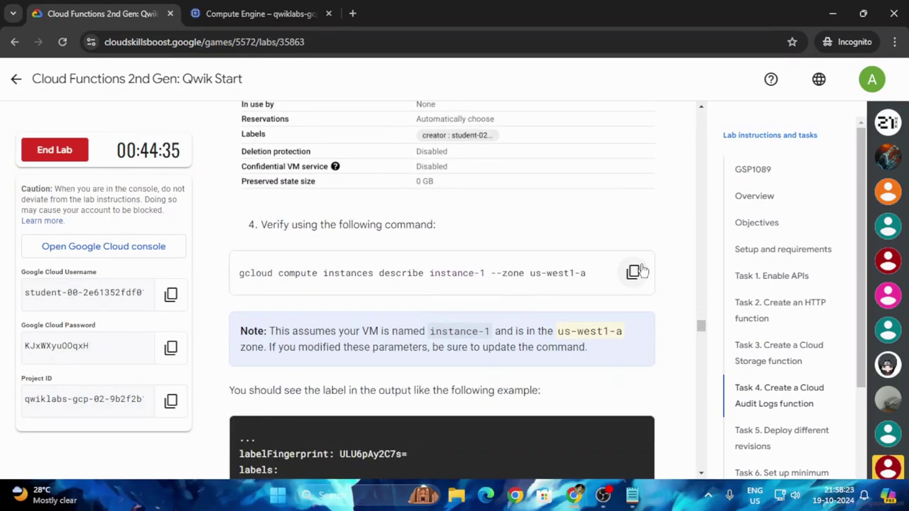
{"action": "left_click", "coordinate": [633, 272]}
{"action": "scroll", "coordinate": [528, 303], "scroll_direction": "down", "scroll_amount": 4}
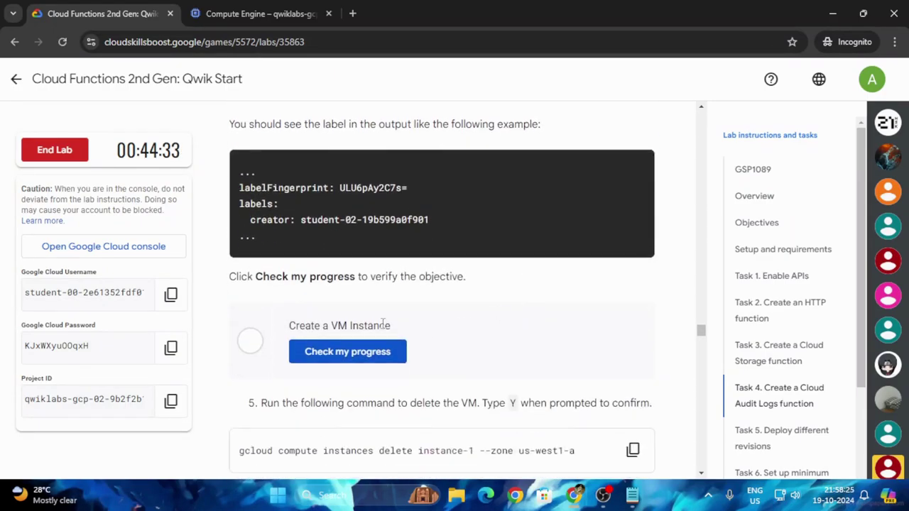
{"action": "left_click", "coordinate": [259, 13]}
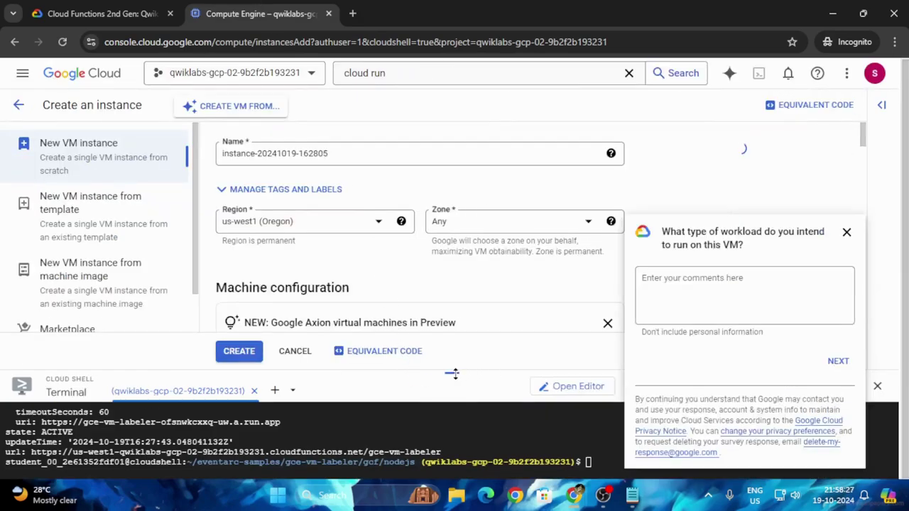
{"action": "left_click_drag", "start_coordinate": [452, 374], "coordinate": [452, 230]}
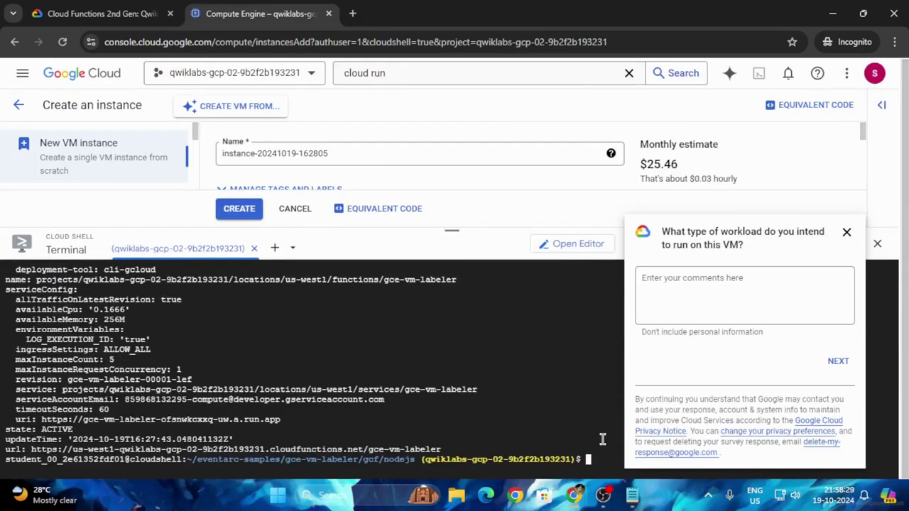
{"action": "left_click", "coordinate": [846, 231]}
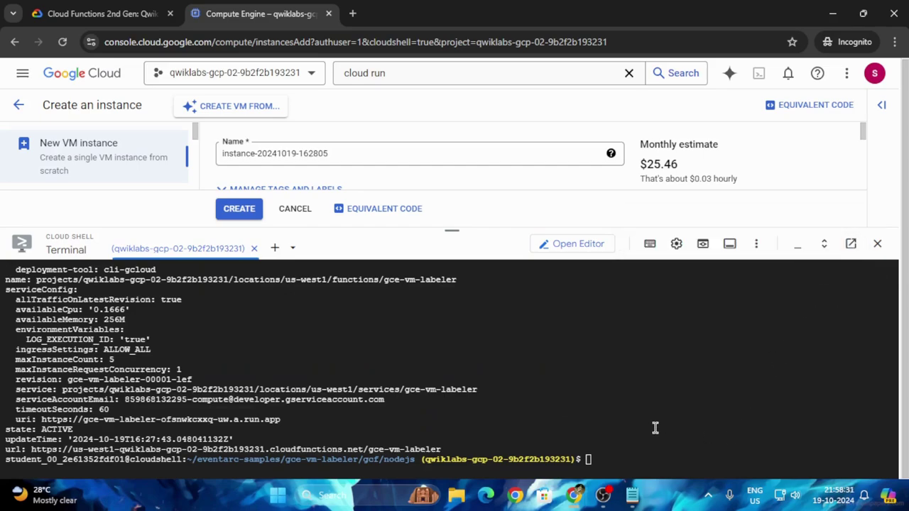
{"action": "key", "text": "ctrl+v"}
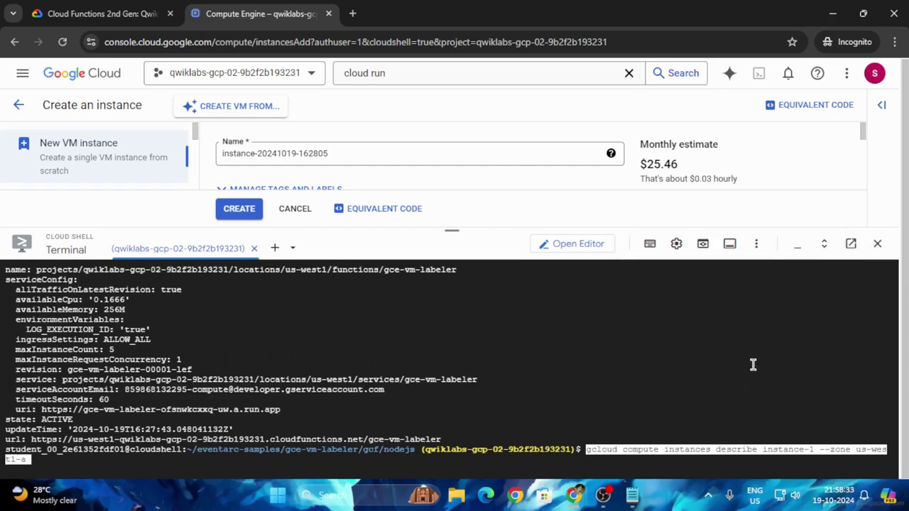
{"action": "key", "text": "Return"}
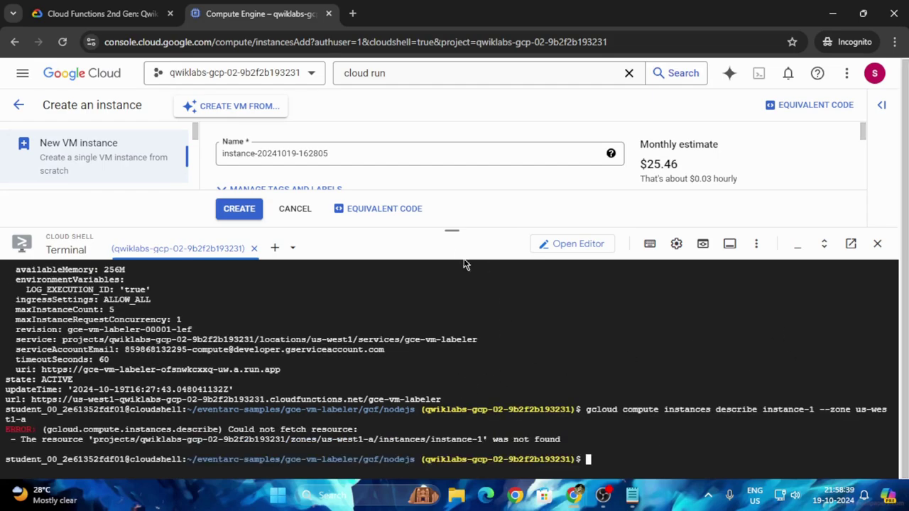
- Name the new VM instance-1 in the instance creation form, using the name from the lab's note
{"action": "left_click_drag", "start_coordinate": [452, 230], "coordinate": [493, 423]}
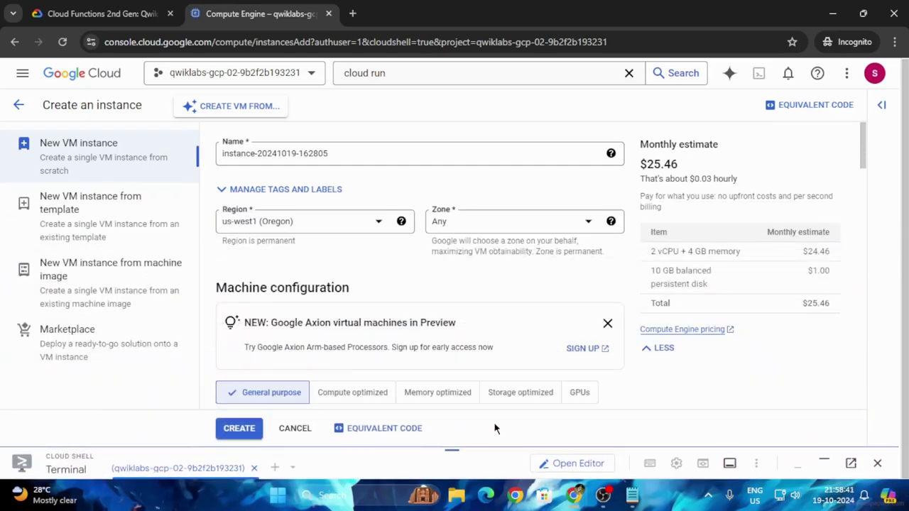
{"action": "left_click", "coordinate": [103, 14]}
{"action": "scroll", "coordinate": [511, 331], "scroll_direction": "up", "scroll_amount": 5}
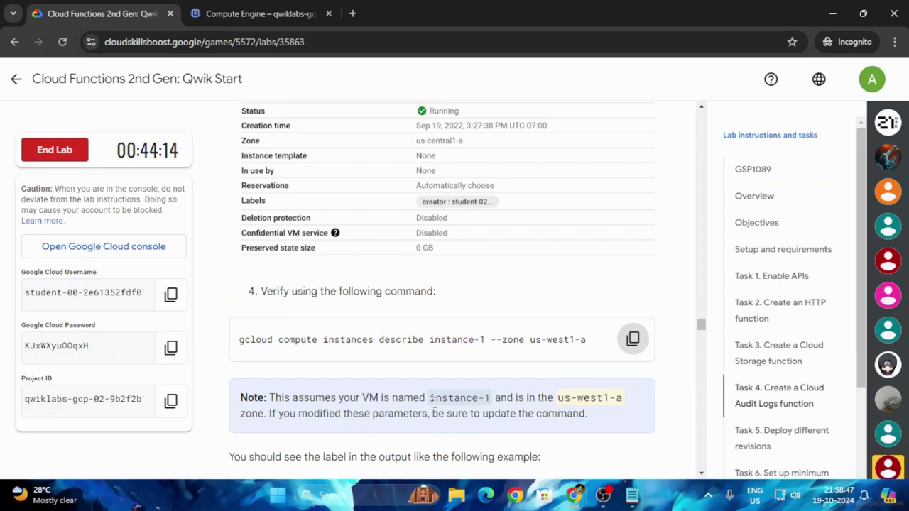
{"action": "left_click_drag", "start_coordinate": [430, 399], "coordinate": [487, 399]}
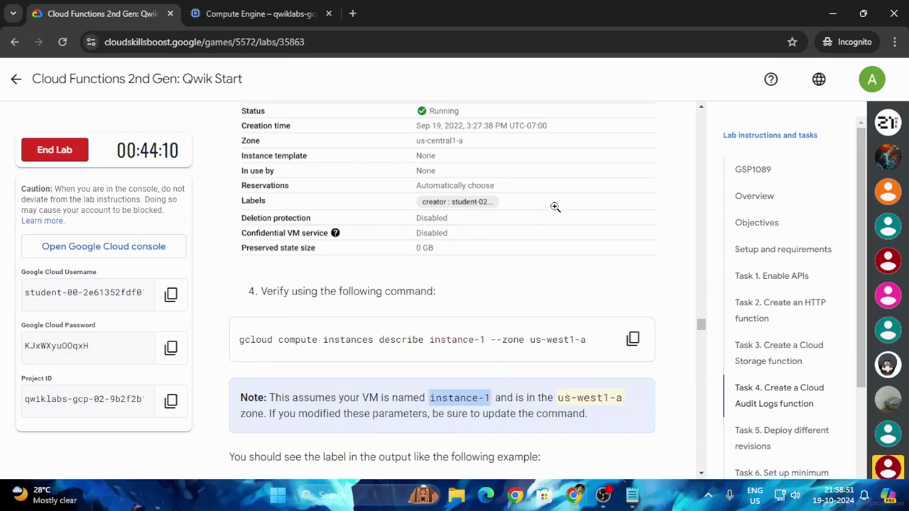
{"action": "left_click", "coordinate": [250, 4]}
{"action": "left_click_drag", "start_coordinate": [359, 152], "coordinate": [199, 163]}
{"action": "key", "text": "ctrl+v"}
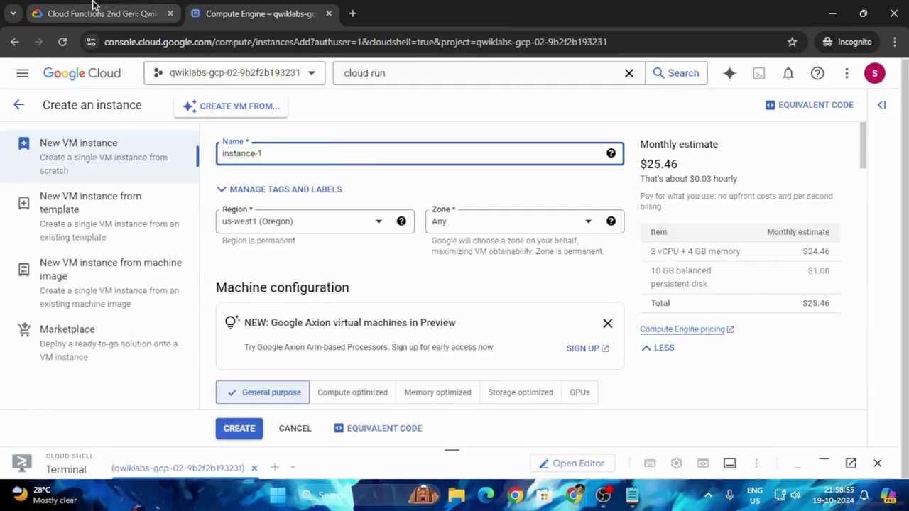
- Check the zone in the lab's note, set the VM's zone to us-west1-a and create the instance
{"action": "left_click", "coordinate": [92, 8]}
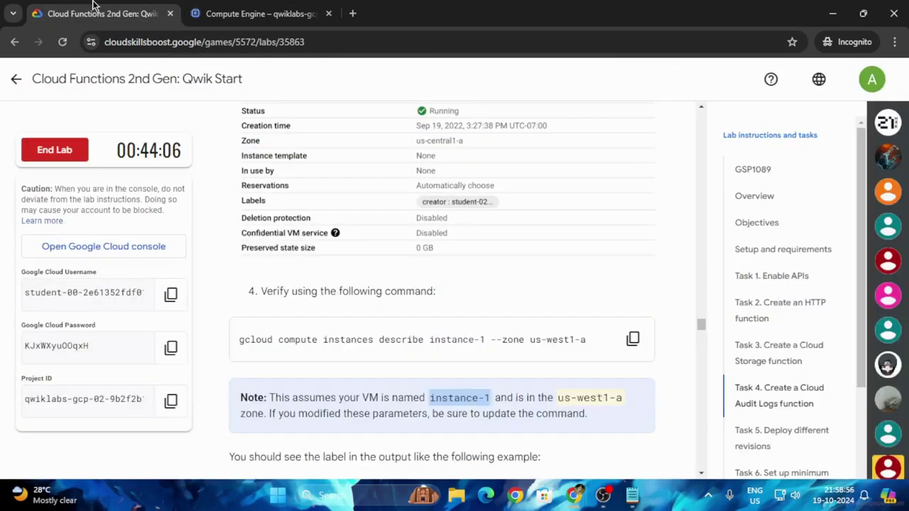
{"action": "left_click", "coordinate": [195, 13]}
{"action": "left_click", "coordinate": [511, 229]}
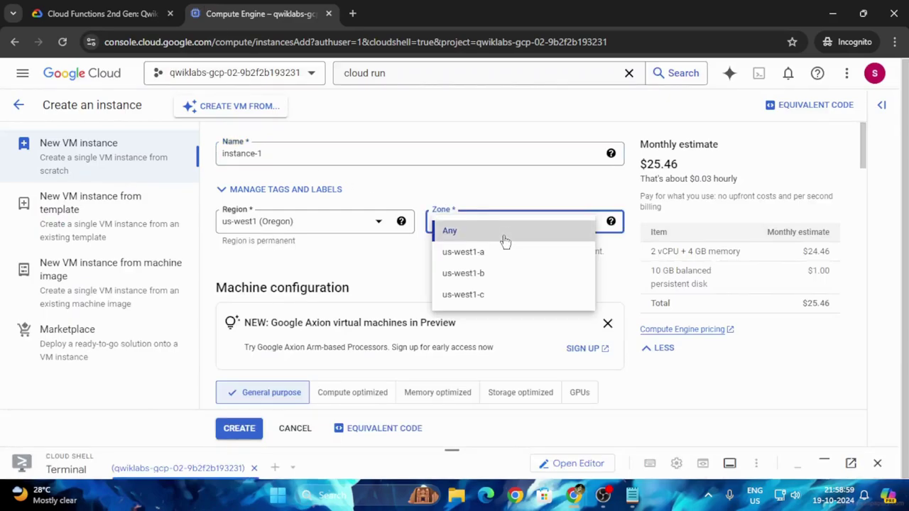
{"action": "left_click", "coordinate": [507, 251]}
{"action": "scroll", "coordinate": [339, 328], "scroll_direction": "down", "scroll_amount": 4}
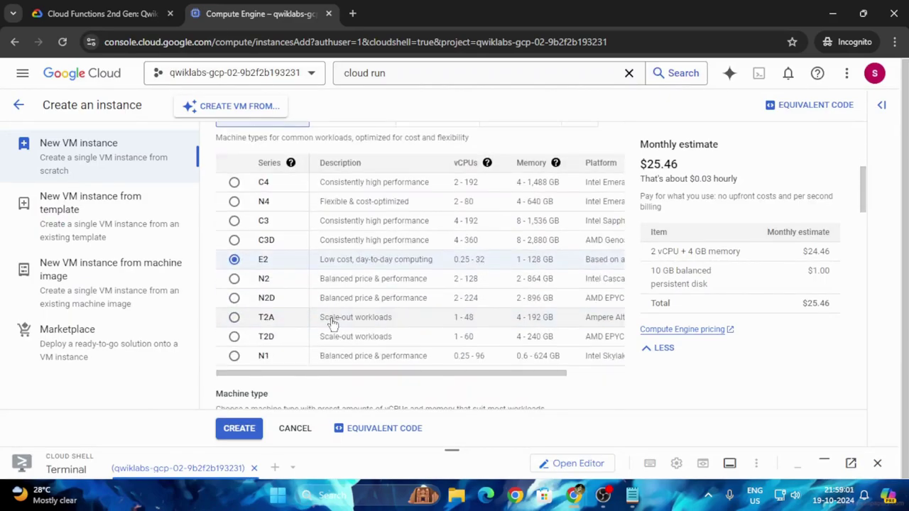
{"action": "left_click", "coordinate": [255, 428]}
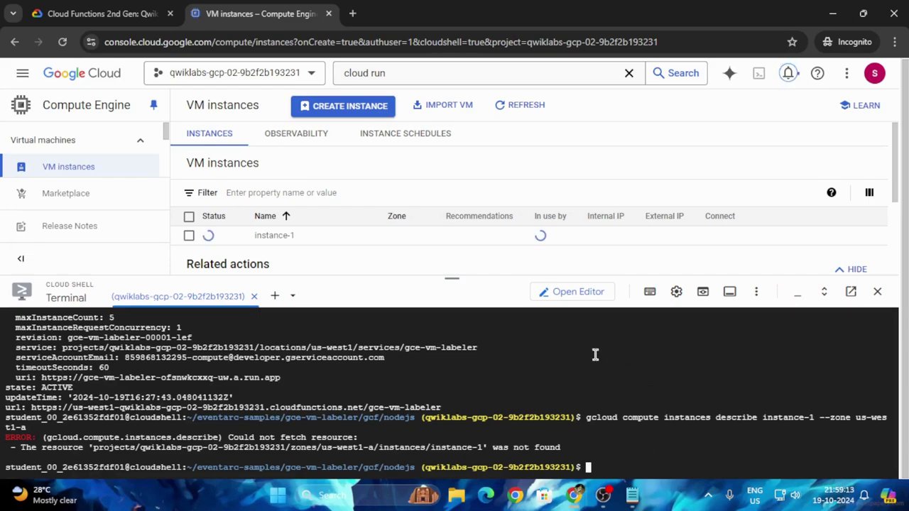
- Run the lab's progress check for the Create a VM Instance objective
{"action": "left_click", "coordinate": [124, 14]}
{"action": "scroll", "coordinate": [353, 262], "scroll_direction": "down", "scroll_amount": 5}
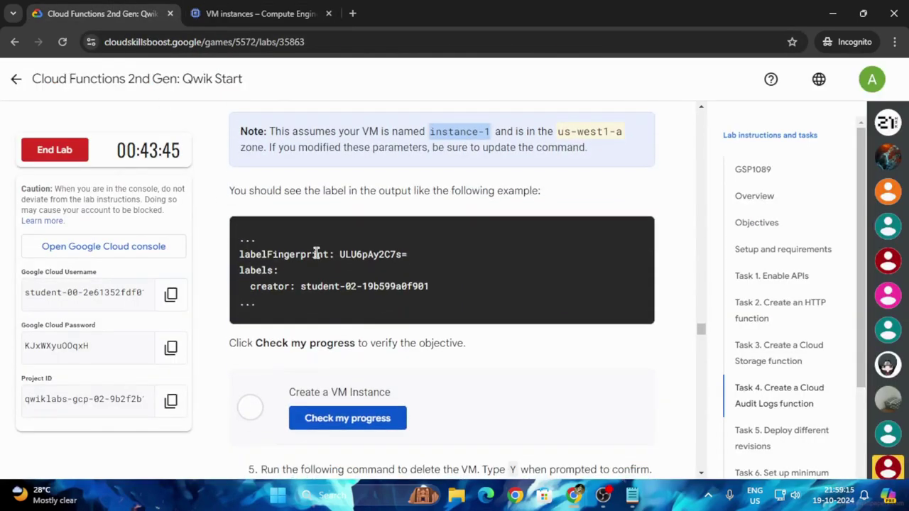
{"action": "left_click", "coordinate": [369, 276]}
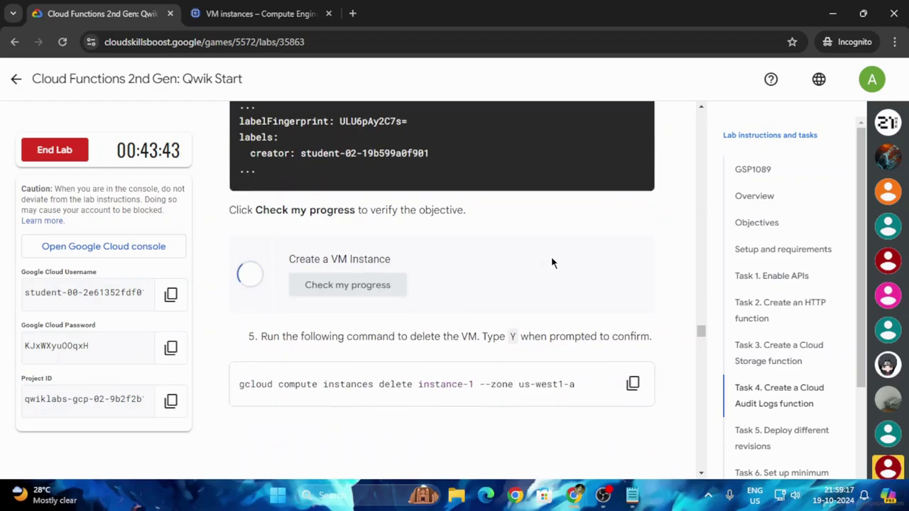
- Delete instance-1 in zone us-west1-a from Cloud Shell with the lab's gcloud compute instances delete command, answering Y
{"action": "scroll", "coordinate": [596, 284], "scroll_direction": "down", "scroll_amount": 2}
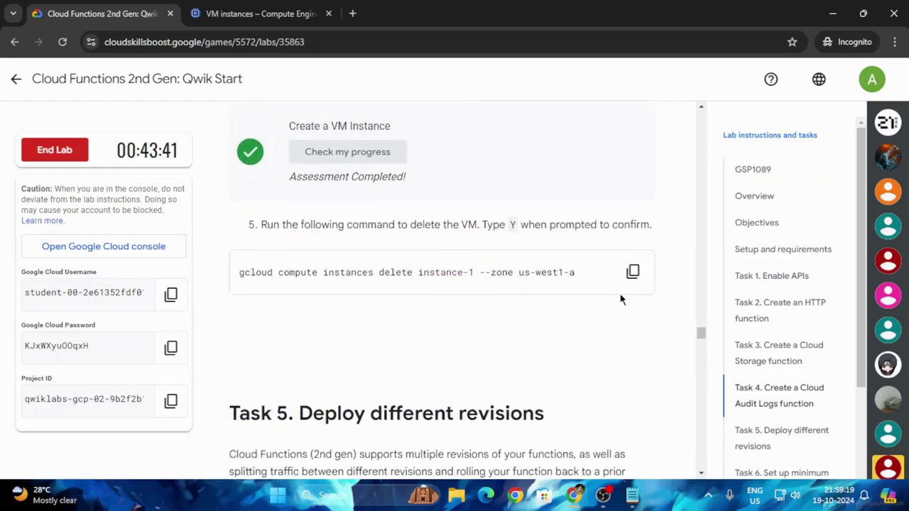
{"action": "left_click", "coordinate": [632, 272]}
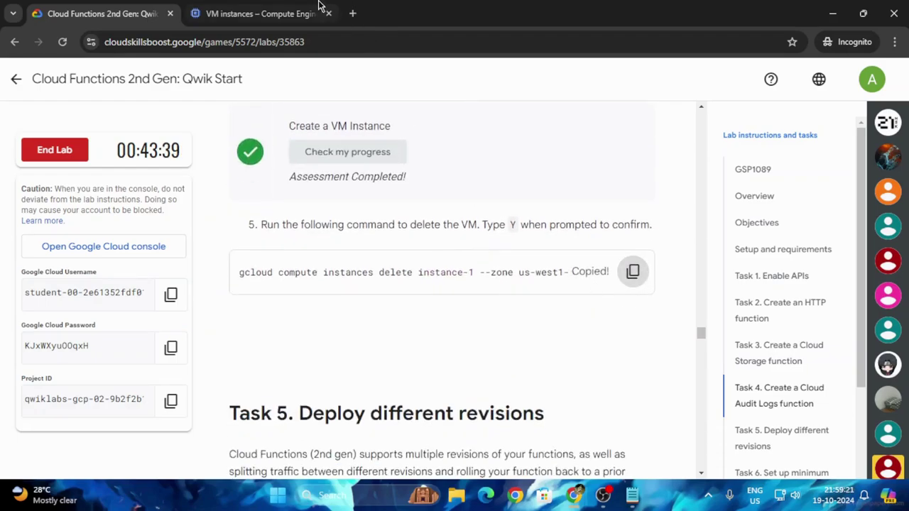
{"action": "left_click", "coordinate": [298, 14]}
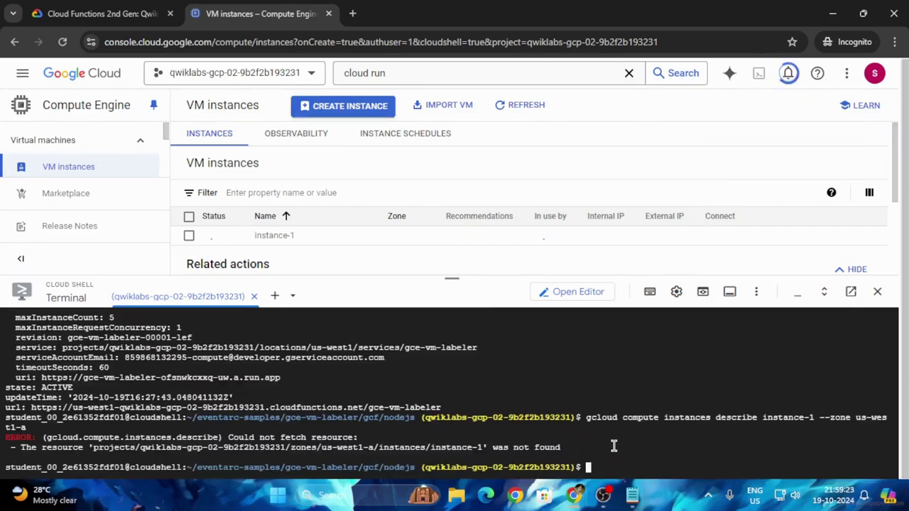
{"action": "left_click", "coordinate": [513, 112]}
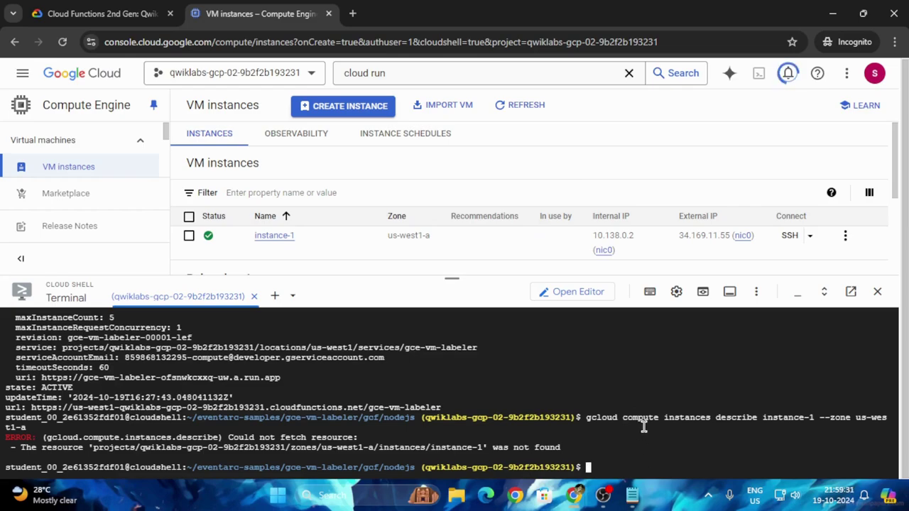
{"action": "key", "text": "ctrl+v"}
{"action": "key", "text": "Return"}
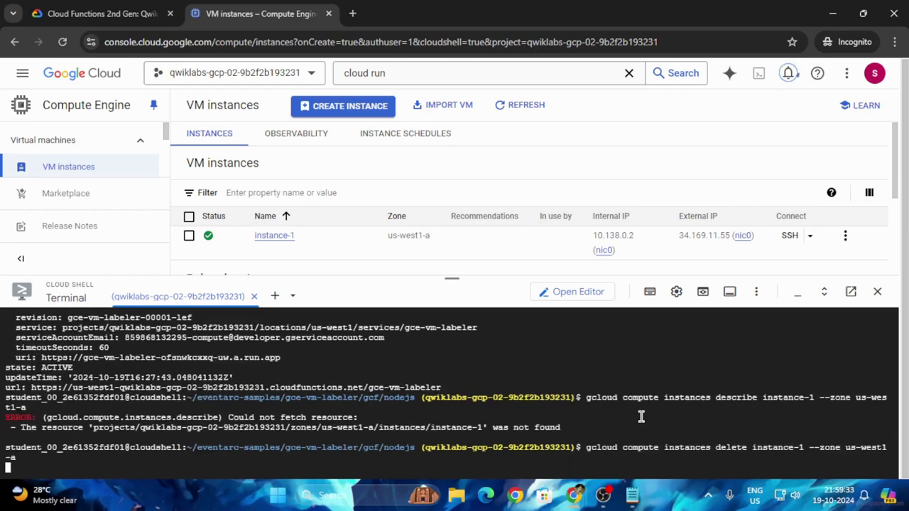
{"action": "type", "text": "Y"}
{"action": "key", "text": "Return"}
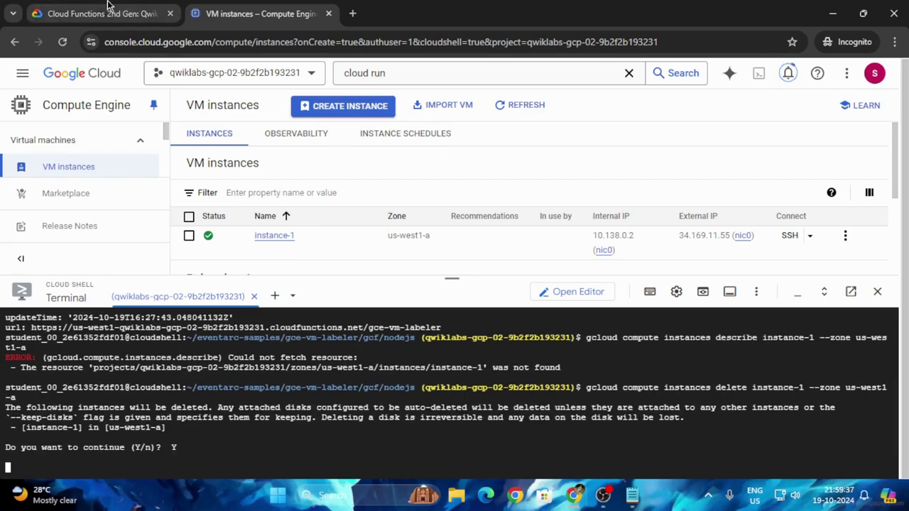
- Copy the lab's Task 5 commands for creating the app folder and files, and enlarge the Cloud Shell terminal
{"action": "left_click", "coordinate": [114, 9]}
{"action": "scroll", "coordinate": [513, 249], "scroll_direction": "down", "scroll_amount": 10}
{"action": "left_click", "coordinate": [632, 132]}
{"action": "left_click", "coordinate": [242, 13]}
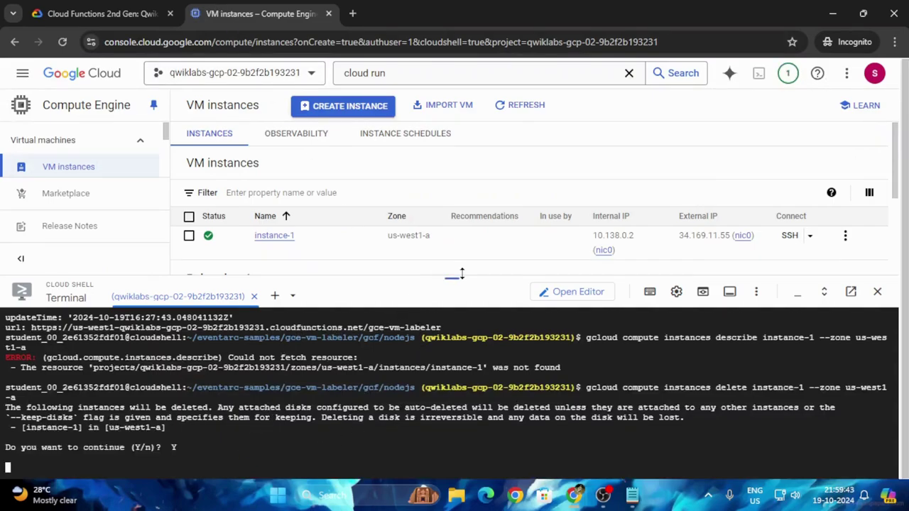
{"action": "left_click_drag", "start_coordinate": [462, 274], "coordinate": [457, 142]}
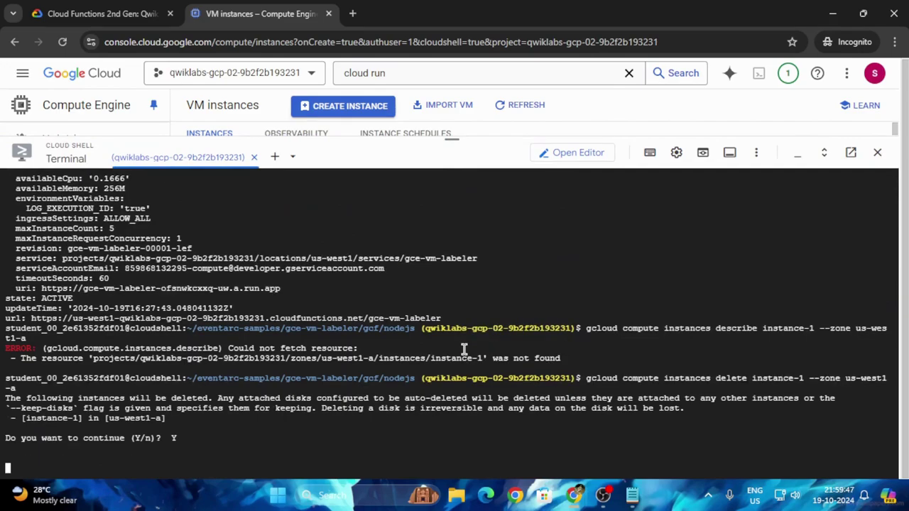
- Review the lab's Task 5 instructions on creating the app files and deploying revisions, and check on the VM deletion
{"action": "left_click", "coordinate": [49, 7]}
{"action": "scroll", "coordinate": [380, 291], "scroll_direction": "up", "scroll_amount": 6}
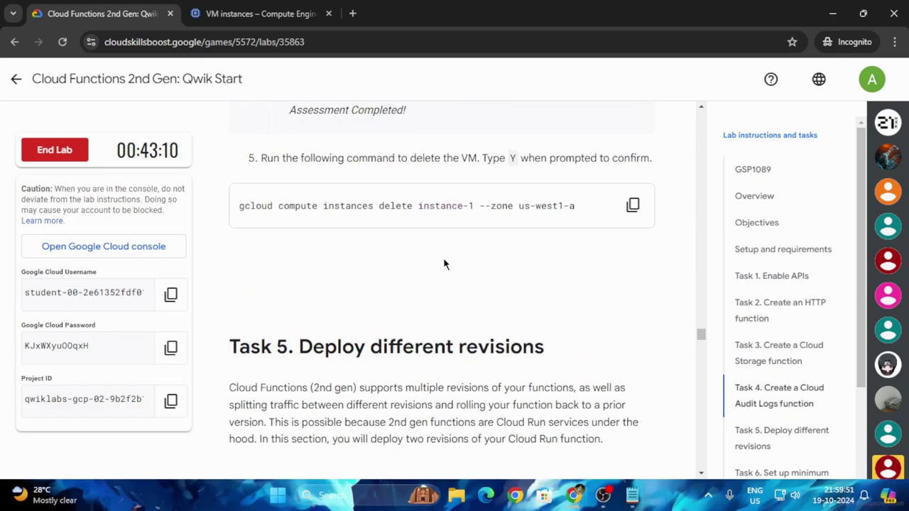
{"action": "scroll", "coordinate": [444, 264], "scroll_direction": "down", "scroll_amount": 2}
{"action": "left_click", "coordinate": [235, 6]}
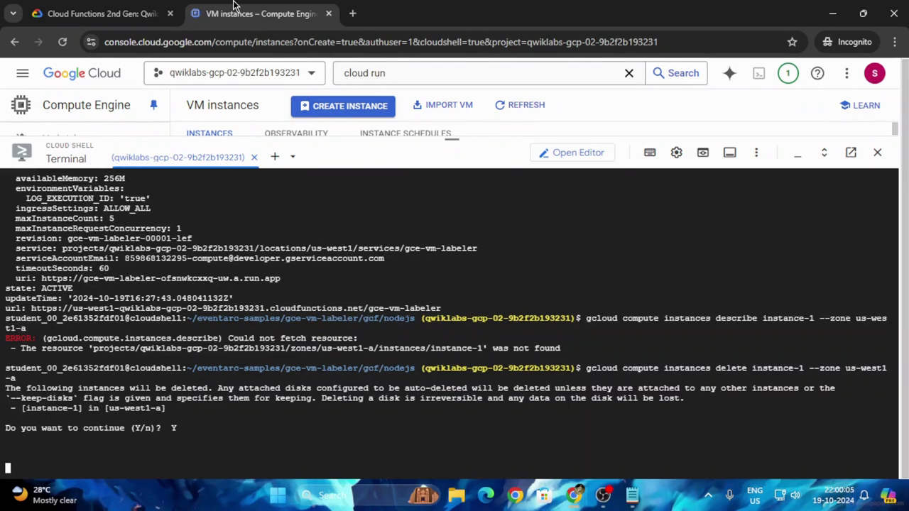
{"action": "left_click", "coordinate": [107, 13]}
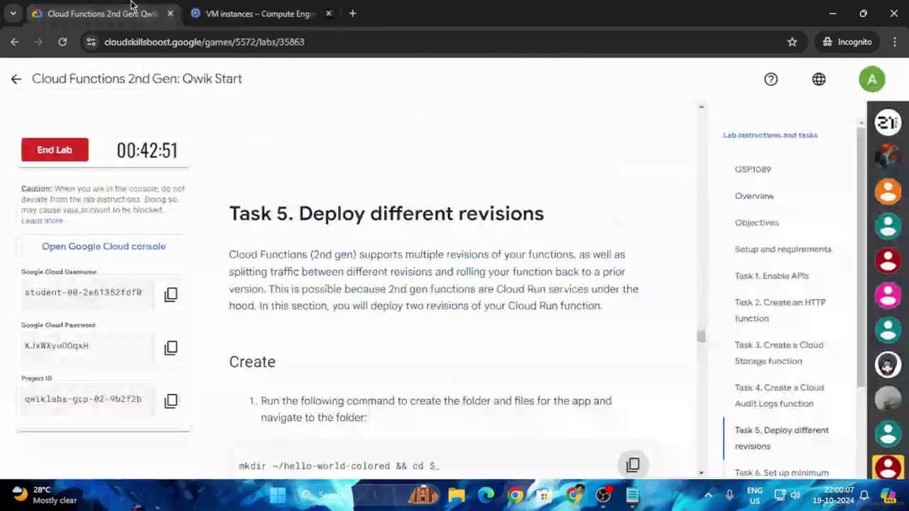
{"action": "scroll", "coordinate": [483, 315], "scroll_direction": "down", "scroll_amount": 4}
{"action": "scroll", "coordinate": [632, 265], "scroll_direction": "down", "scroll_amount": 3}
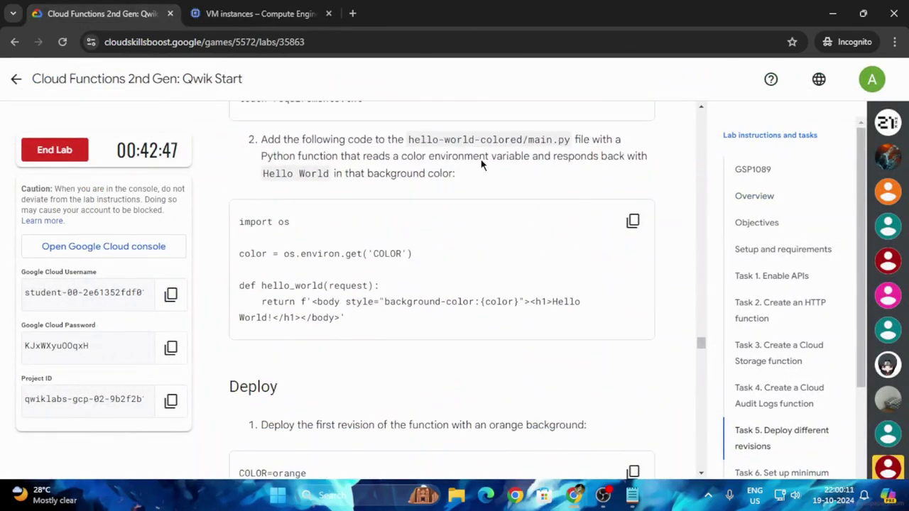
- Create and enter the ~/hello-world-colored folder in Cloud Shell, and create main.py and requirements.txt in it with the copied commands
{"action": "left_click", "coordinate": [261, 9]}
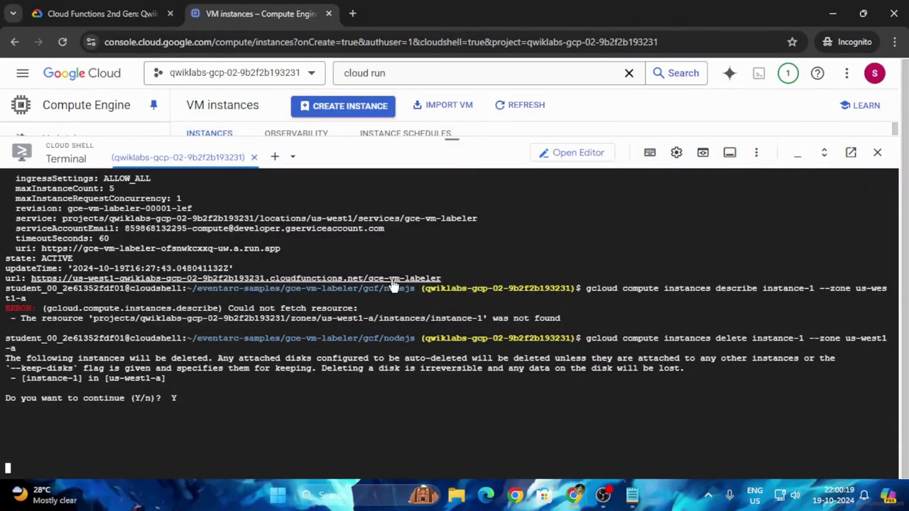
{"action": "key", "text": "Return"}
{"action": "key", "text": "Return"}
{"action": "key", "text": "Return"}
{"action": "key", "text": "Return"}
{"action": "key", "text": "Return"}
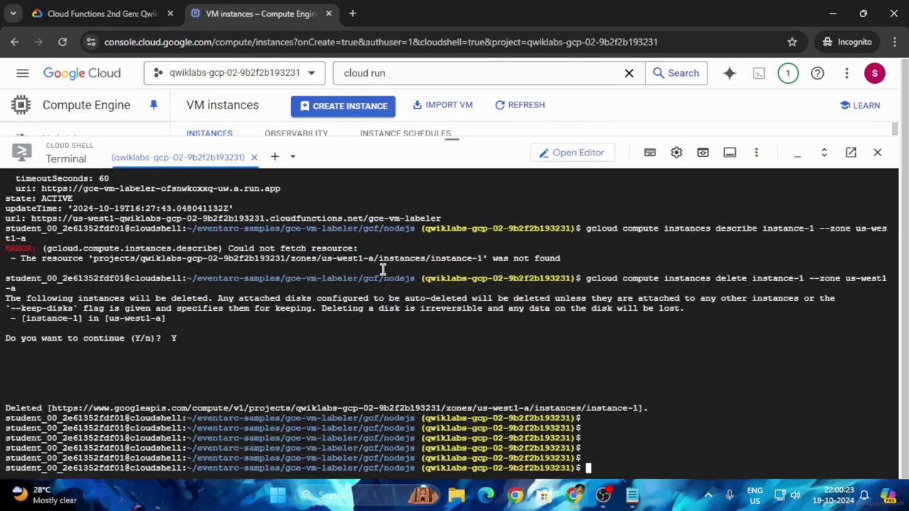
{"action": "key", "text": "ctrl+v"}
{"action": "key", "text": "Return"}
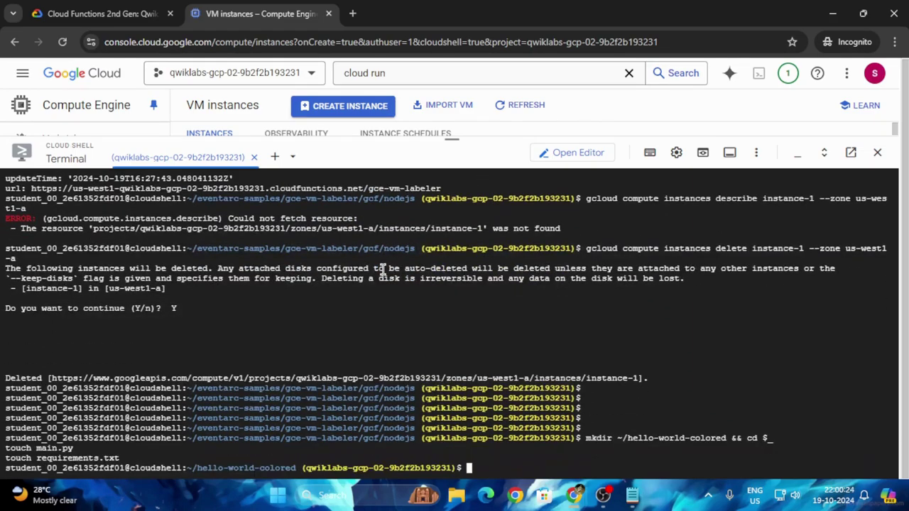
- Return to the lab's Python code for the hello-world-colored/main.py file
{"action": "left_click", "coordinate": [116, 5]}
{"action": "scroll", "coordinate": [546, 269], "scroll_direction": "up", "scroll_amount": 1}
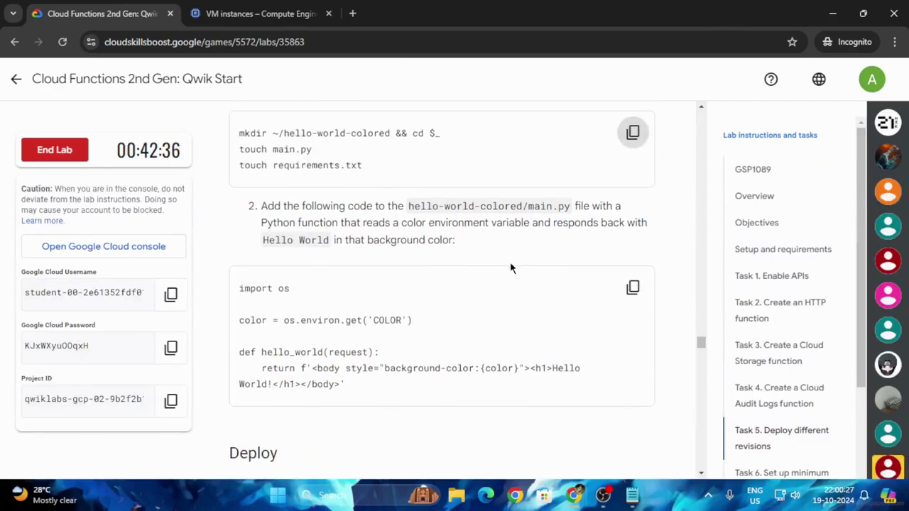